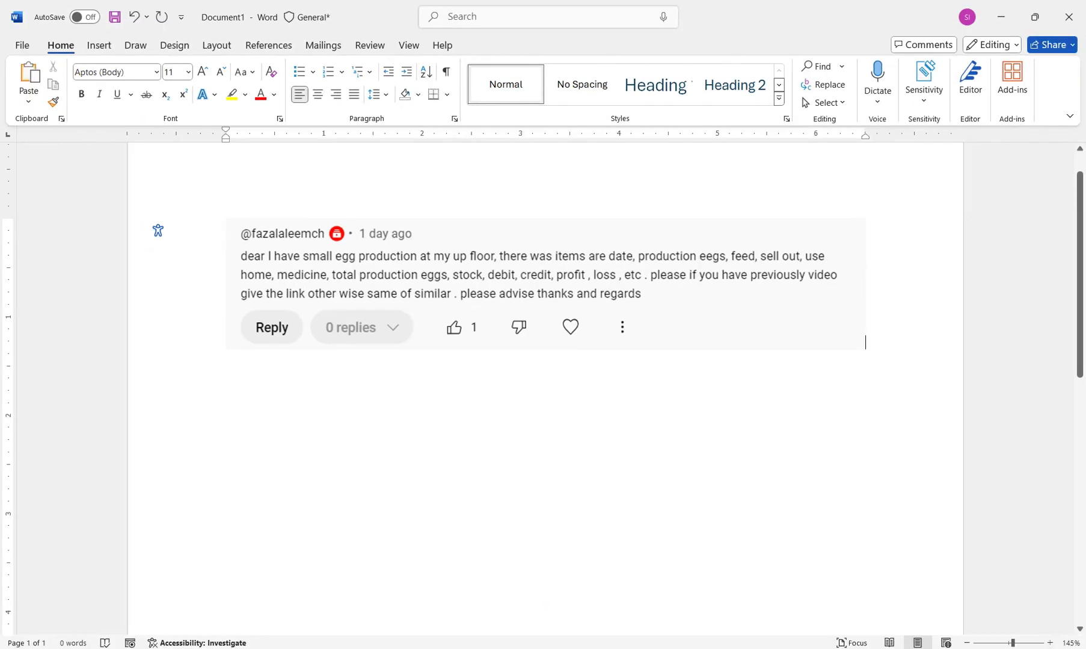
# Switch to Excel and enter the headers "Date" in A1 and "ProductTion Eggs" in B1 of Sheet2
pyautogui.hotkey('alt', 'Tab')
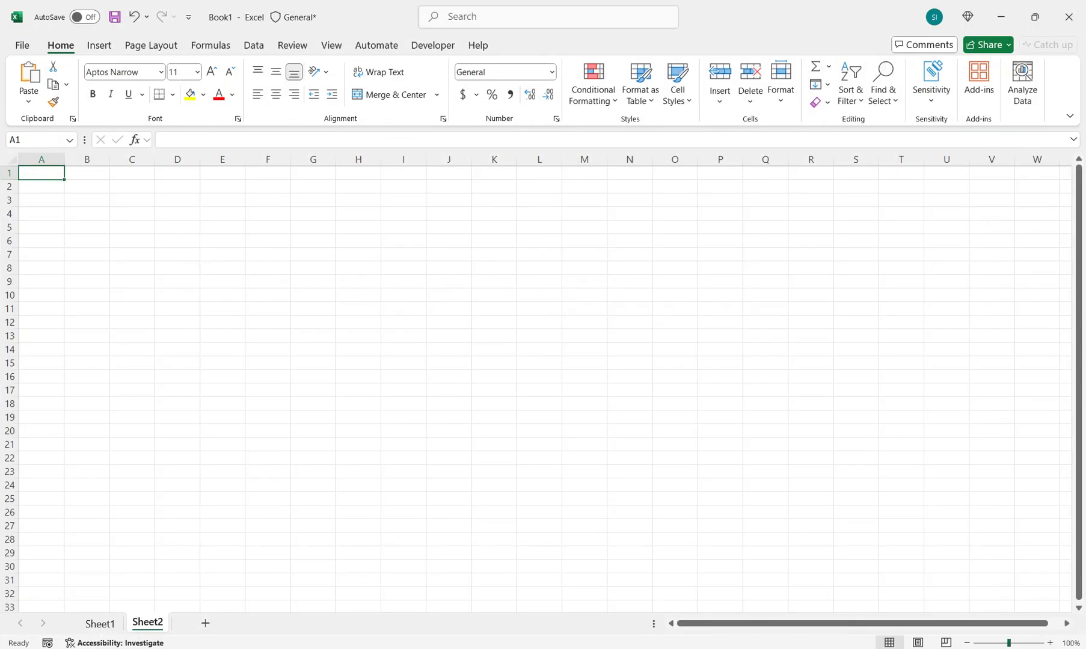
pyautogui.scroll(10, 545, 383)
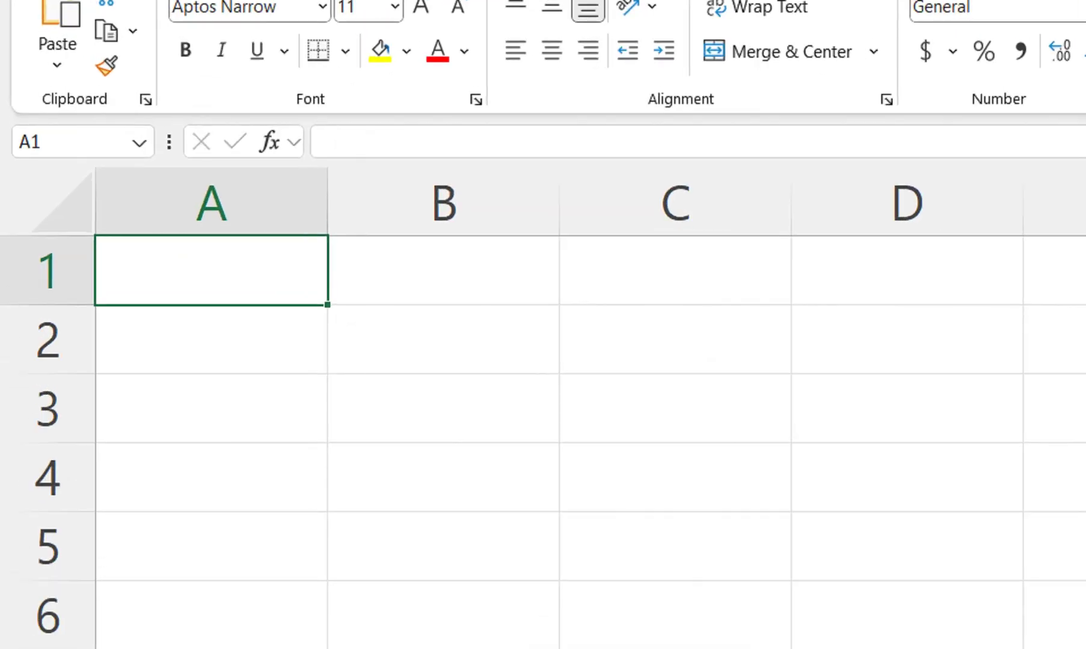
pyautogui.write('Date')
pyautogui.press('Tab')
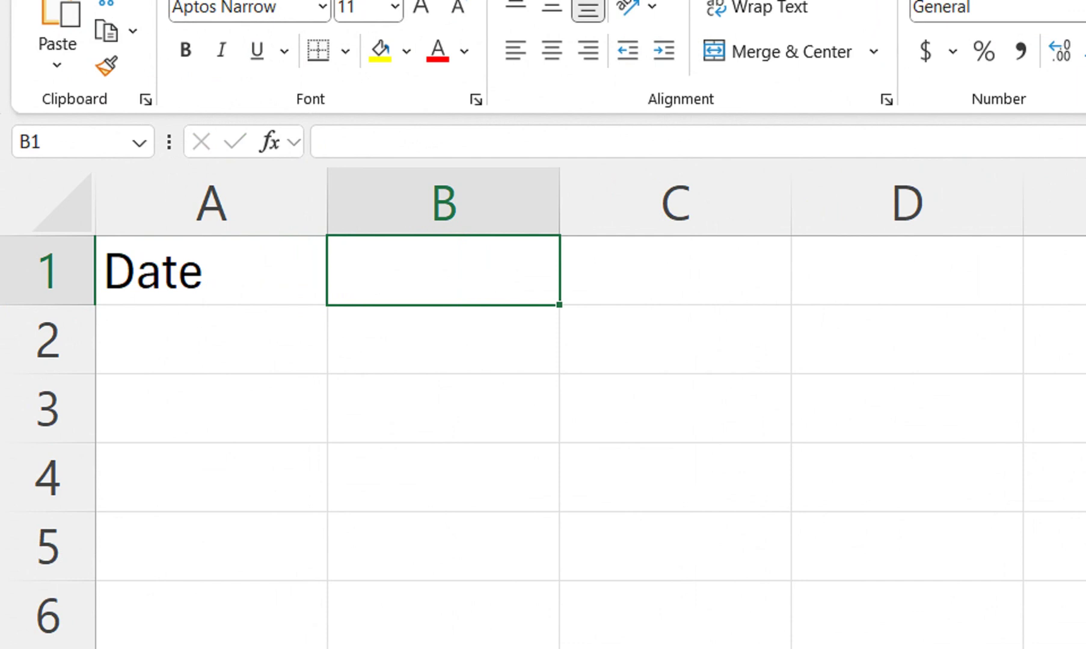
pyautogui.write('Produ')
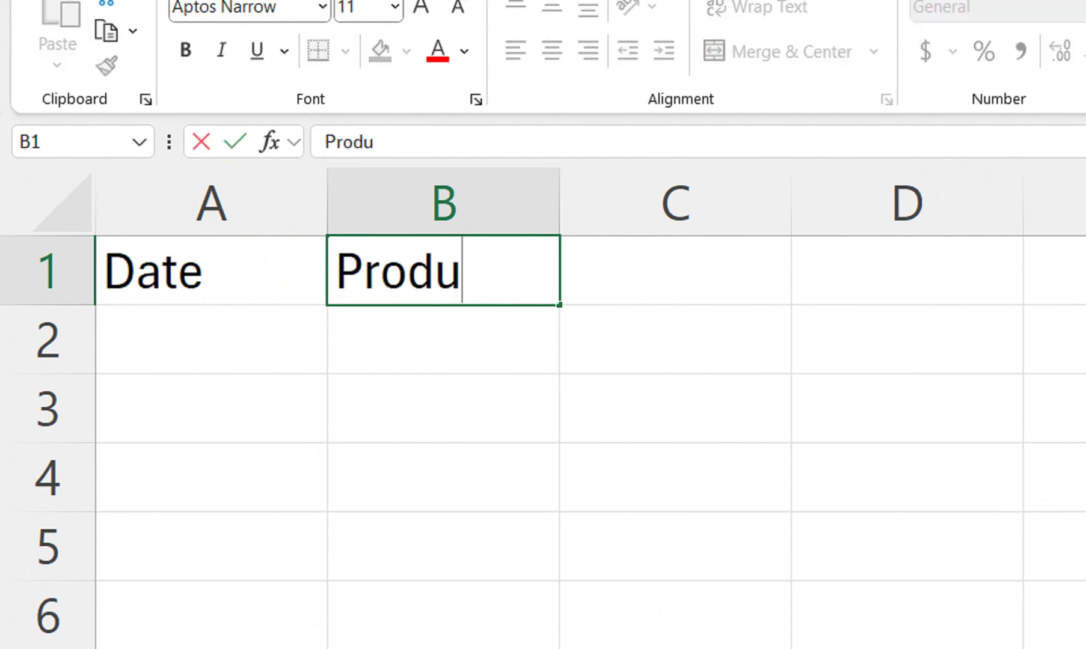
pyautogui.write('ctTi')
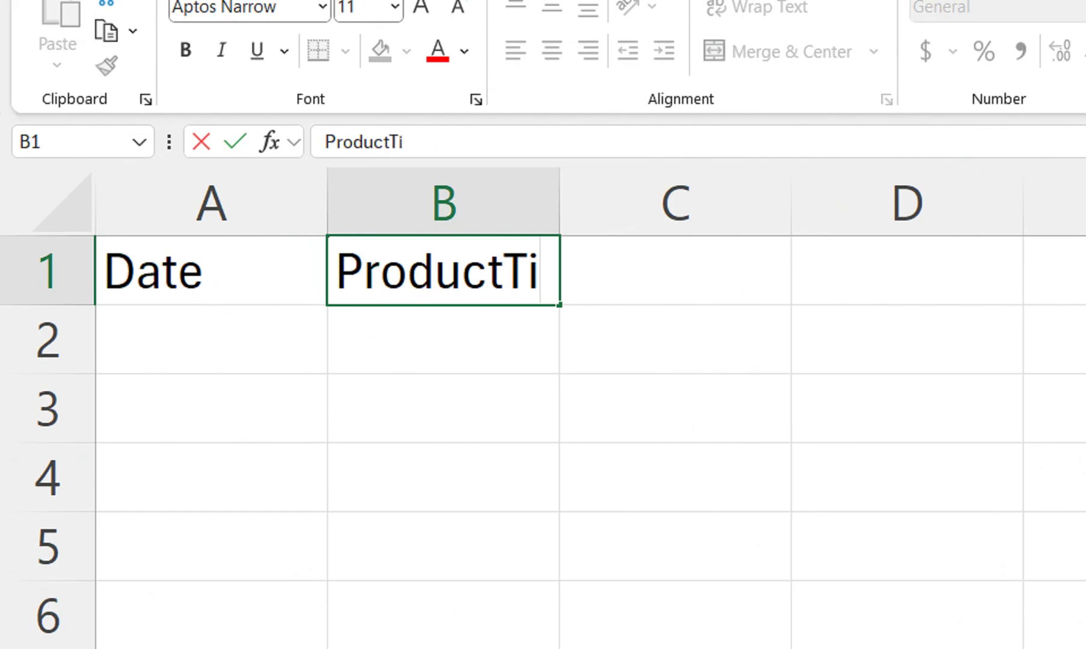
pyautogui.write('on E')
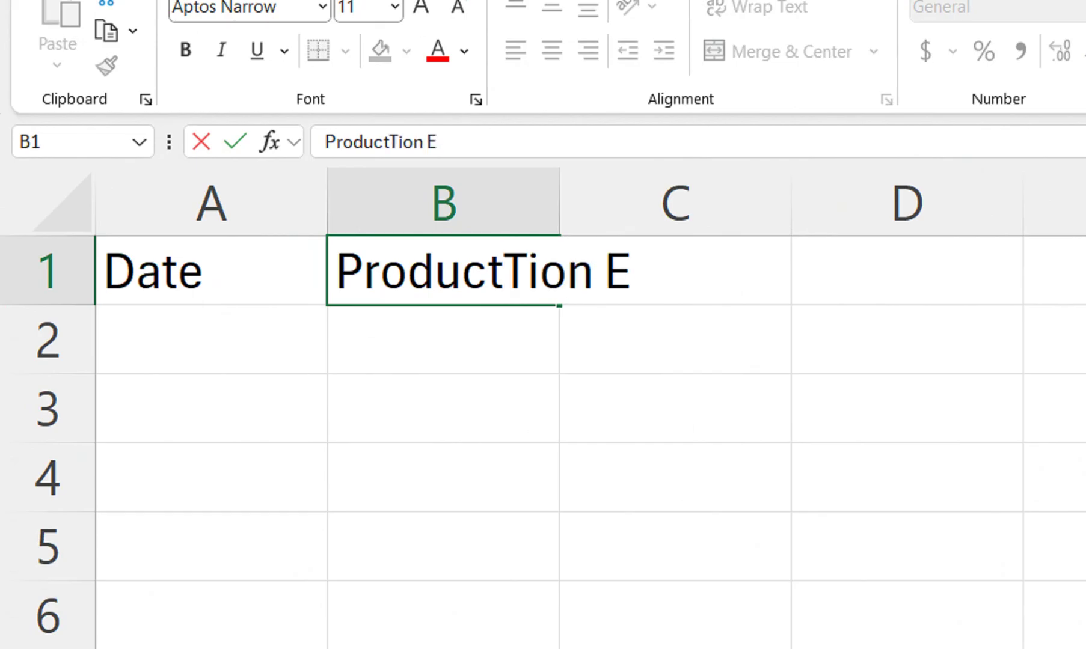
pyautogui.write('ggs')
pyautogui.press('Tab')
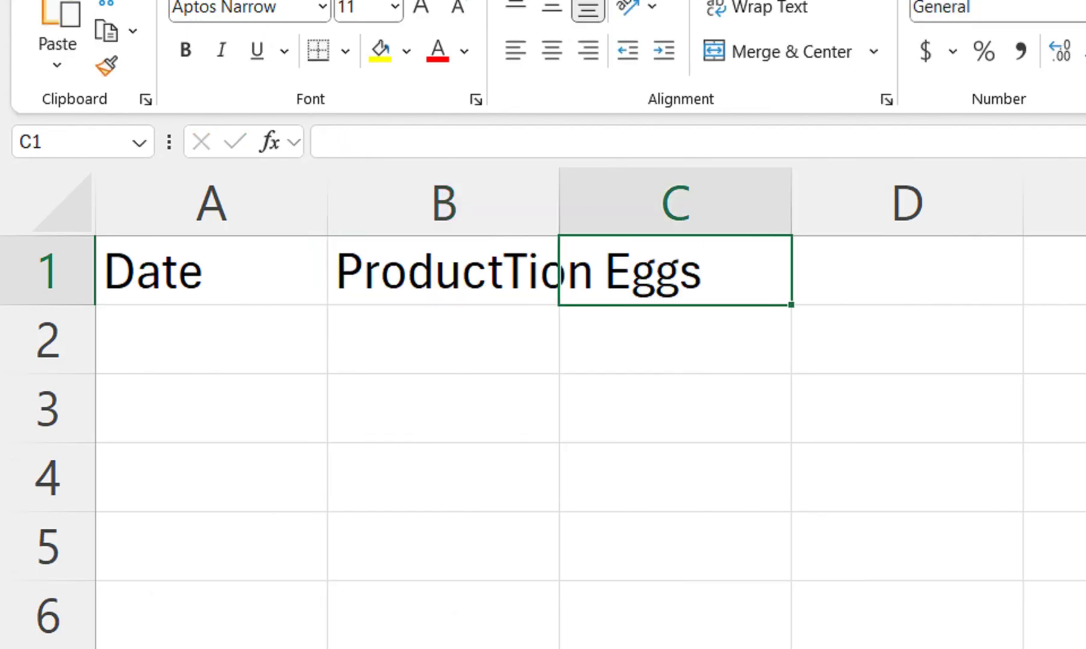
# Enter the headers "Feed Qty" in C1 and "Sell Out Qty" in D1
pyautogui.write('FeeD')
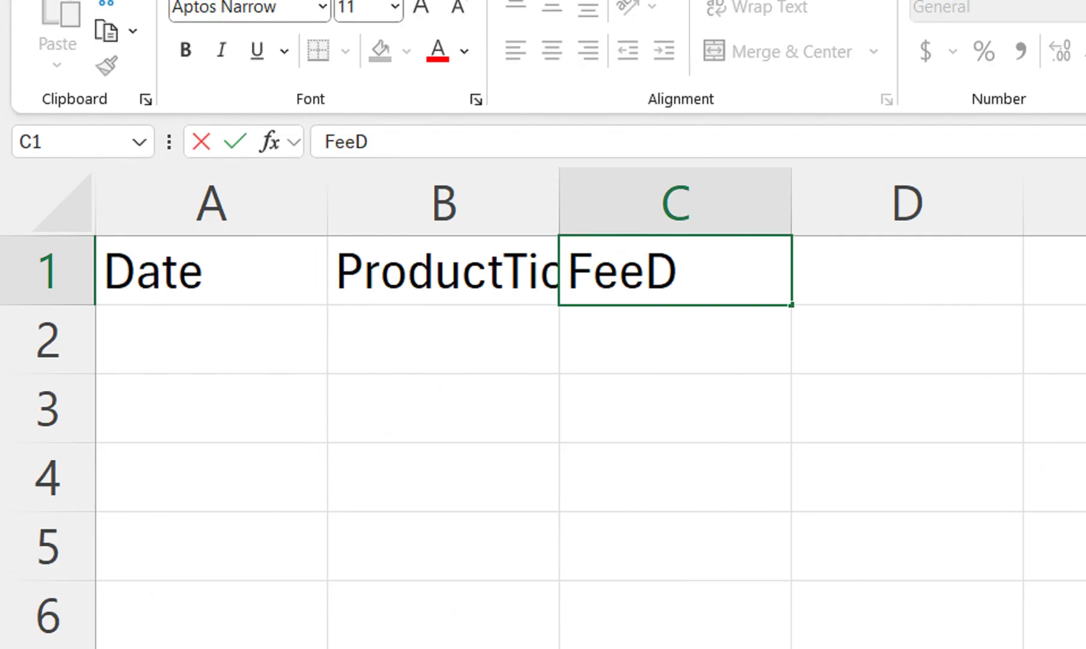
pyautogui.press('BackSpace')
pyautogui.write('d Qty')
pyautogui.press('Tab')
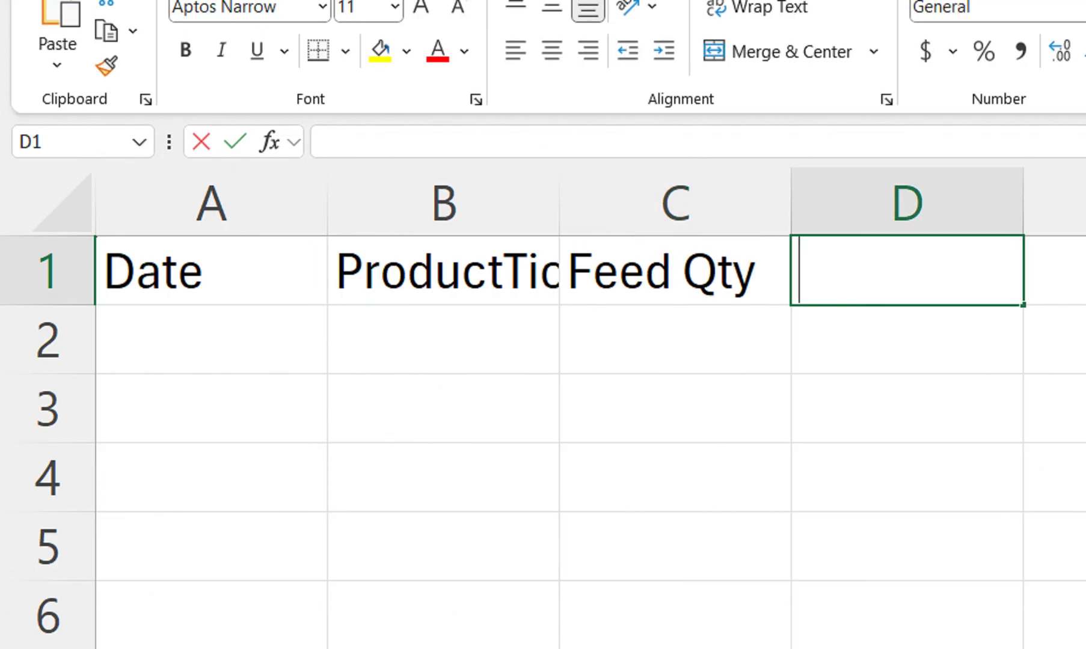
pyautogui.write('Sa')
pyautogui.press('BackSpace')
pyautogui.write('ell Out Qt')
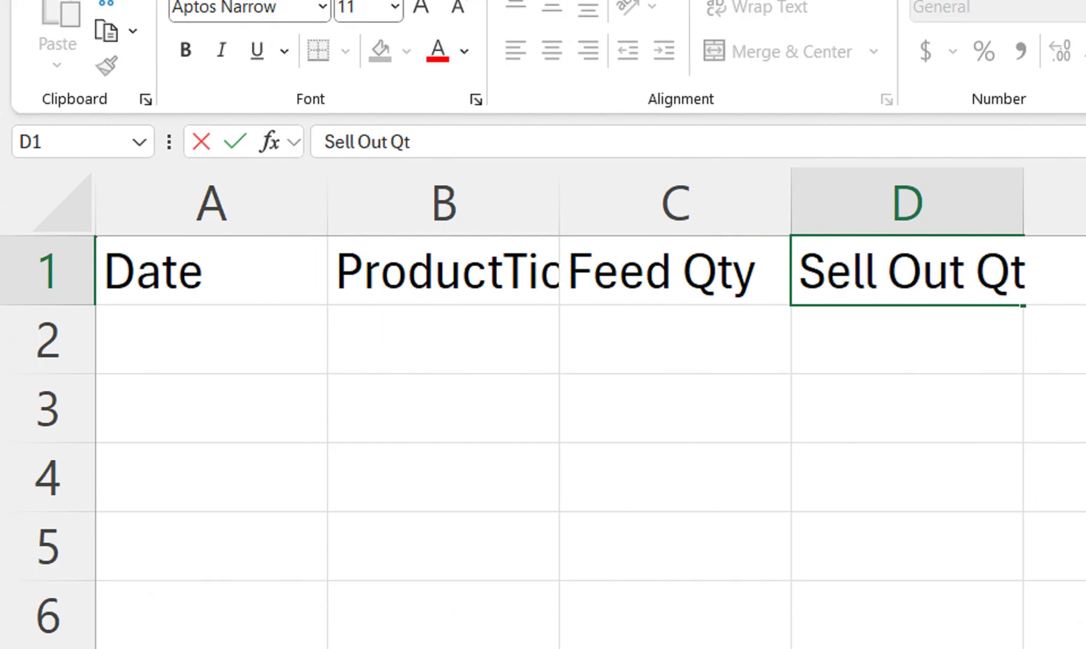
pyautogui.write('y')
pyautogui.press('Tab')
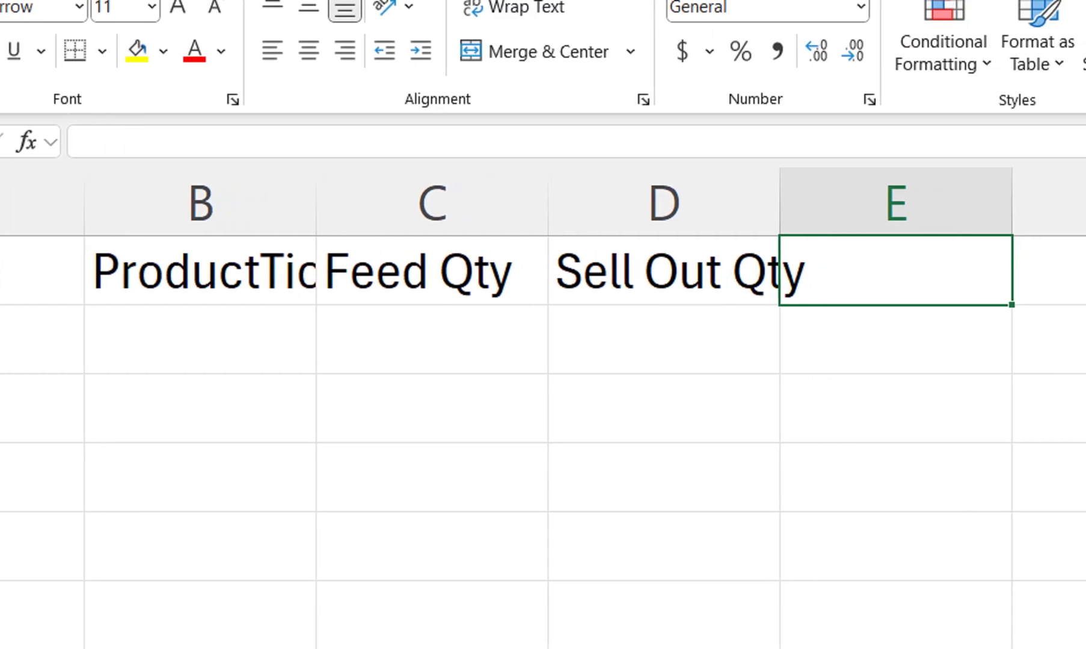
# Enter the headers "Use Home Qty" in E1 and "Medicine Cost" in F1
pyautogui.write('Use Home')
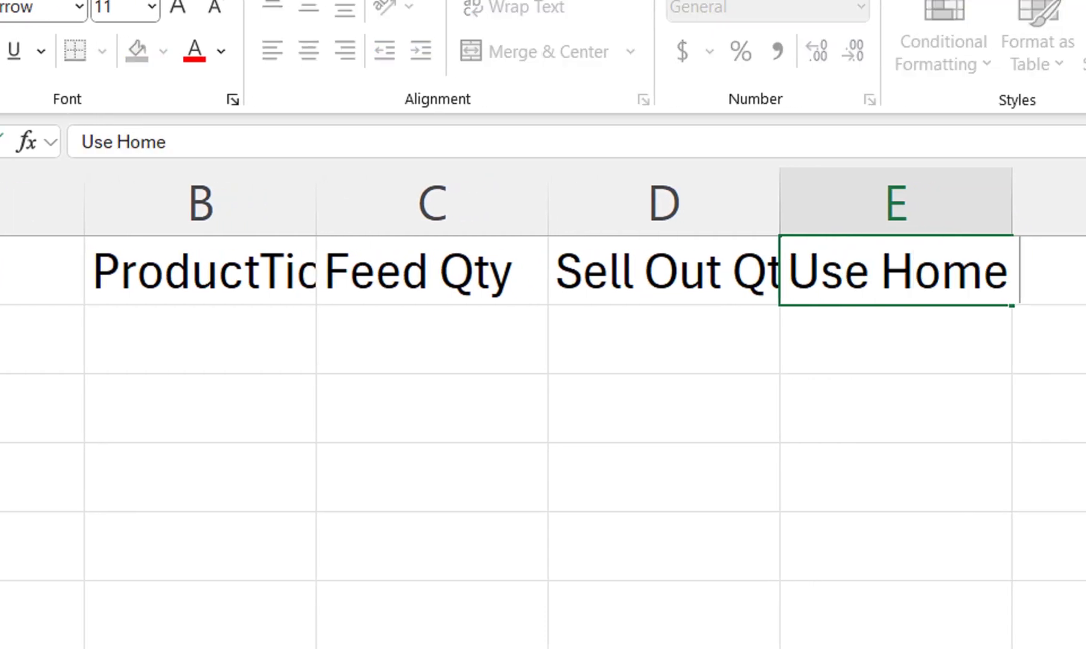
pyautogui.write(' Qty')
pyautogui.press('Tab')
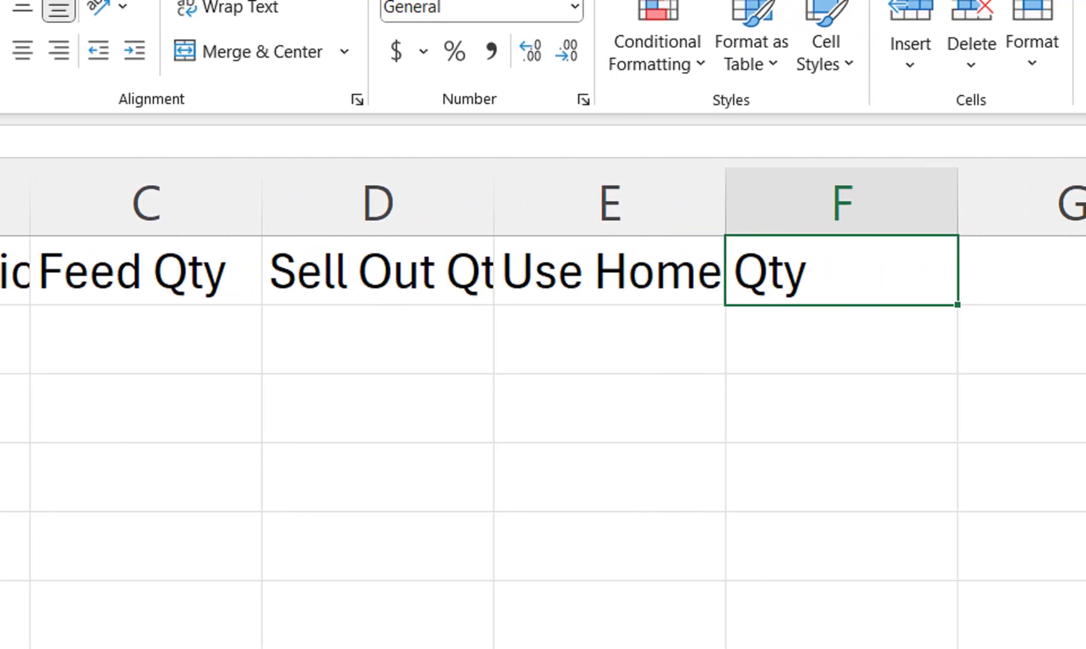
pyautogui.write('Medicine')
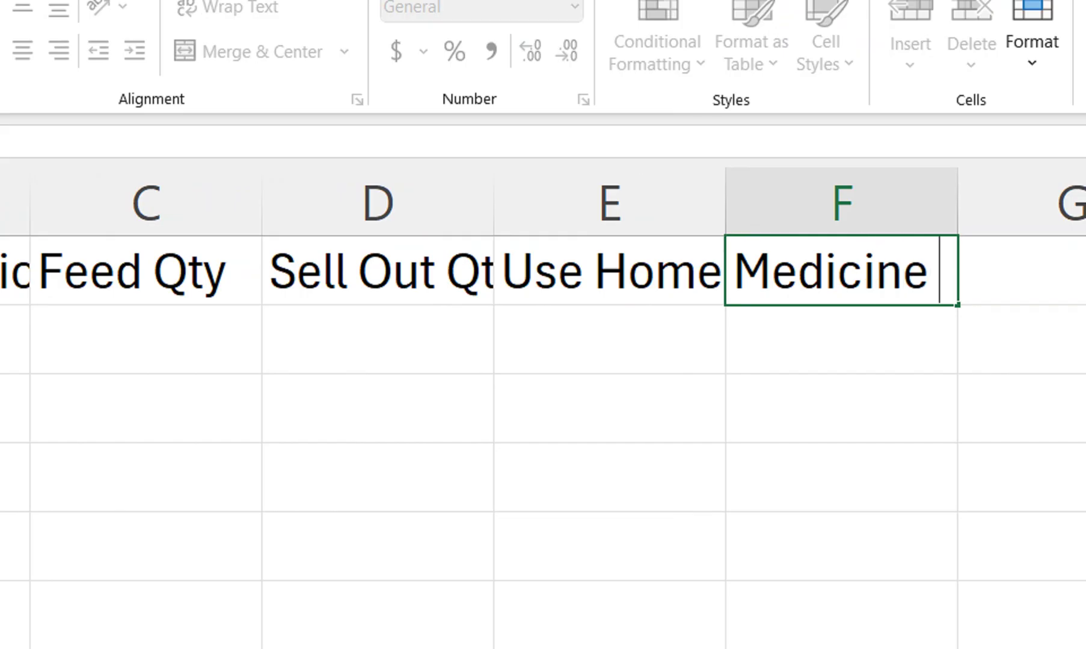
pyautogui.write('Cost')
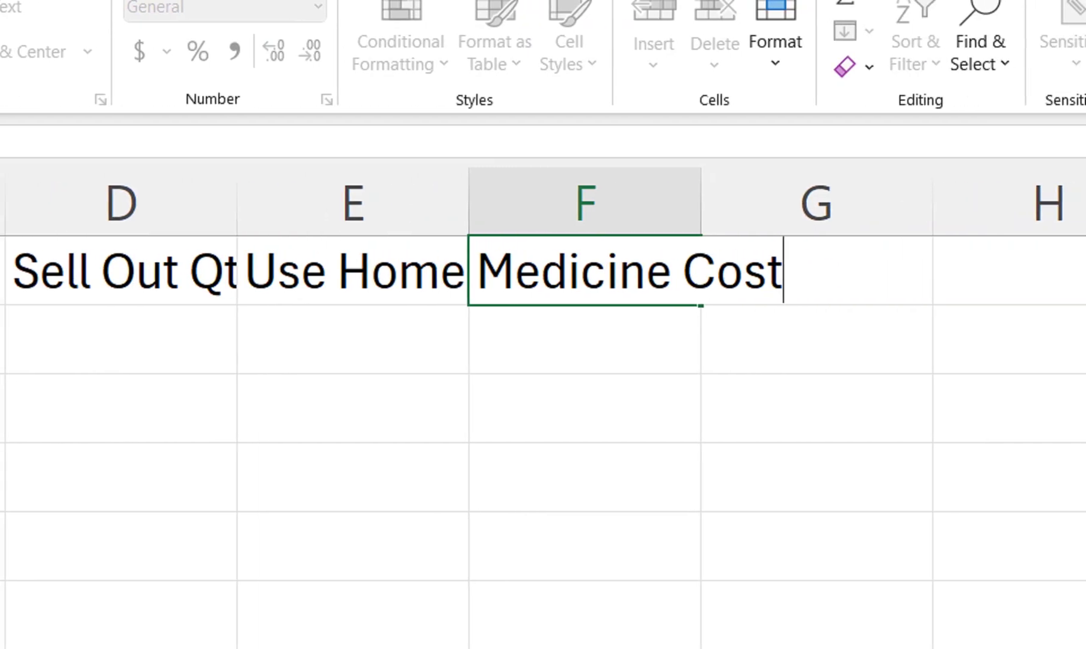
pyautogui.press('Tab')
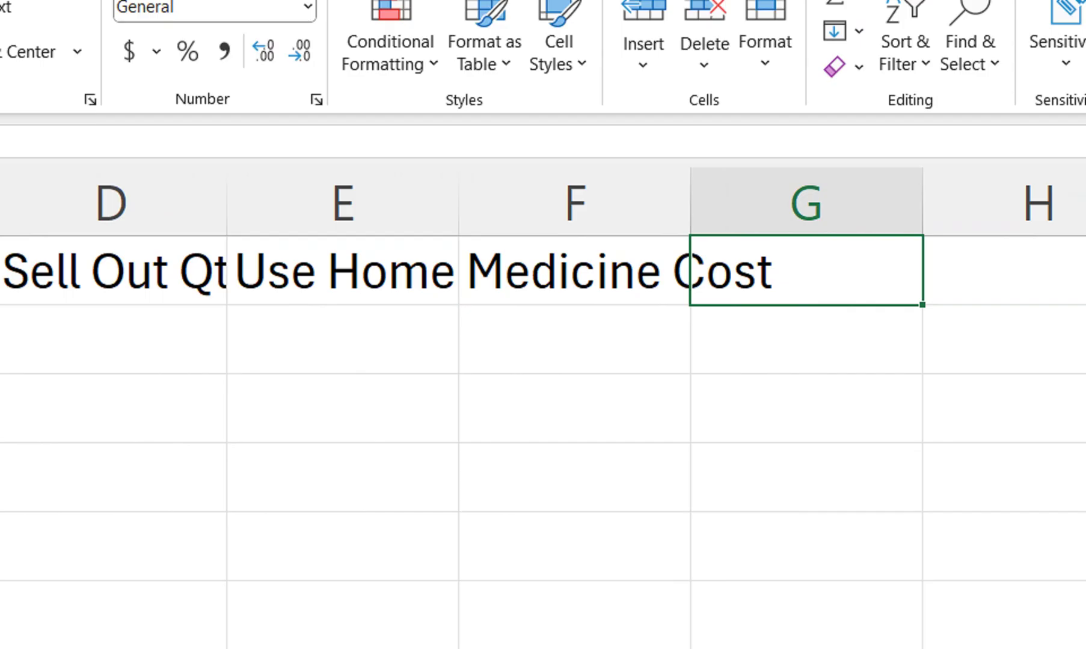
# Enter the headers "Total Production Eggs" in G1 and "Stock Qty" in H1
pyautogui.write('Total Prod')
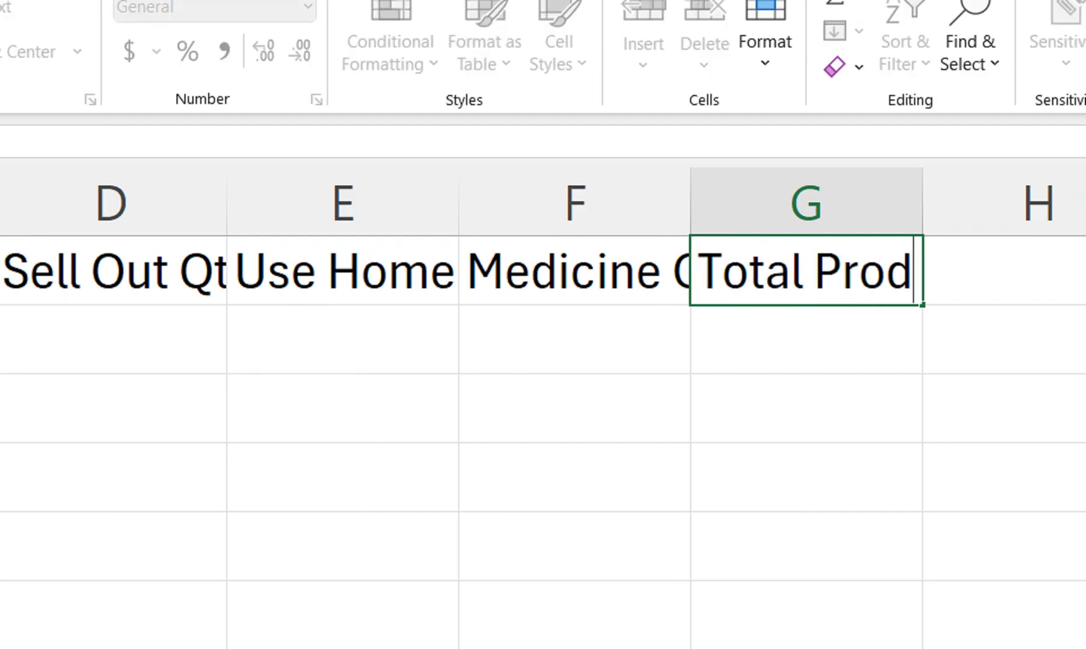
pyautogui.write('uction E')
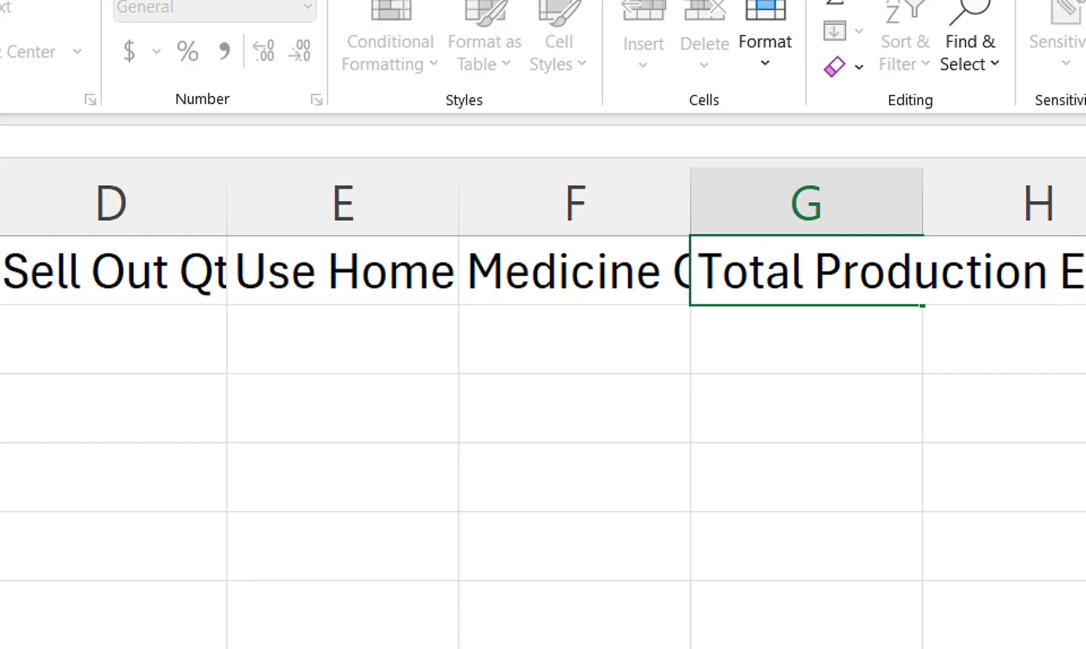
pyautogui.write('ggs')
pyautogui.press('Tab')
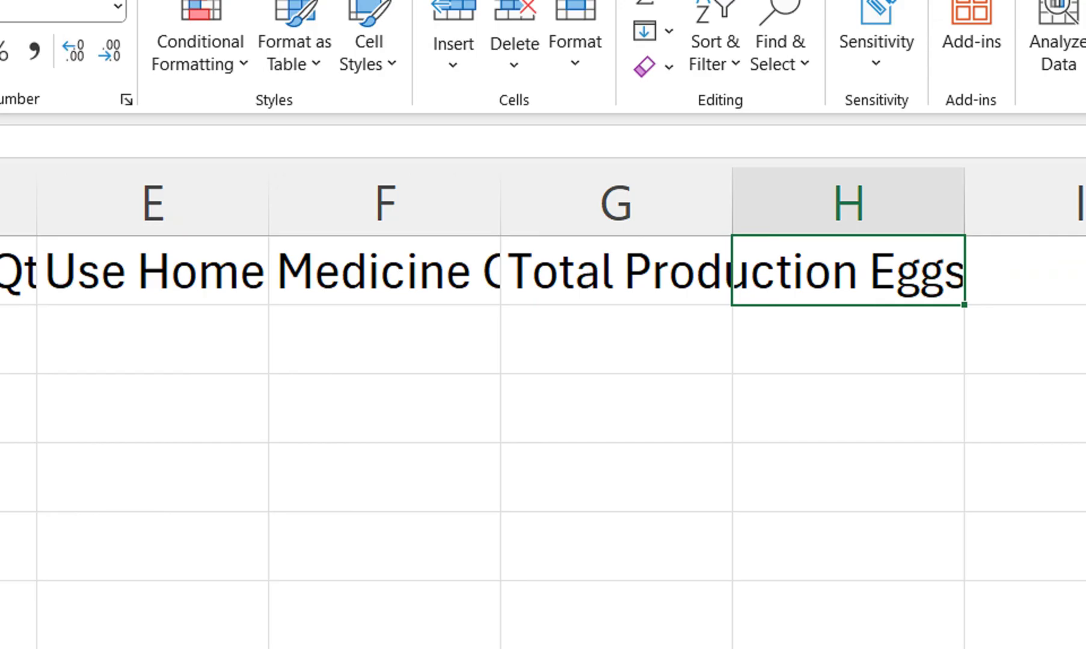
pyautogui.write('SDto')
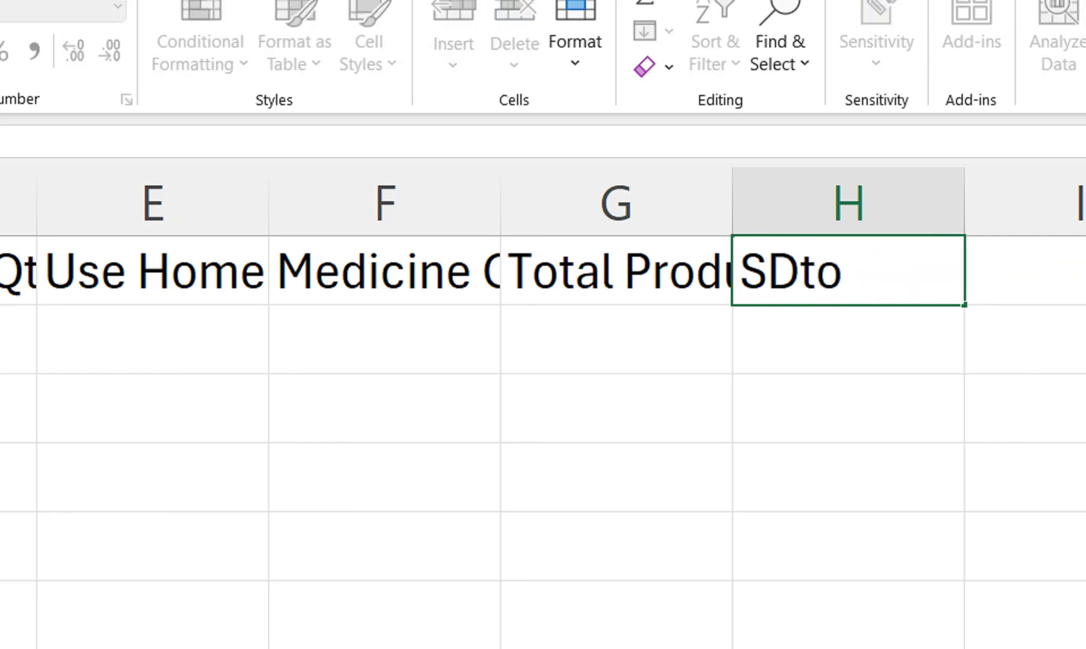
pyautogui.press('BackSpace')
pyautogui.press('BackSpace')
pyautogui.press('BackSpace')
pyautogui.write('t')
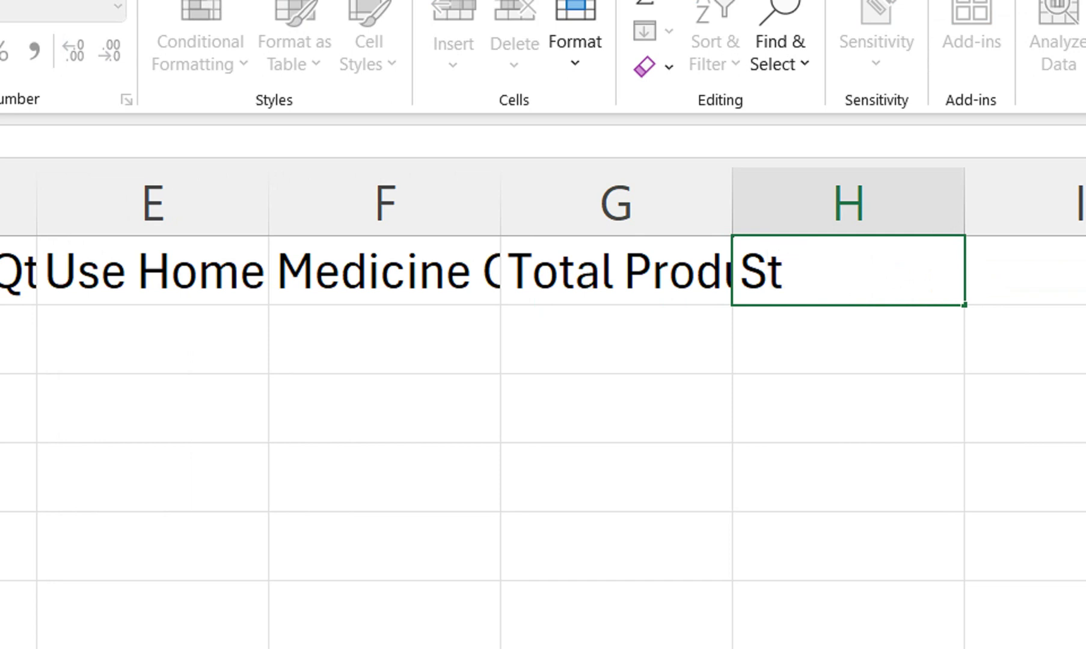
pyautogui.write('ock Qty')
pyautogui.press('Tab')
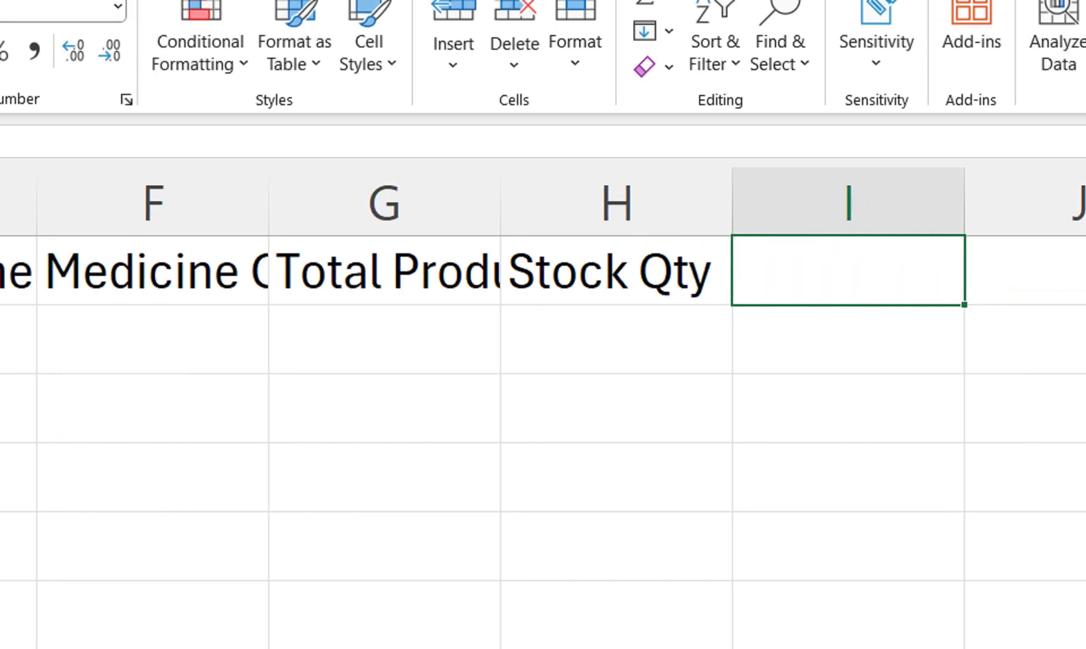
# Enter the headers "Debit", "Credit", "Profit" and "Loss" in cells I1 to L1
pyautogui.write('Debit')
pyautogui.press('Tab')
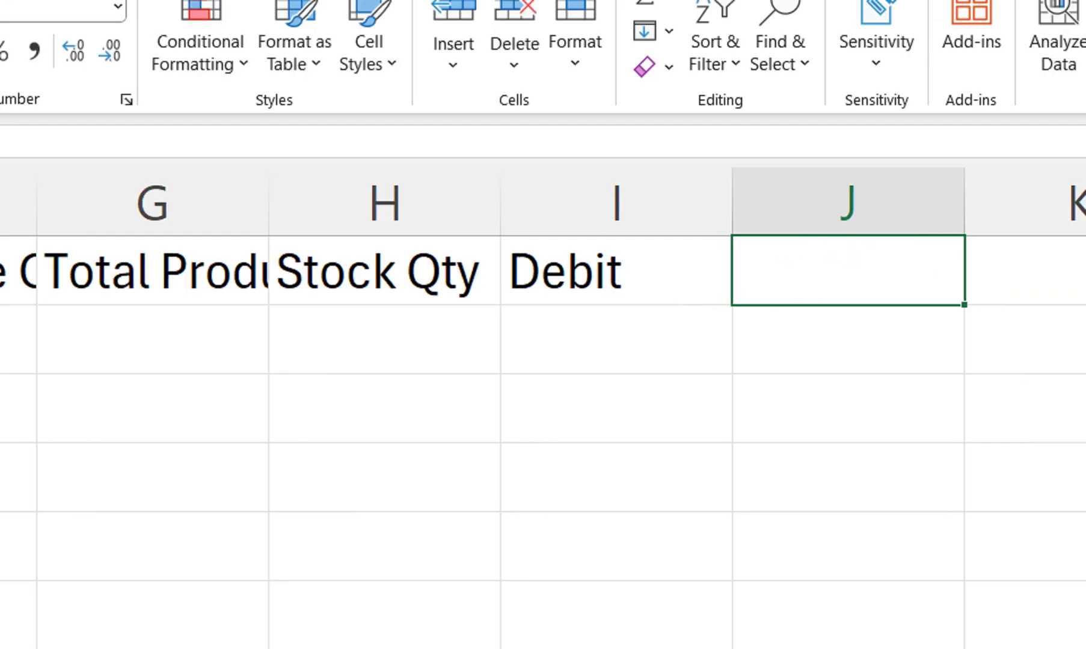
pyautogui.write('Credit')
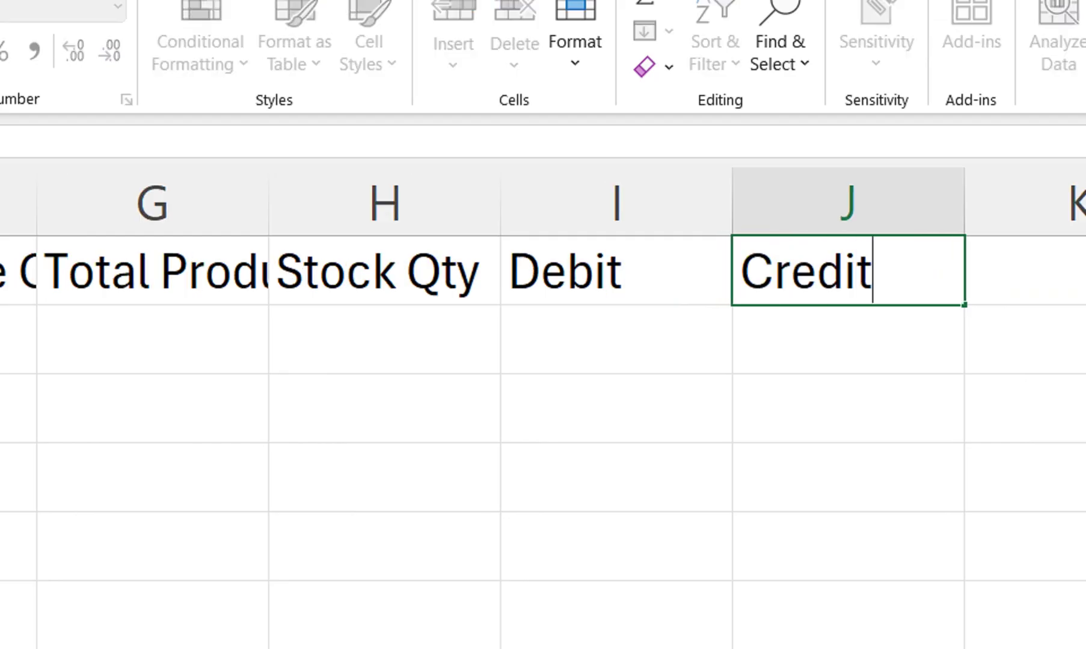
pyautogui.press('Tab')
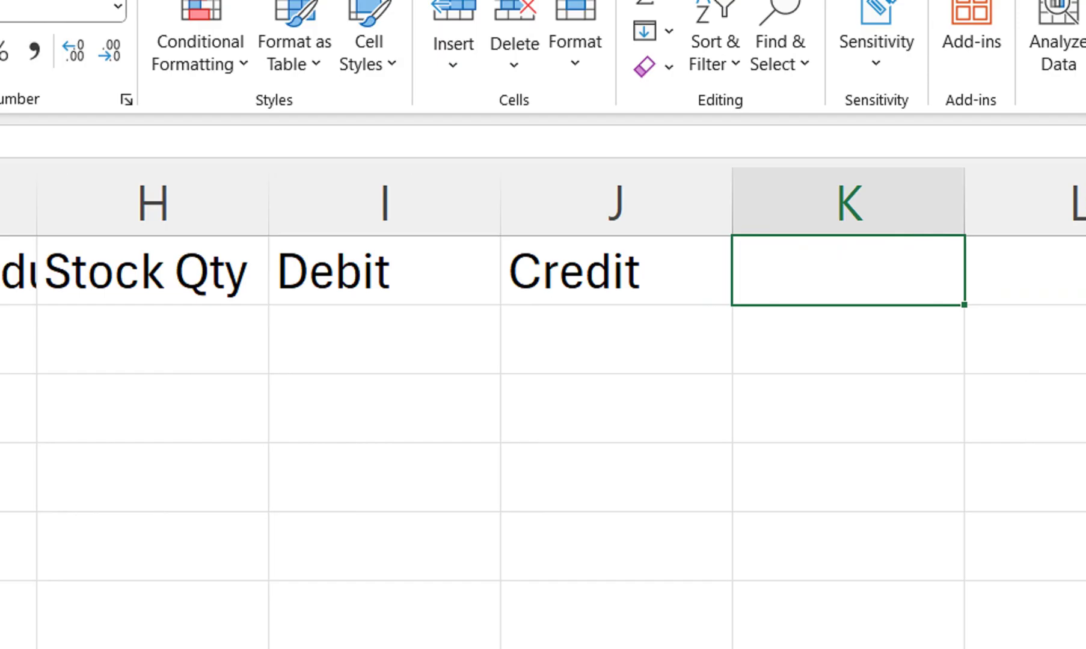
pyautogui.write('Profit')
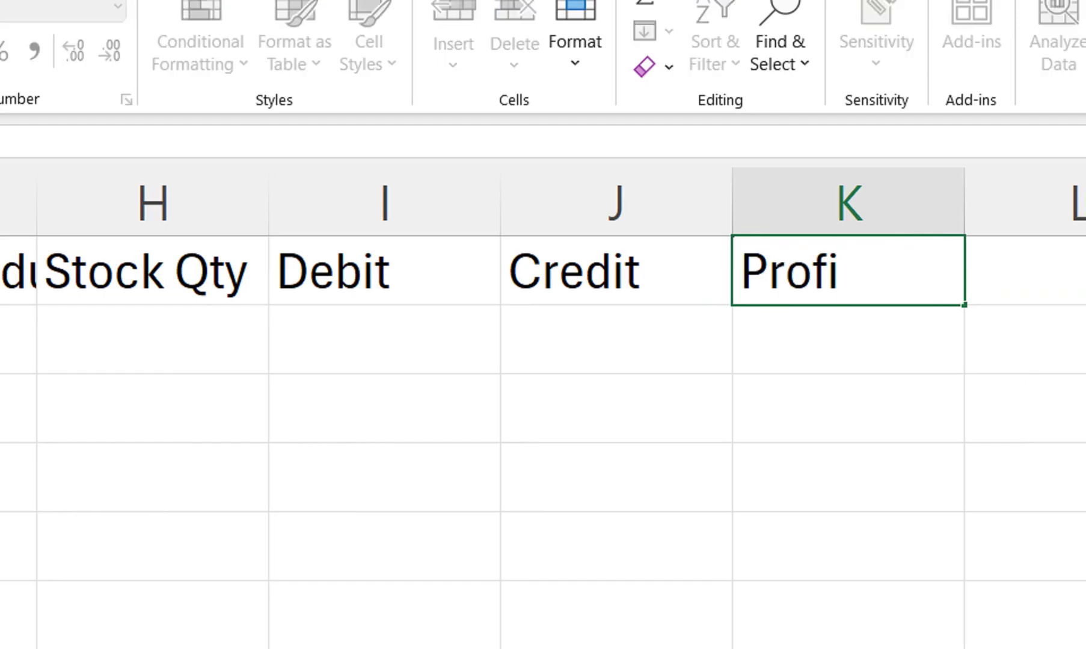
pyautogui.press('Tab')
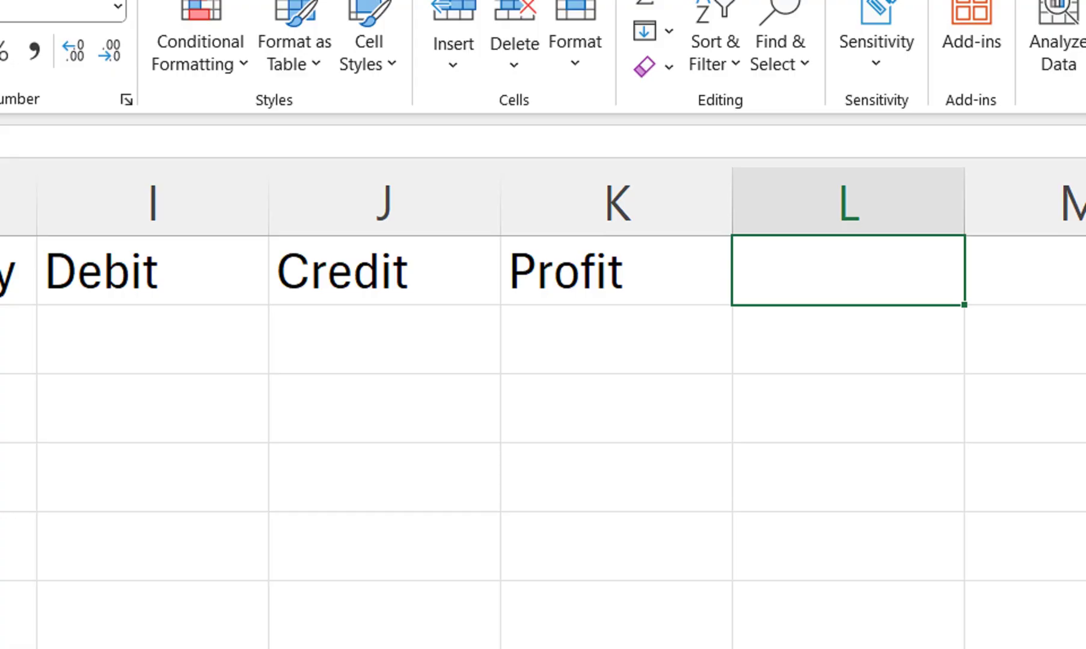
pyautogui.write('Loss')
pyautogui.press('Return')
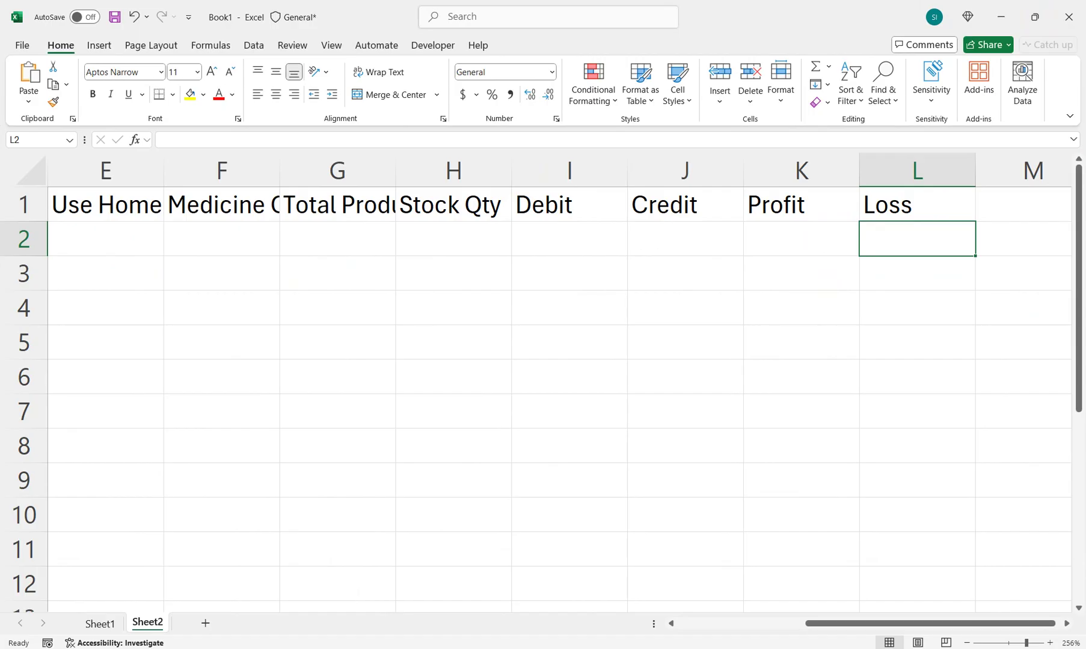
# Wrap the text of the long headers in B1, D1, E1, F1 and G1
pyautogui.keyDown('ctrl'); pyautogui.scroll(-3, 535, 382); pyautogui.keyUp('ctrl')
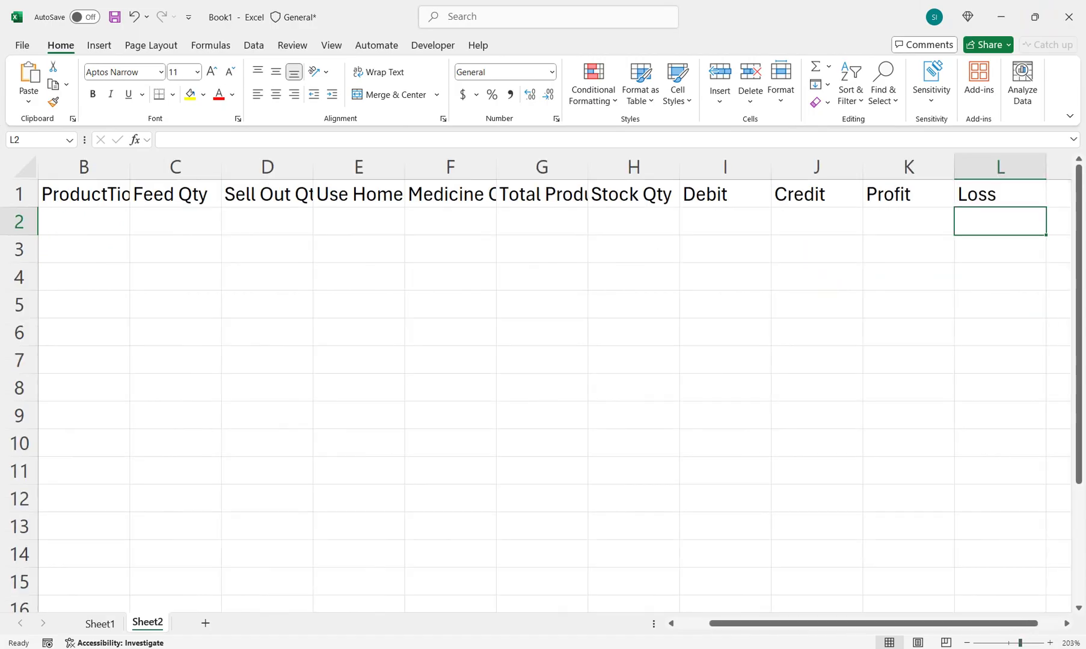
pyautogui.moveTo(83, 221); pyautogui.dragTo(27, 221)
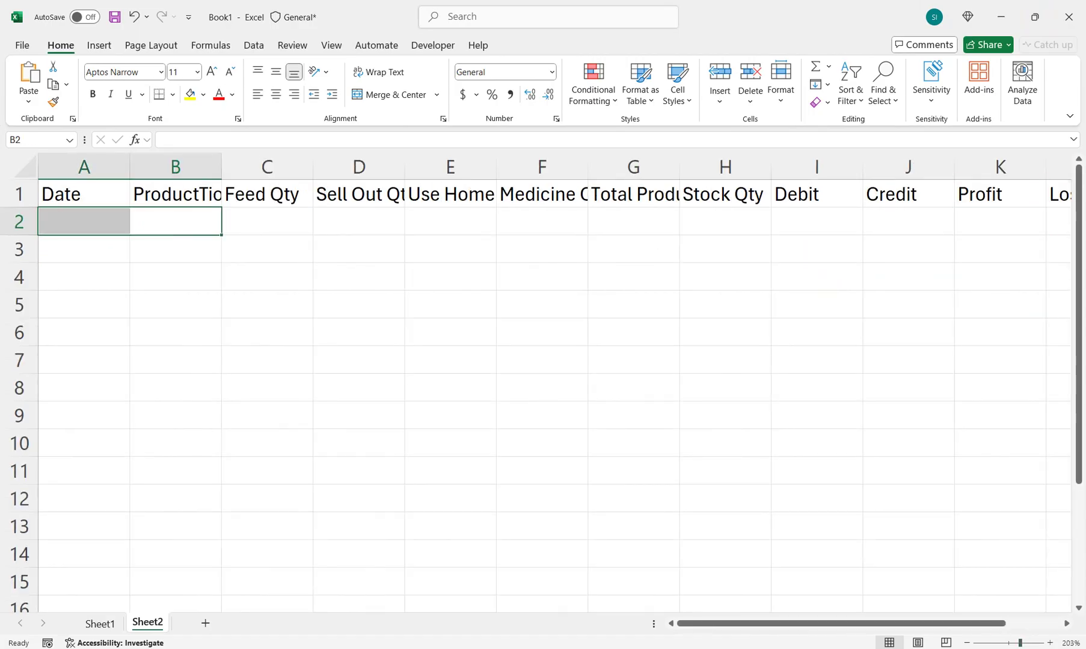
pyautogui.click(175, 194)
pyautogui.click(378, 73)
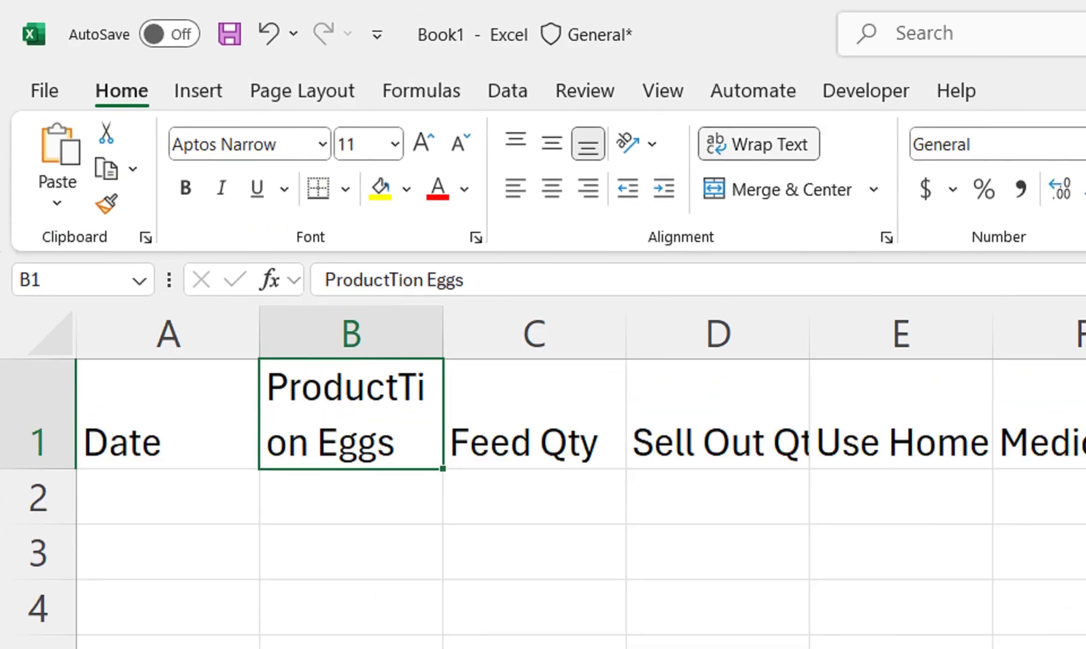
pyautogui.click(717, 415)
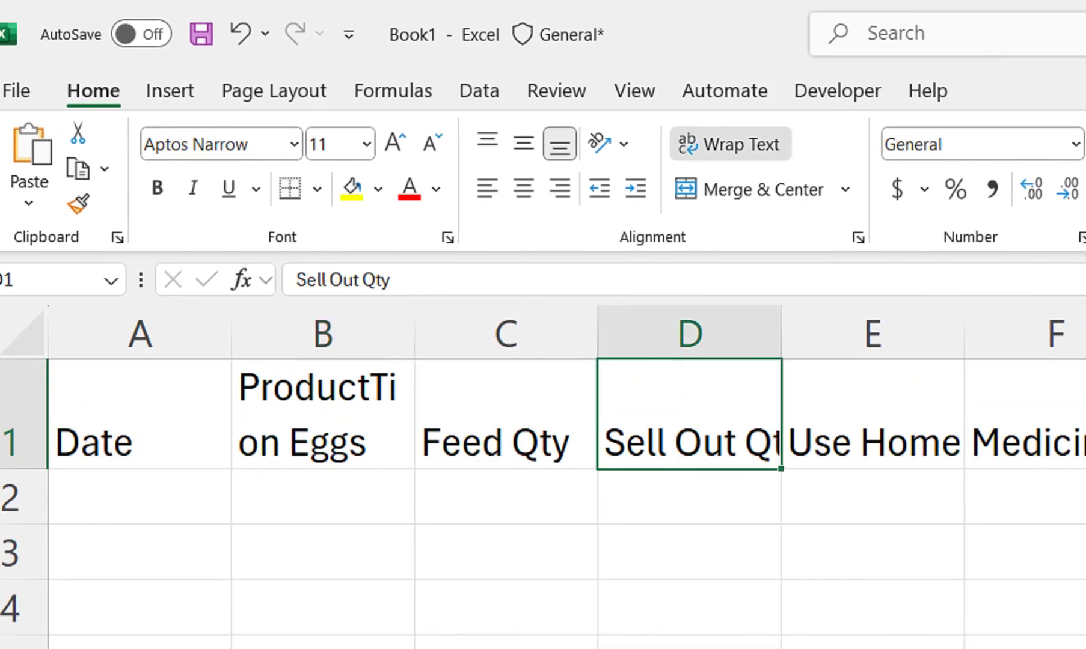
pyautogui.click(731, 145)
pyautogui.click(872, 414)
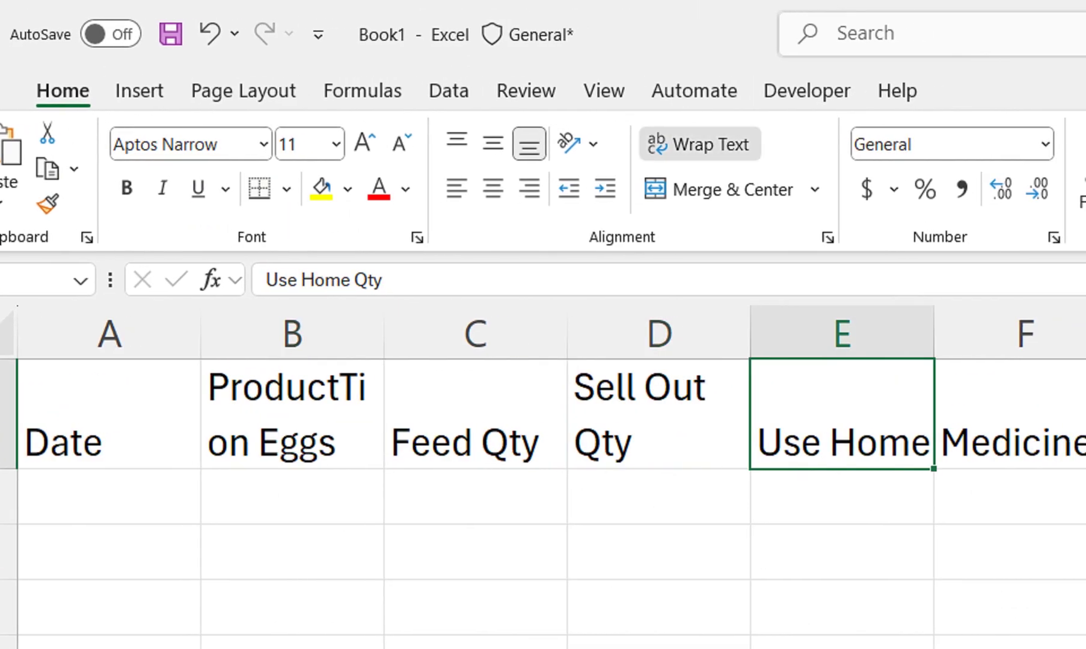
pyautogui.click(700, 144)
pyautogui.click(1025, 414)
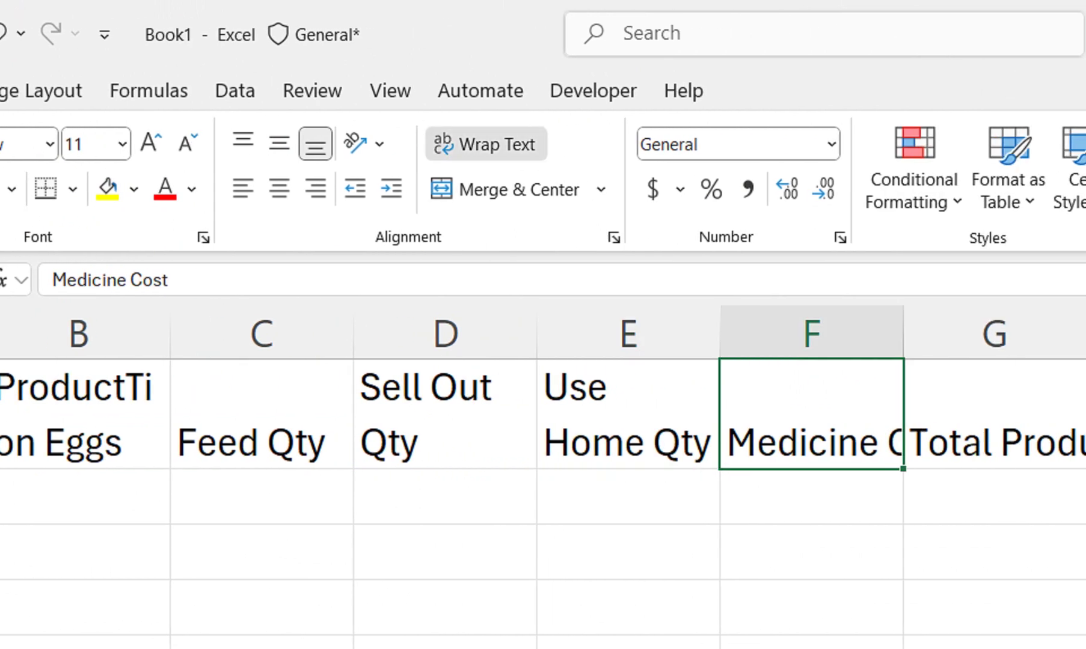
pyautogui.click(485, 145)
pyautogui.click(998, 415)
pyautogui.click(486, 144)
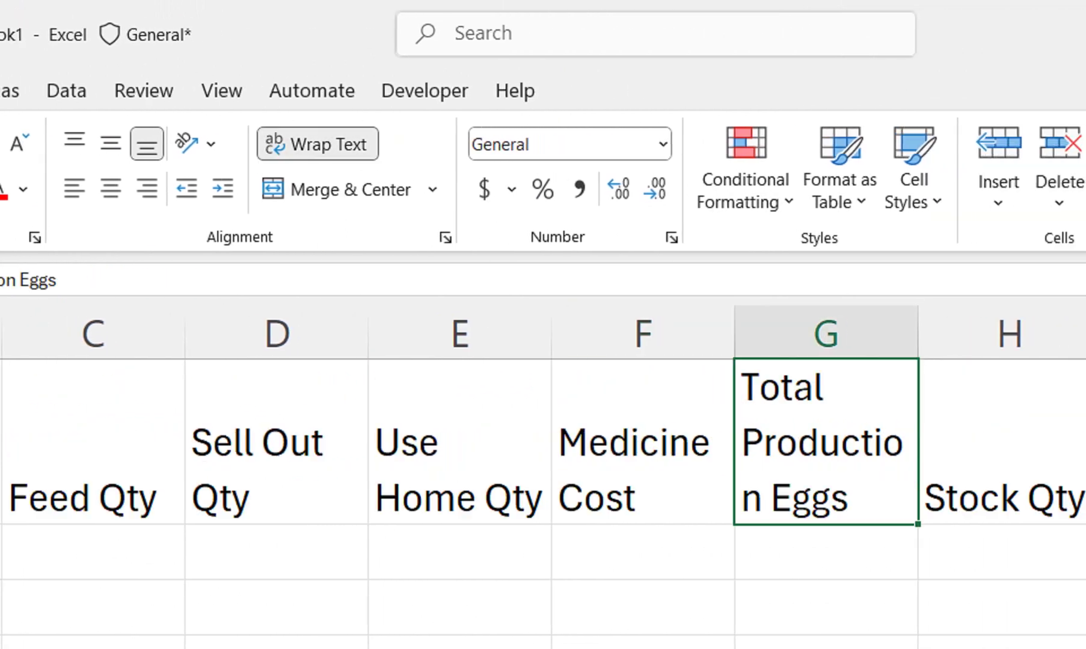
# Select the table range A1:L9 and widen column G so the Total Production Eggs header wraps between whole words
pyautogui.click(1004, 442)
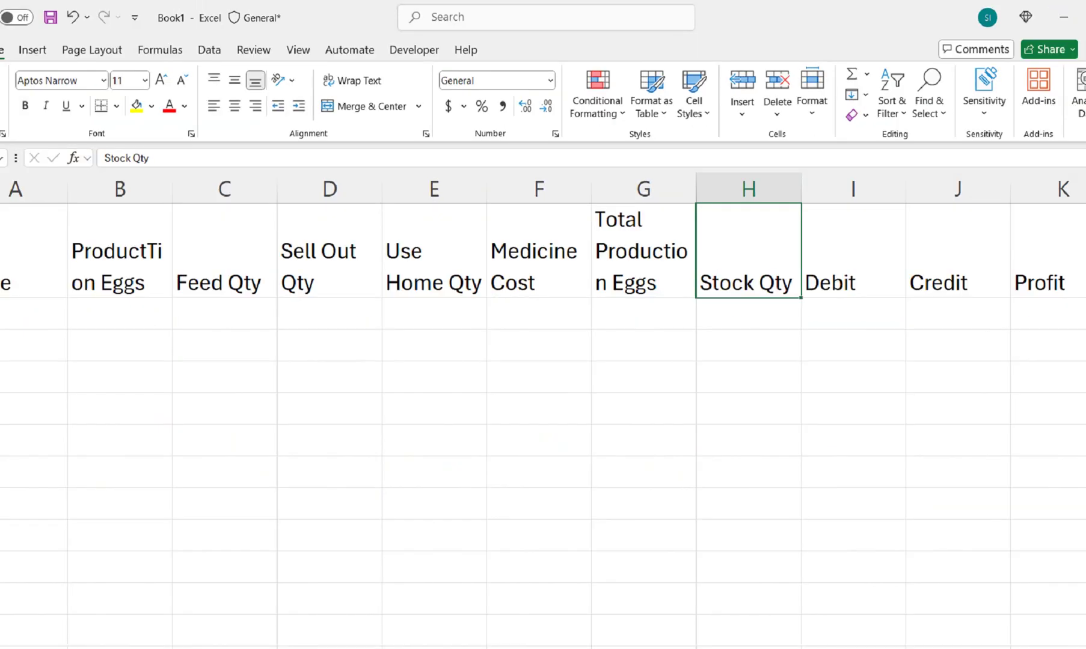
pyautogui.scroll(-3, 554, 383)
pyautogui.moveTo(835, 216); pyautogui.dragTo(60, 394)
pyautogui.click(331, 45)
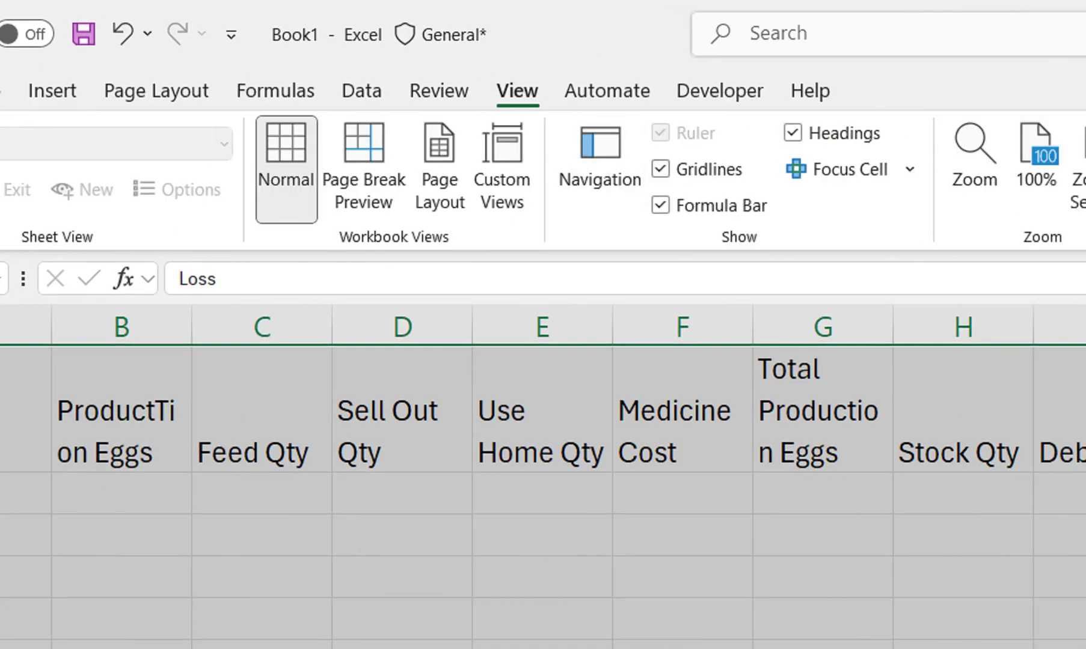
pyautogui.click(942, 172)
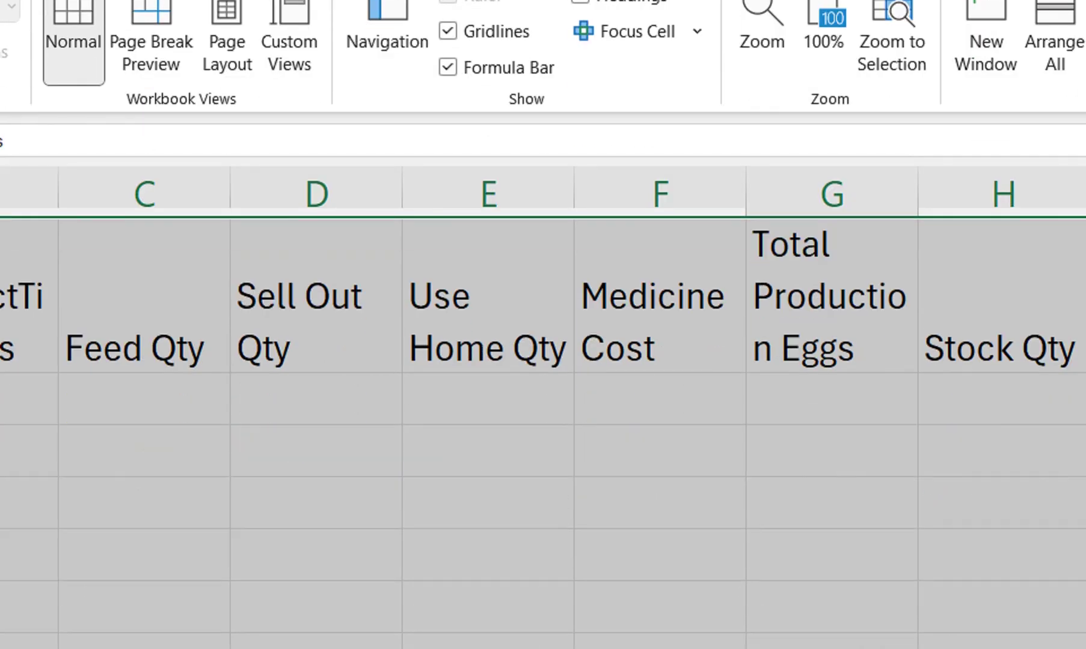
pyautogui.moveTo(918, 222); pyautogui.dragTo(917, 222)
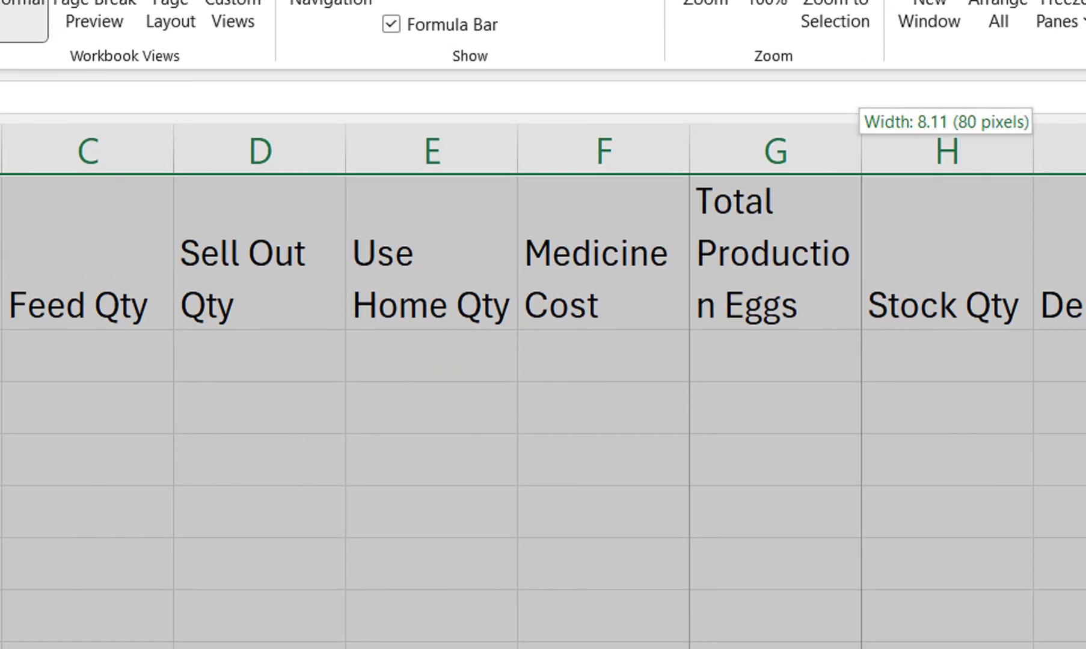
pyautogui.moveTo(860, 150); pyautogui.dragTo(886, 150)
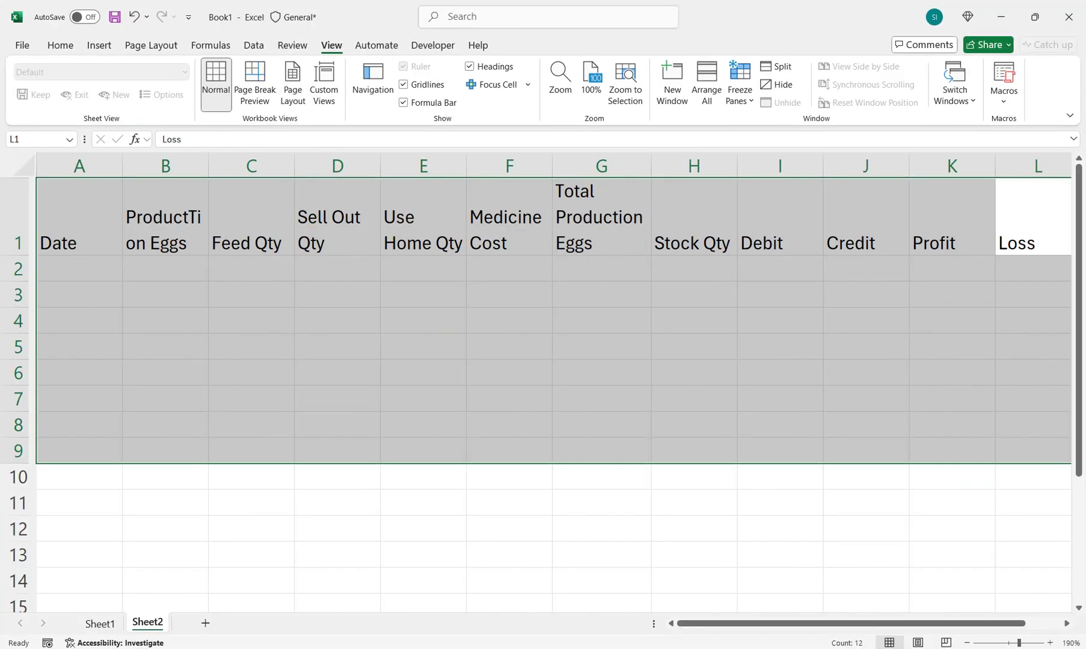
# Center the contents of A1:L9 both horizontally and vertically
pyautogui.click(60, 45)
pyautogui.click(276, 95)
pyautogui.click(275, 72)
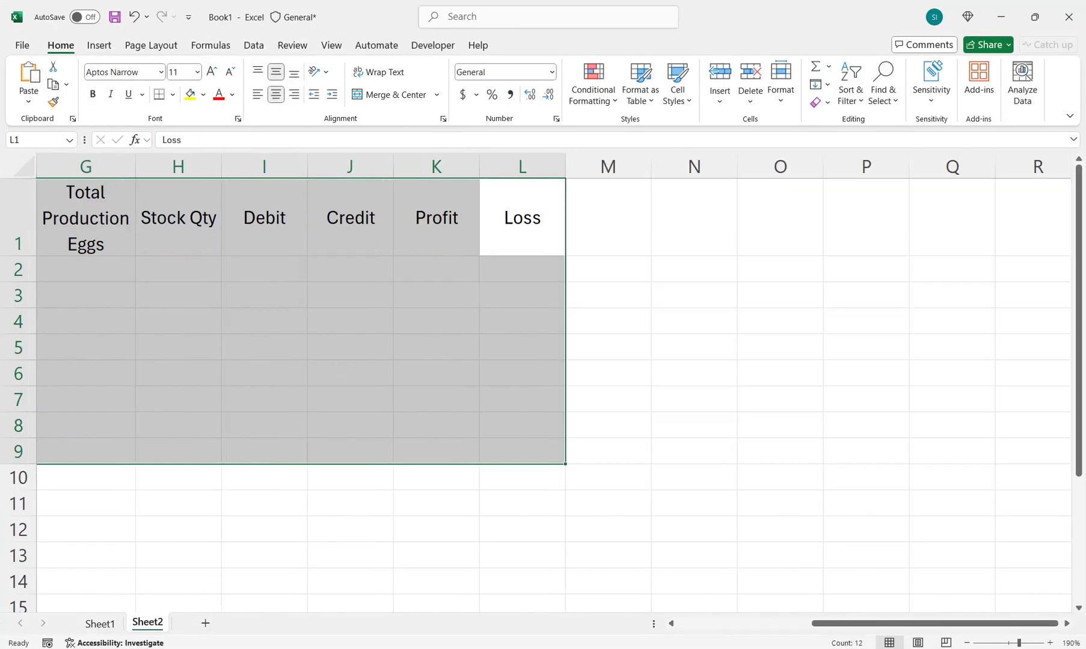
pyautogui.moveTo(934, 623); pyautogui.dragTo(793, 623)
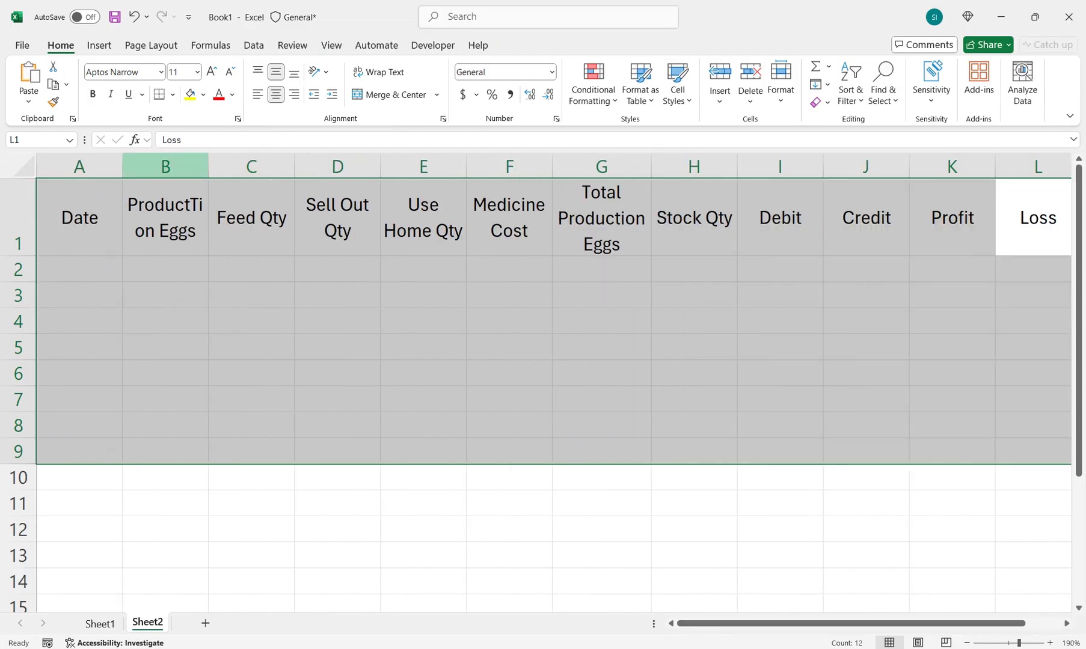
# Apply All Borders to A1:L9 and widen column B so the ProductTion Eggs header wraps between its words
pyautogui.click(173, 95)
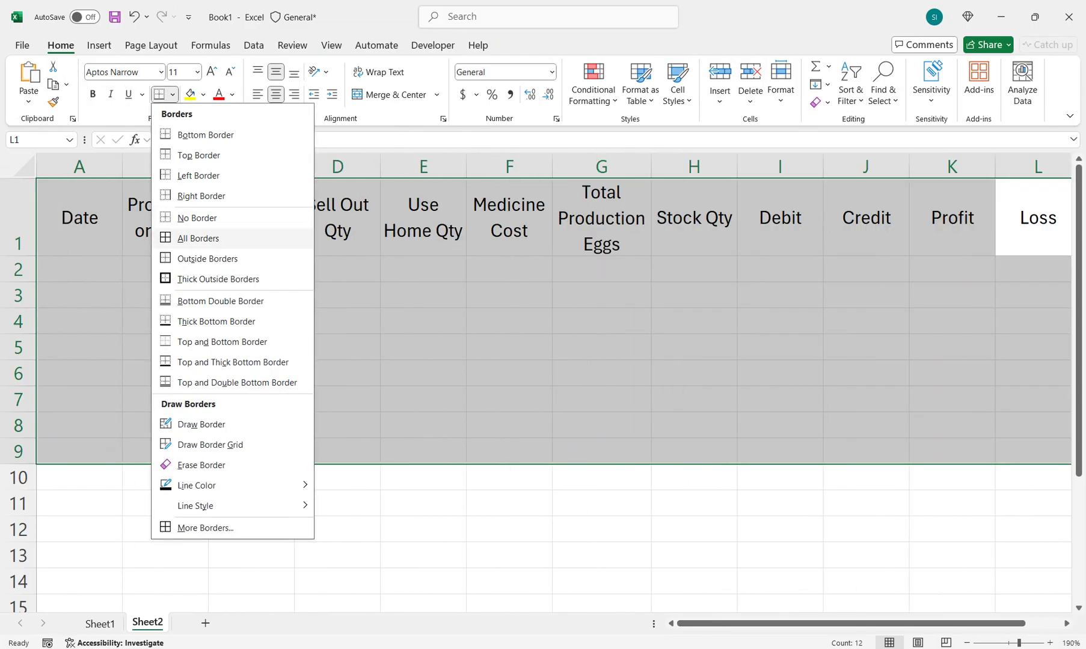
pyautogui.click(198, 239)
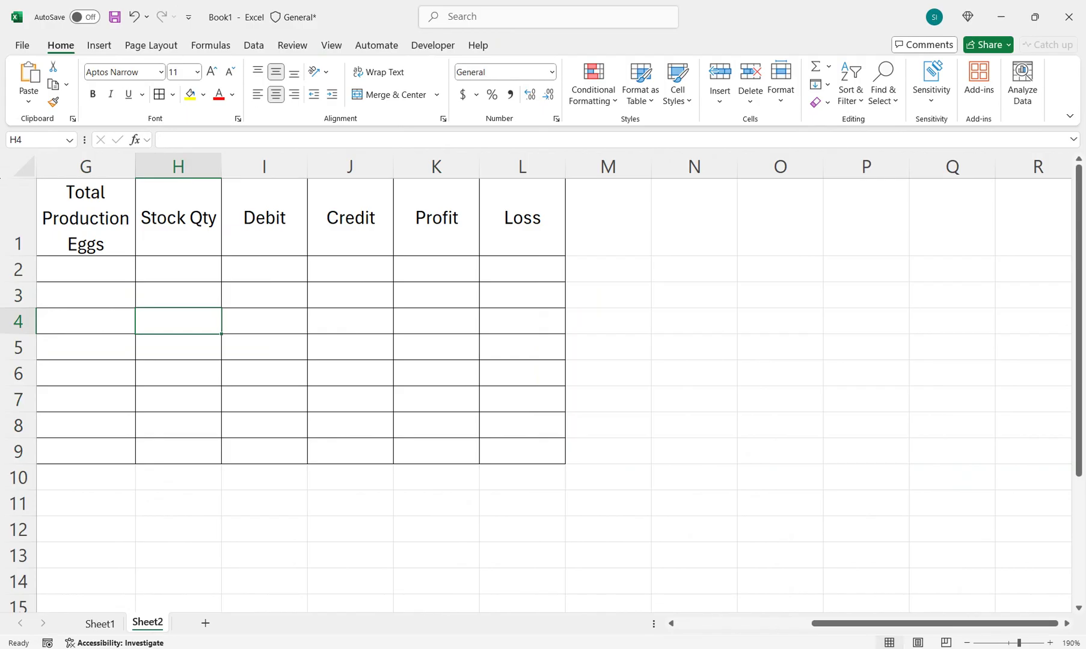
pyautogui.moveTo(865, 623); pyautogui.dragTo(729, 624)
pyautogui.click(337, 373)
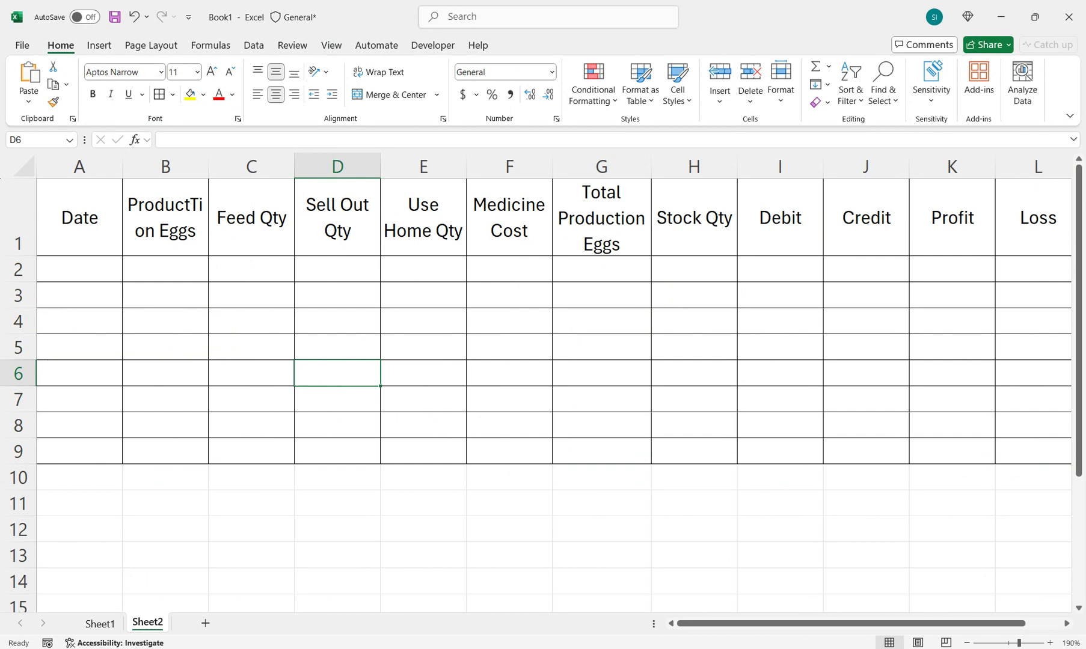
pyautogui.moveTo(209, 166); pyautogui.dragTo(225, 166)
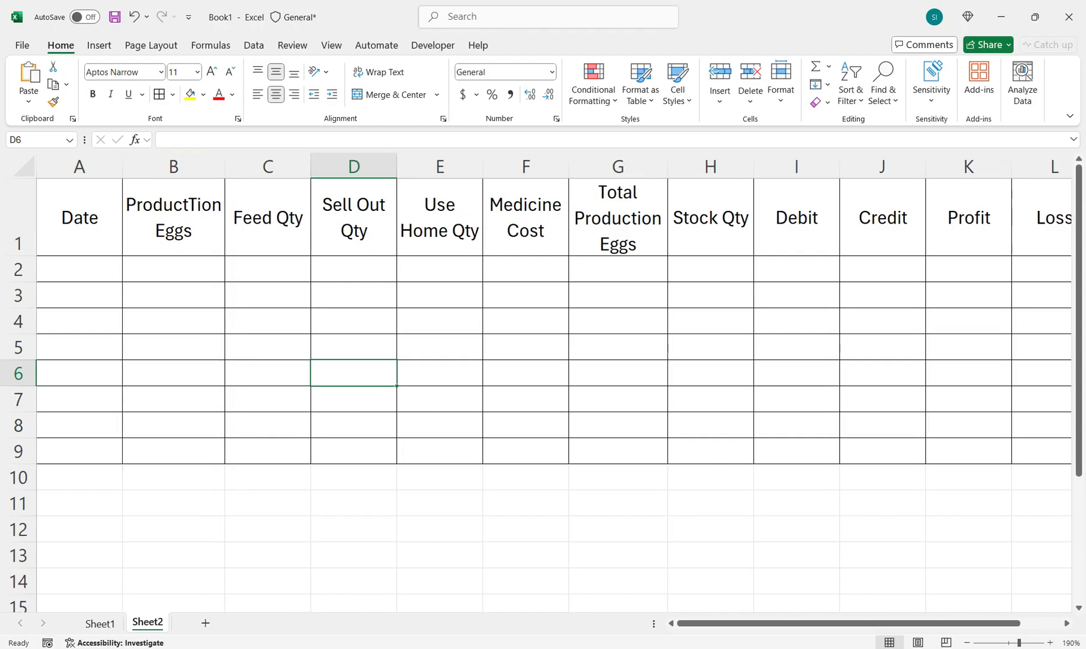
# Paste the copied daily egg records for 10/15/2024 to 10/21/2024 into the table starting at A2
pyautogui.click(79, 269)
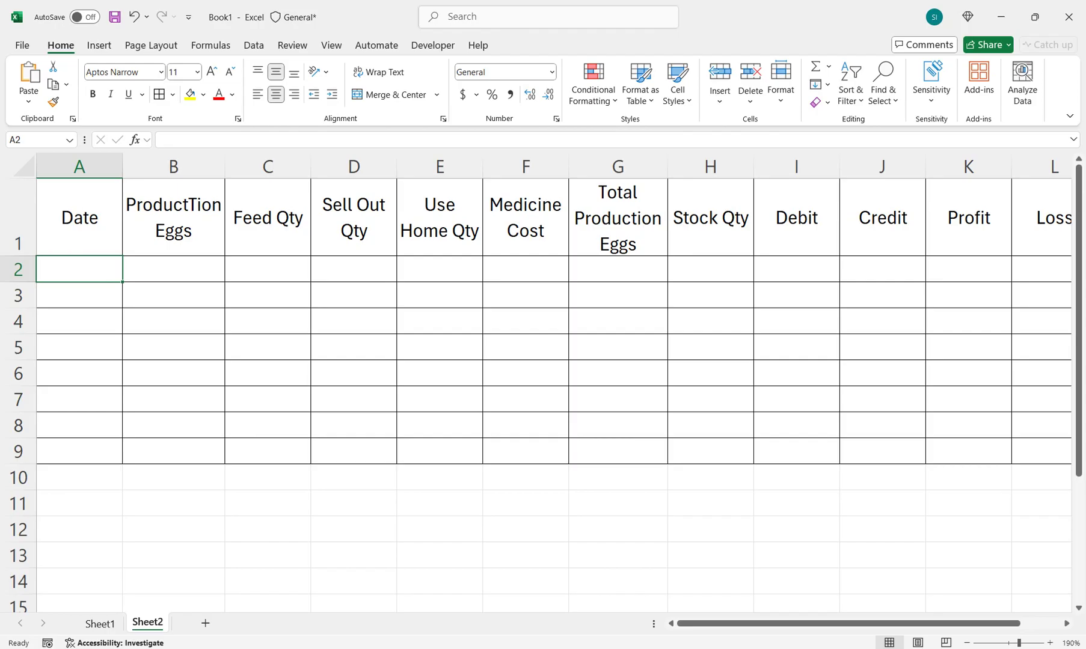
pyautogui.hotkey('ctrl', 'v')
pyautogui.click(87, 322)
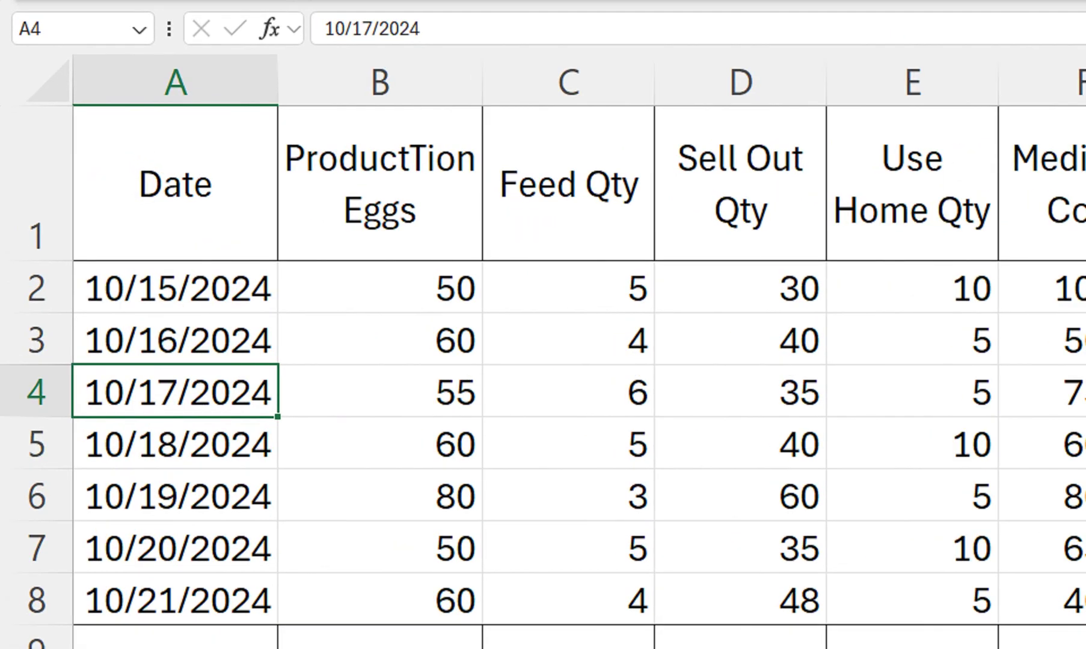
pyautogui.click(88, 270)
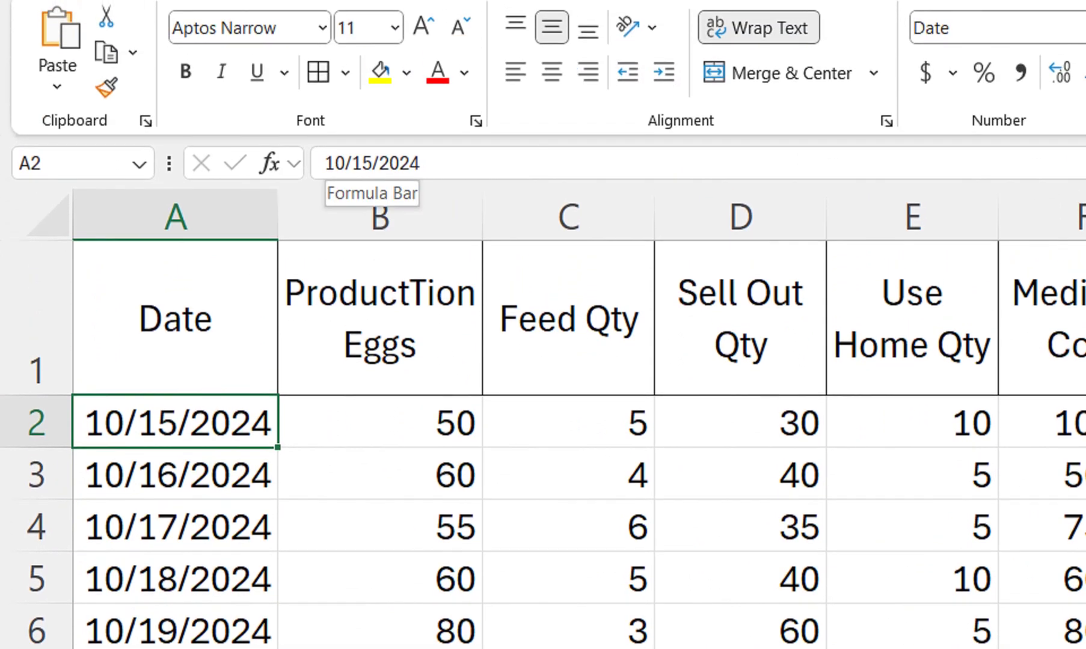
pyautogui.moveTo(379, 475); pyautogui.dragTo(379, 528)
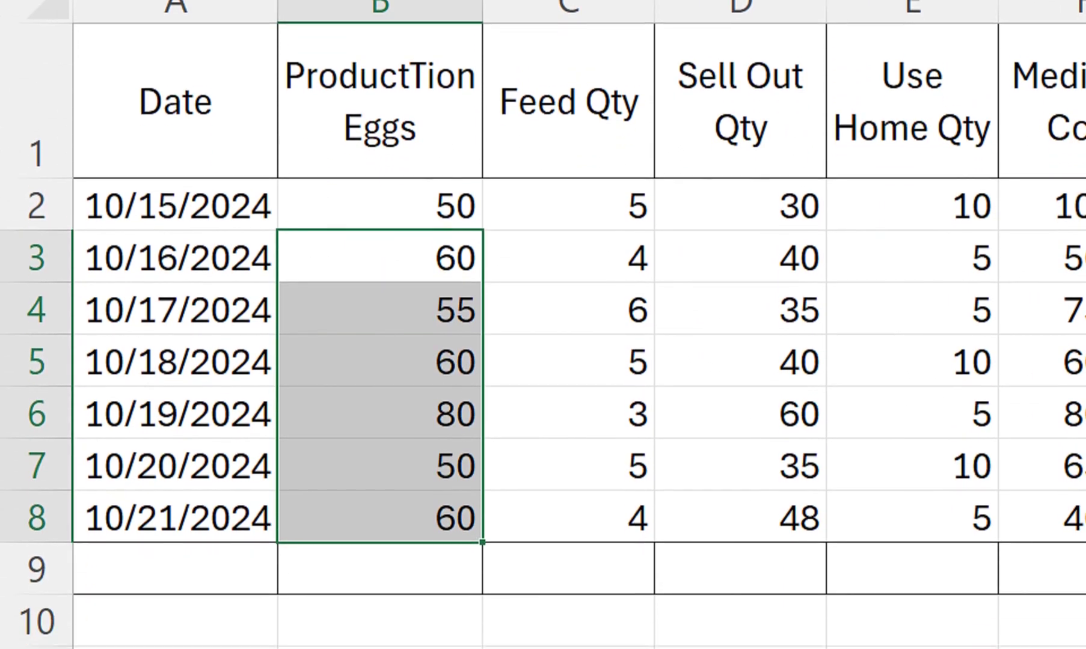
pyautogui.click(175, 198)
pyautogui.moveTo(277, 223); pyautogui.dragTo(277, 514)
pyautogui.click(380, 198)
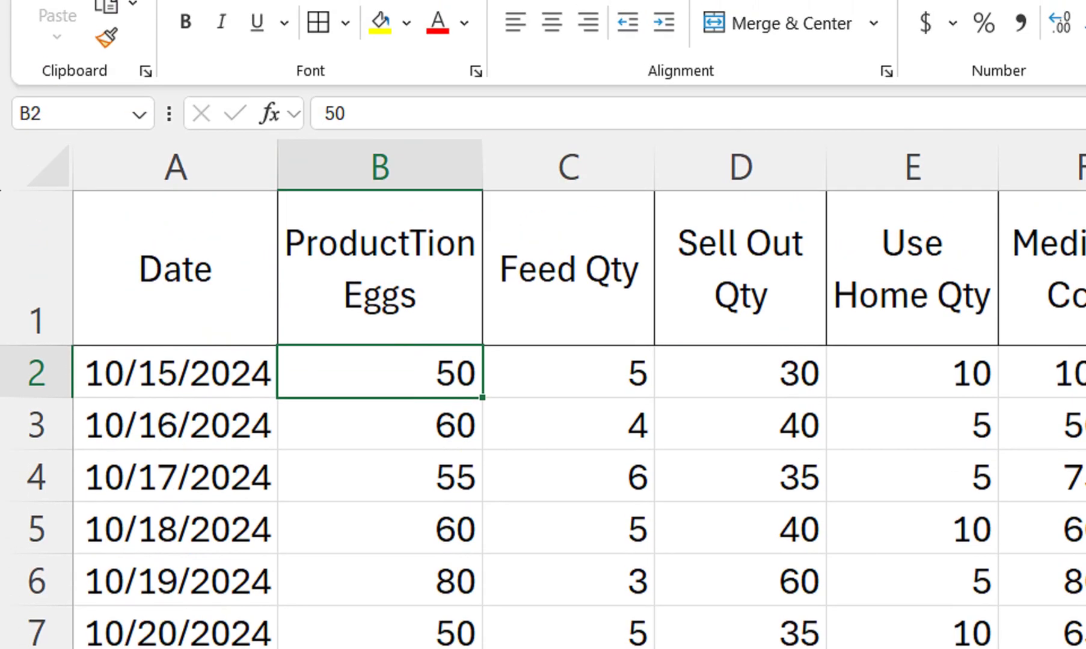
# Narrow the Feed Qty column slightly and center its values horizontally
pyautogui.moveTo(654, 18); pyautogui.dragTo(647, 18)
pyautogui.moveTo(565, 376); pyautogui.dragTo(565, 633)
pyautogui.click(552, 26)
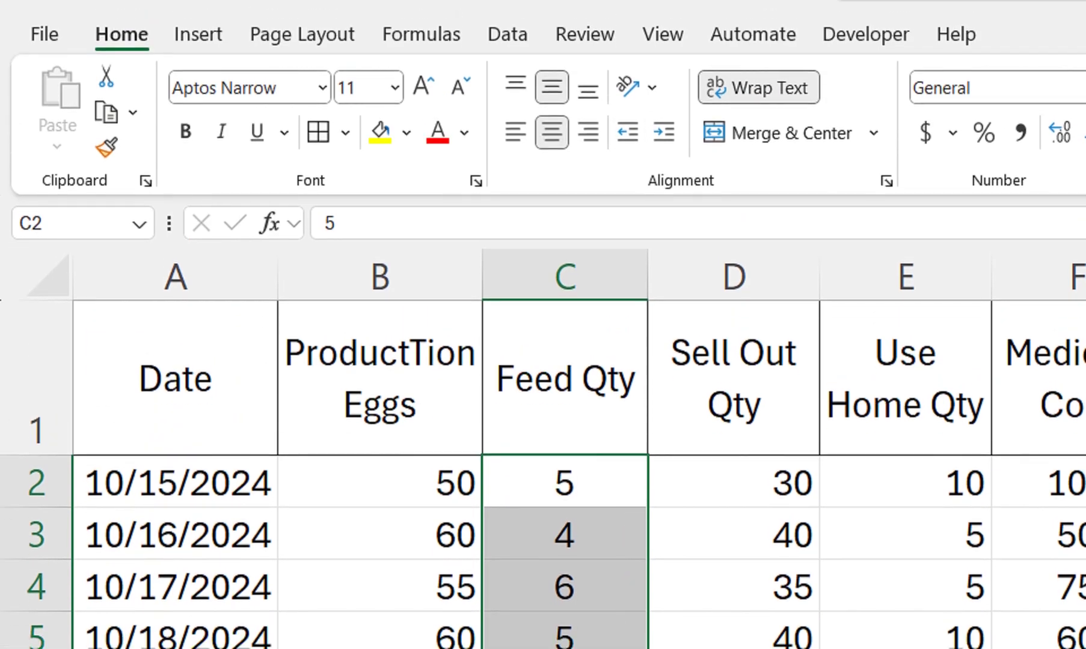
pyautogui.click(565, 546)
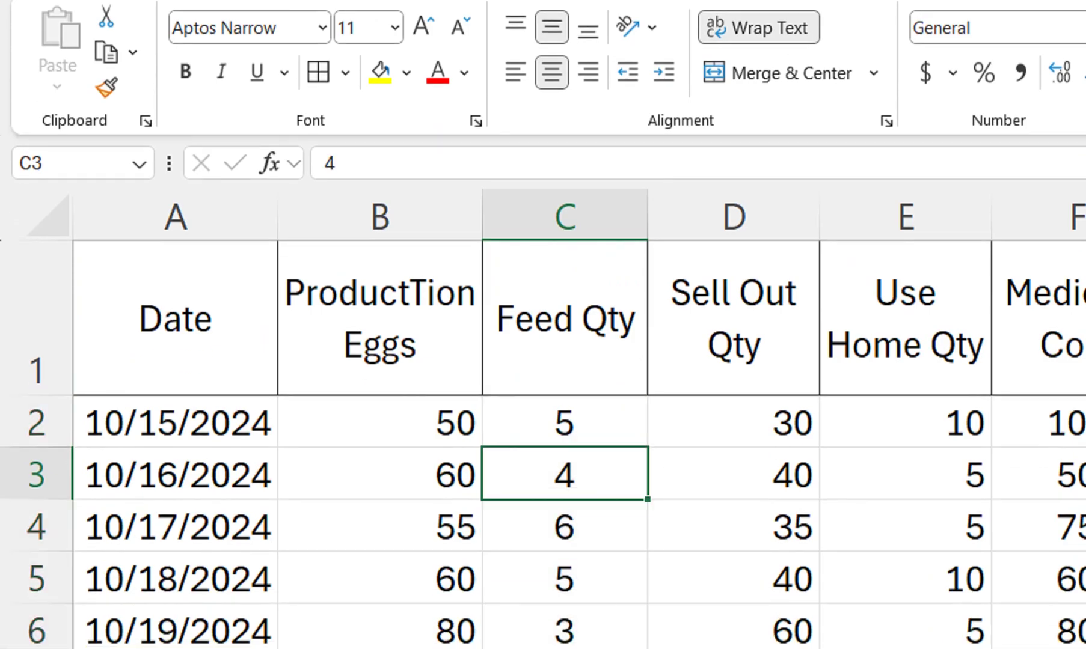
# Center the values in the Sell Out Qty and Use Home Qty columns horizontally
pyautogui.moveTo(733, 421); pyautogui.dragTo(729, 548)
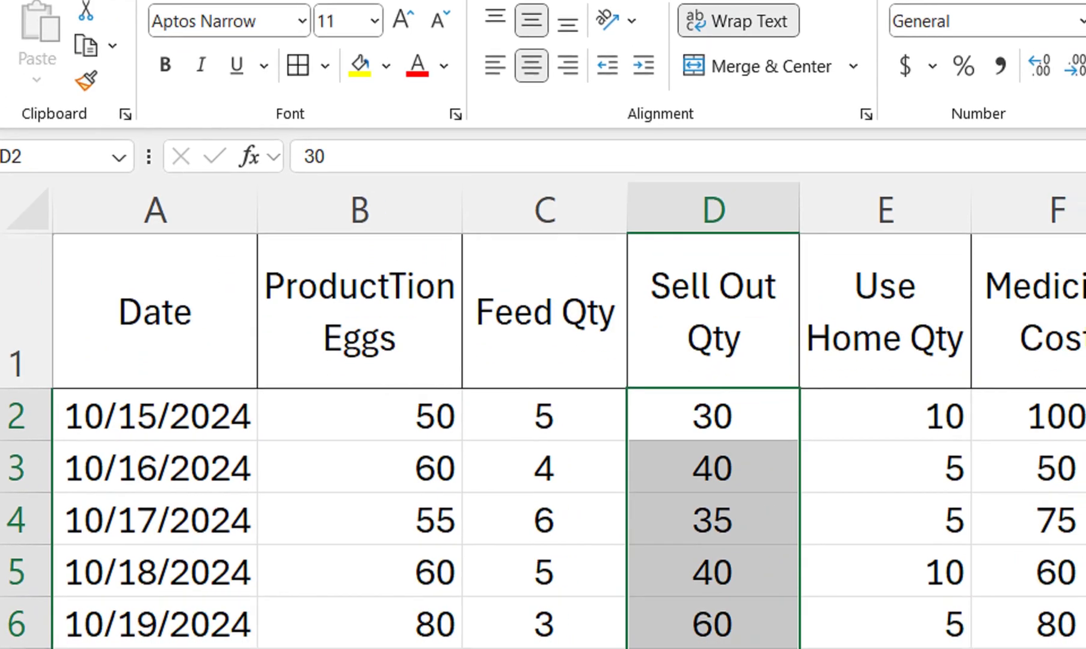
pyautogui.click(906, 443)
pyautogui.click(906, 235)
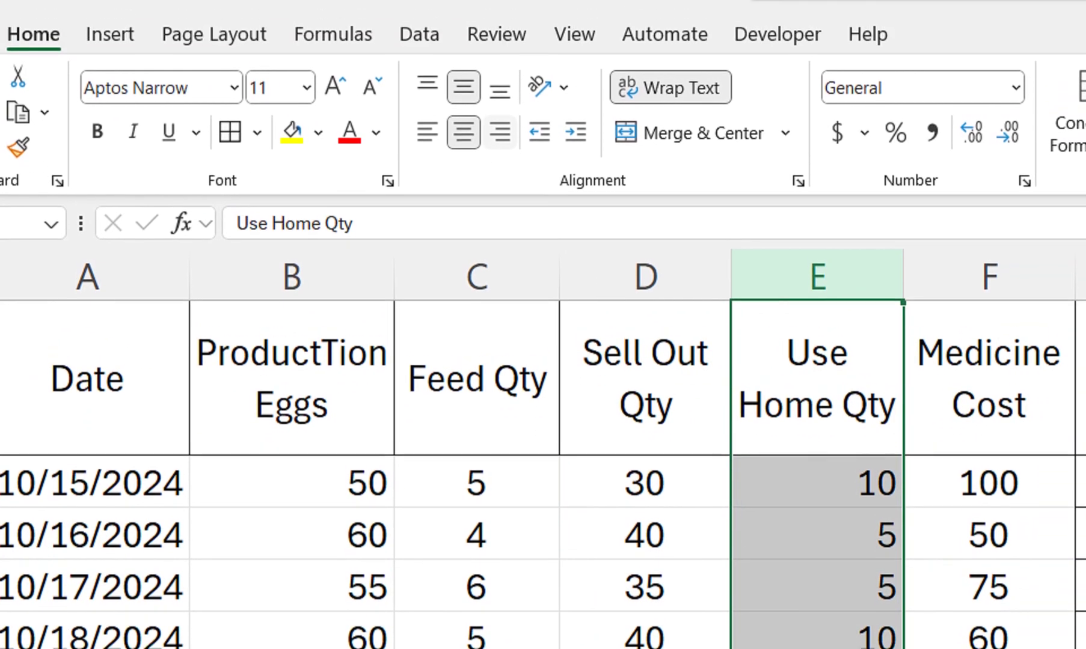
pyautogui.click(462, 71)
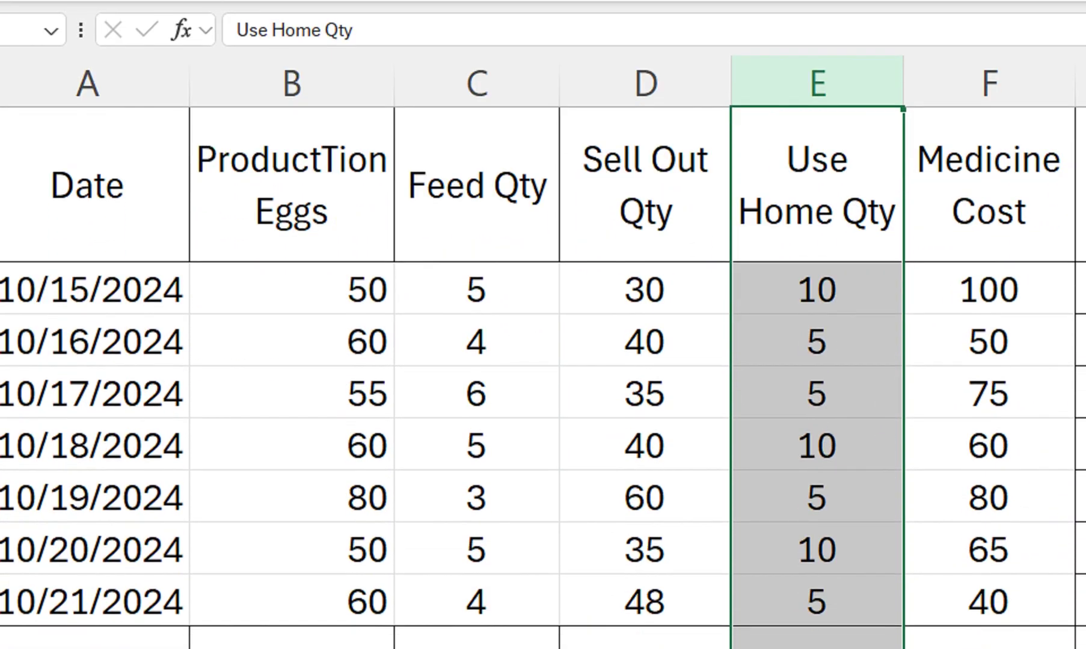
pyautogui.click(817, 342)
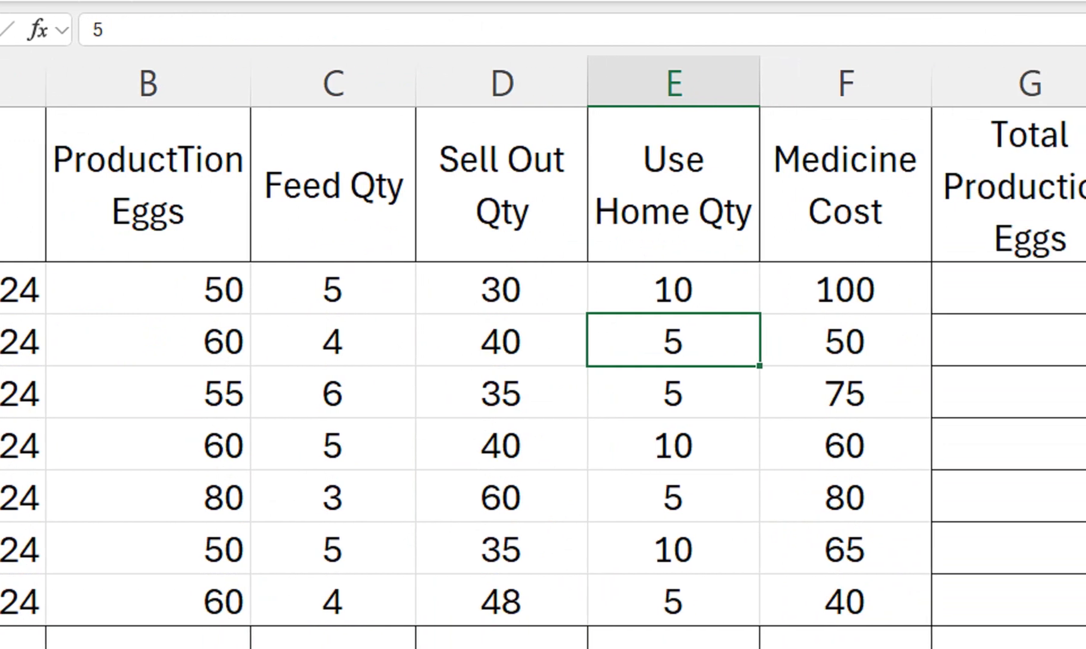
pyautogui.click(844, 289)
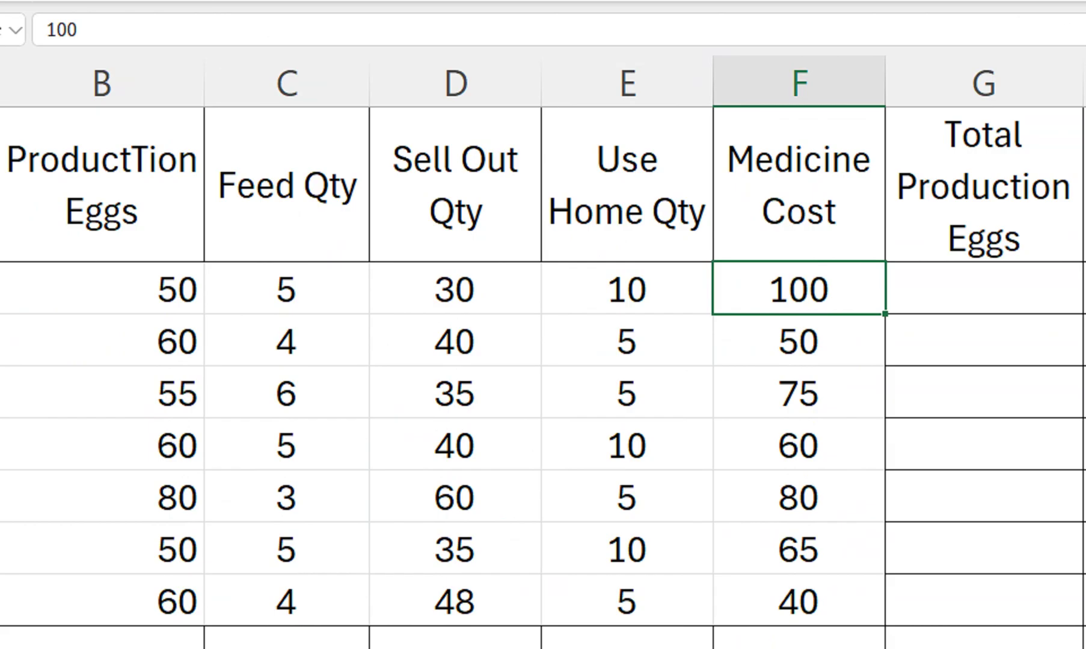
pyautogui.moveTo(829, 290); pyautogui.dragTo(114, 601)
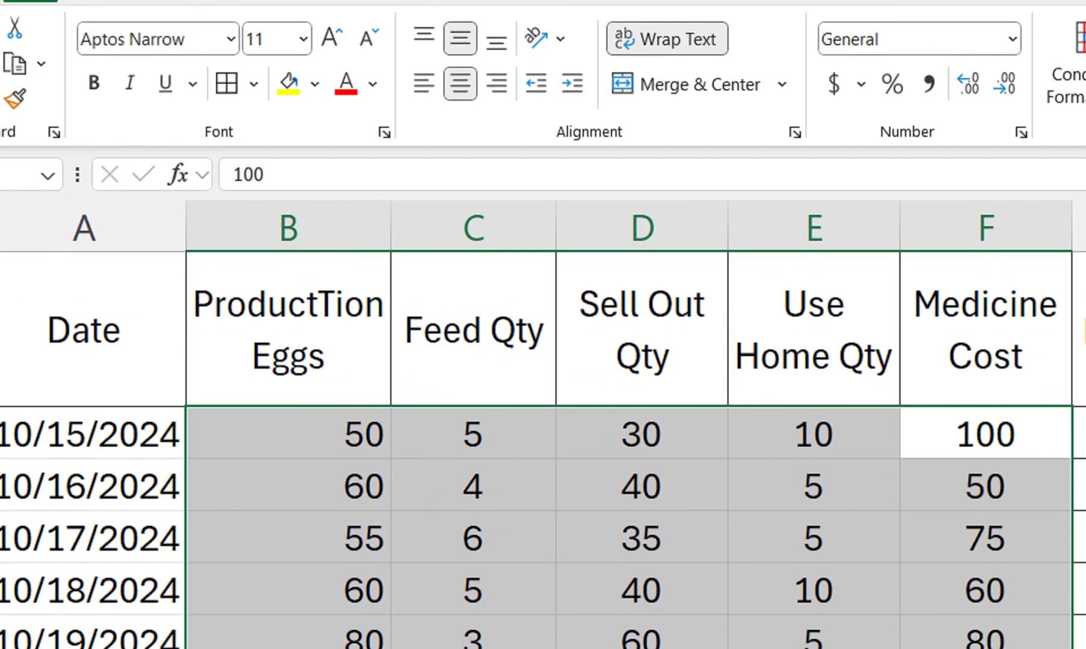
pyautogui.click(641, 538)
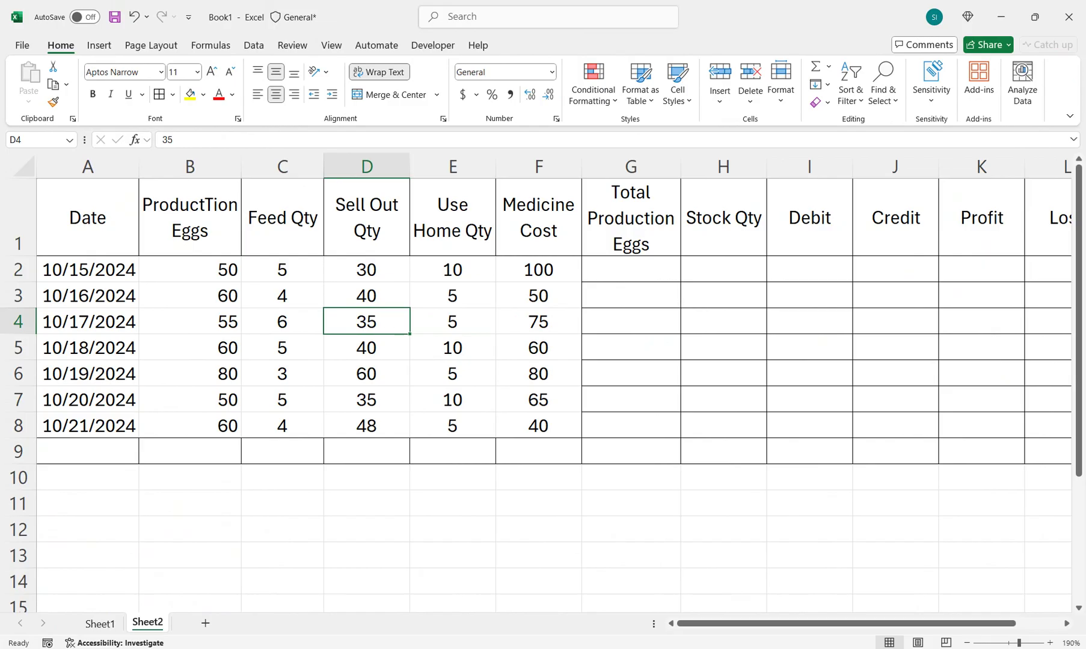
# Begin a SUM formula over the range B2:B2 in G2, under Total Production Eggs
pyautogui.click(630, 269)
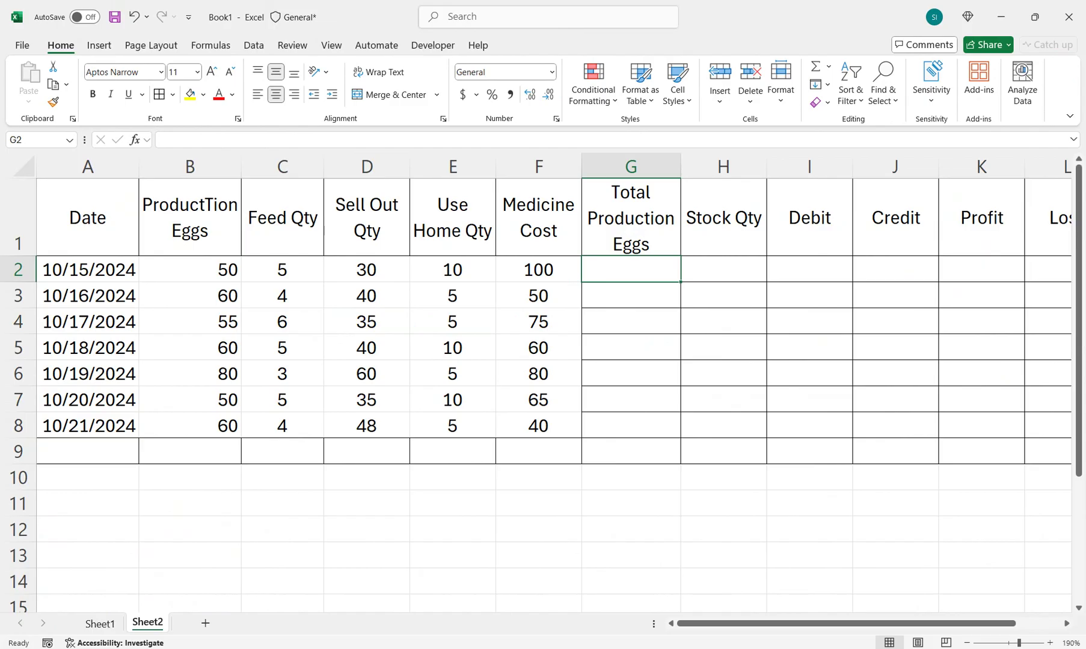
pyautogui.write('=sum')
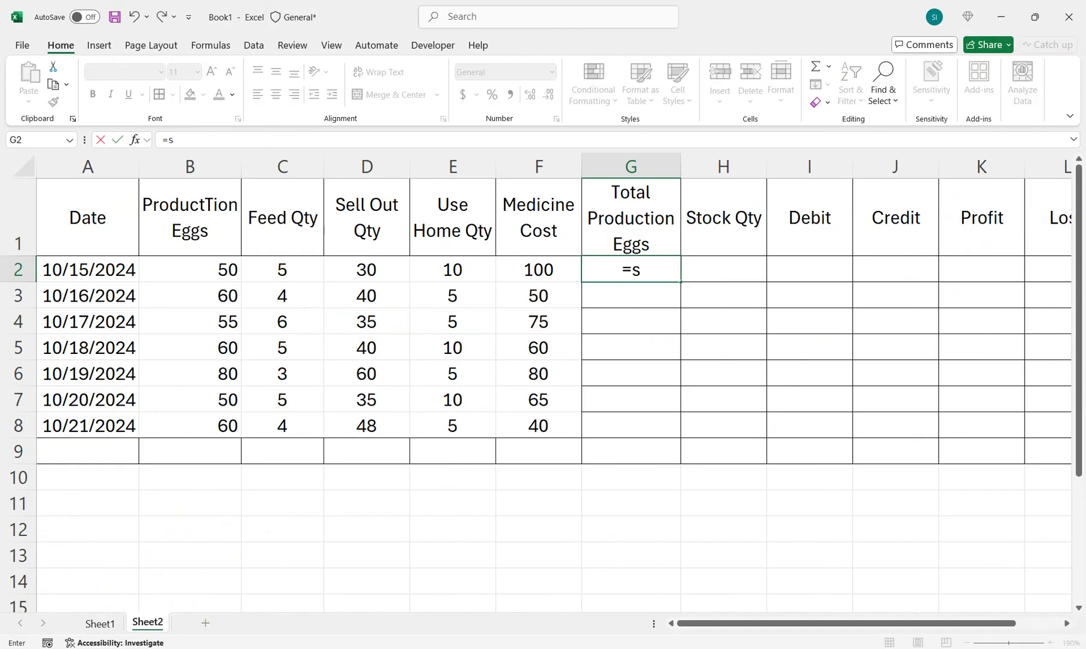
pyautogui.write('(')
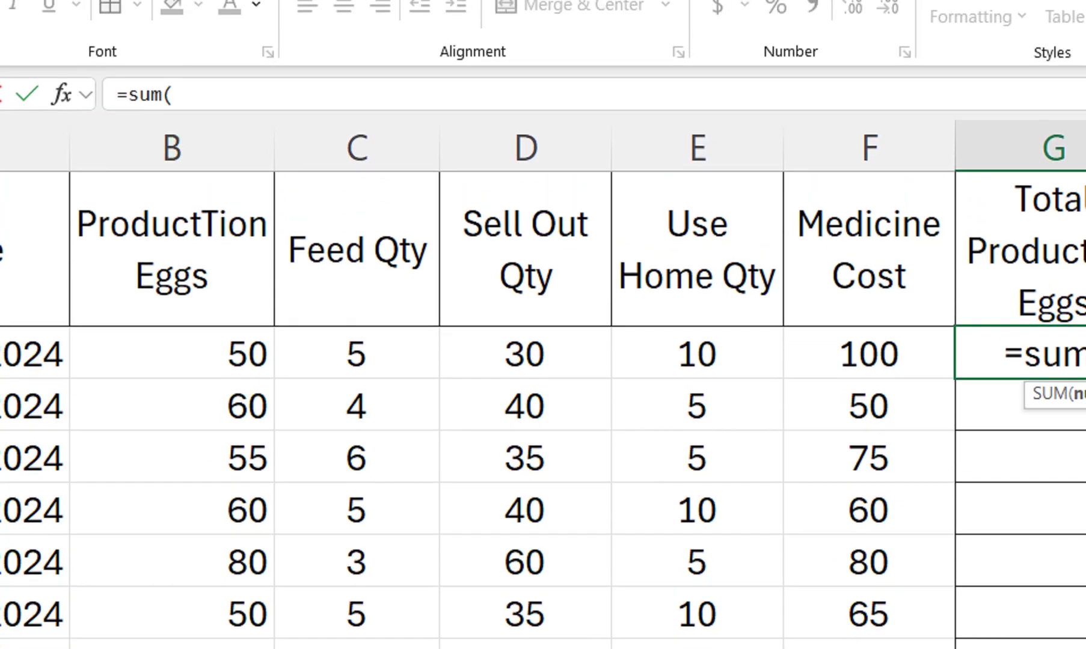
pyautogui.click(167, 247)
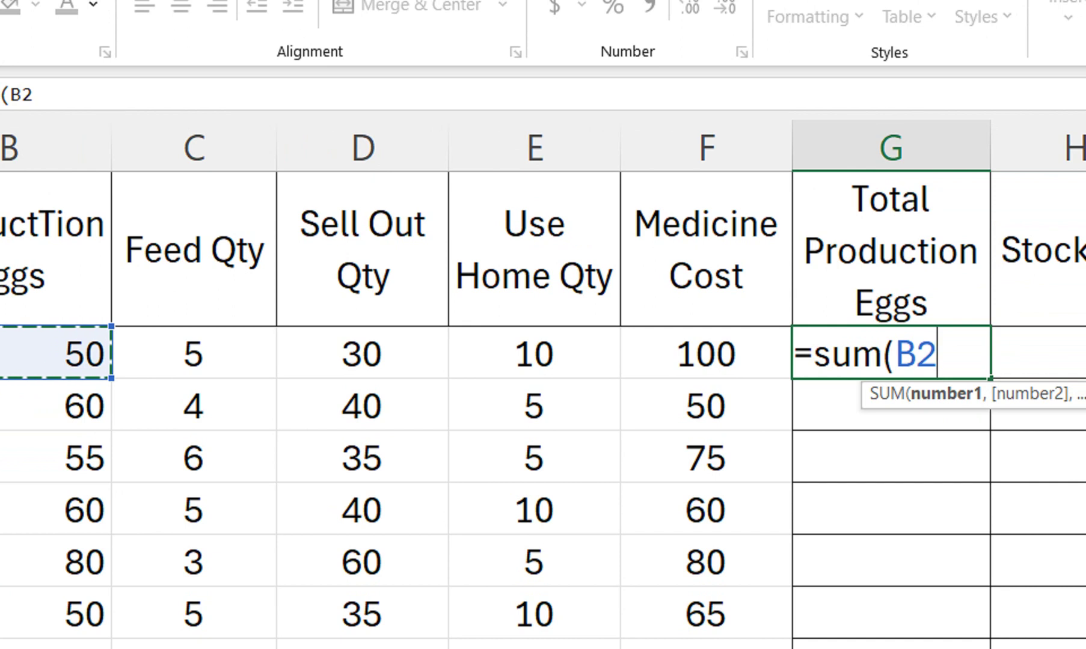
pyautogui.write(':B2')
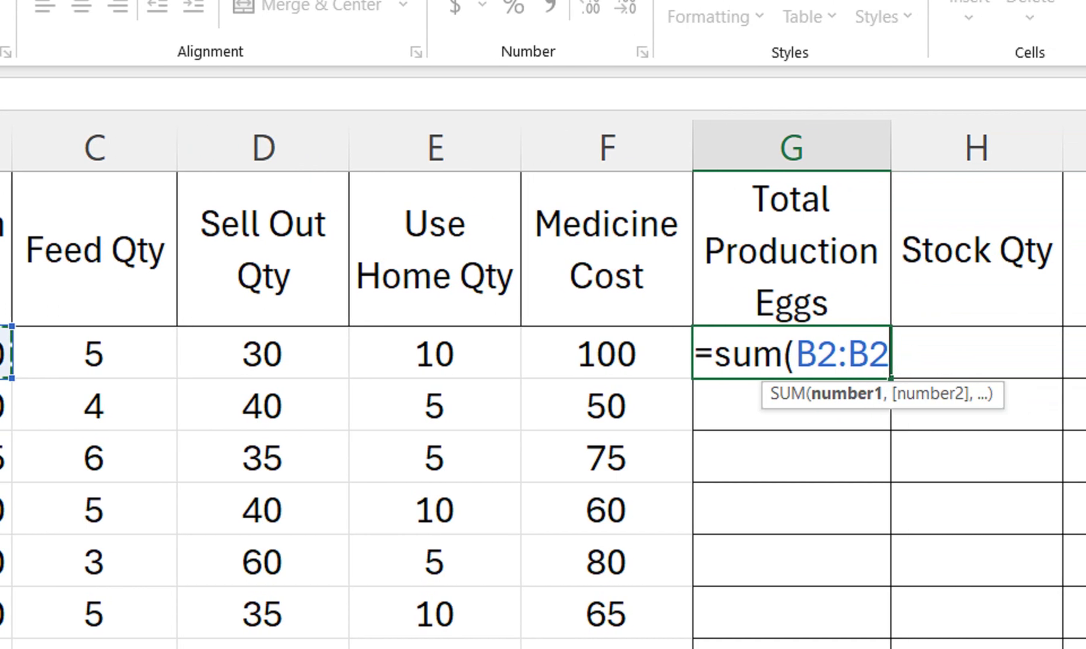
# Make the range's starting reference absolute and complete the running total in G2 as =SUM($B$2:B2)
pyautogui.hotkey('shift', 'Left')
pyautogui.hotkey('shift', 'Left')
pyautogui.hotkey('shift', 'Left')
pyautogui.hotkey('shift', 'Left')
pyautogui.press('Right')
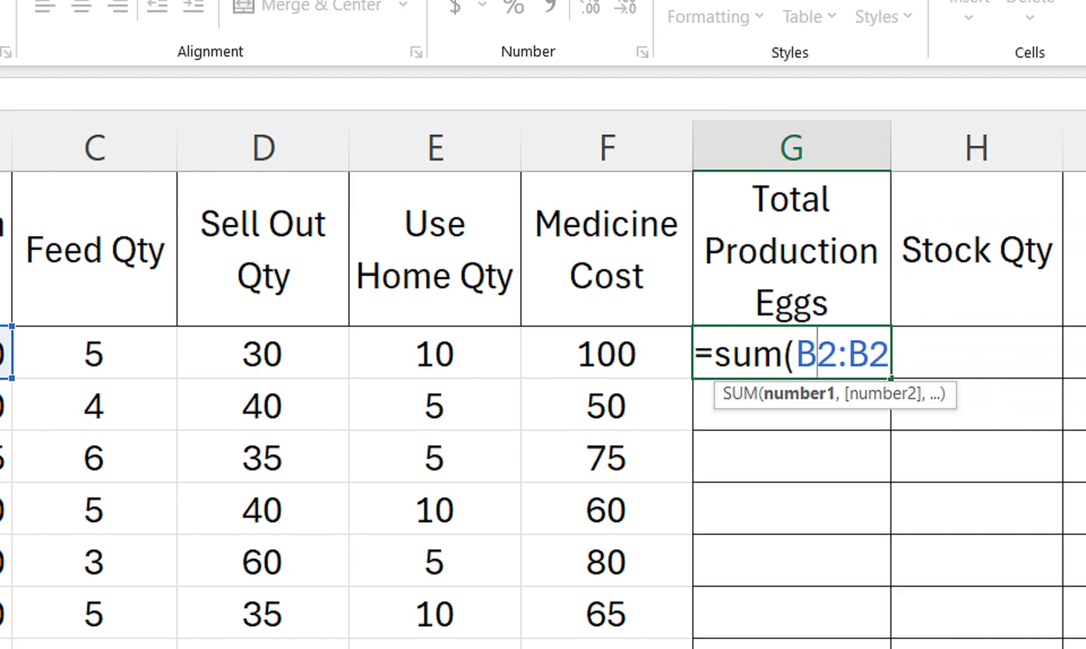
pyautogui.press('F4')
pyautogui.press('Right')
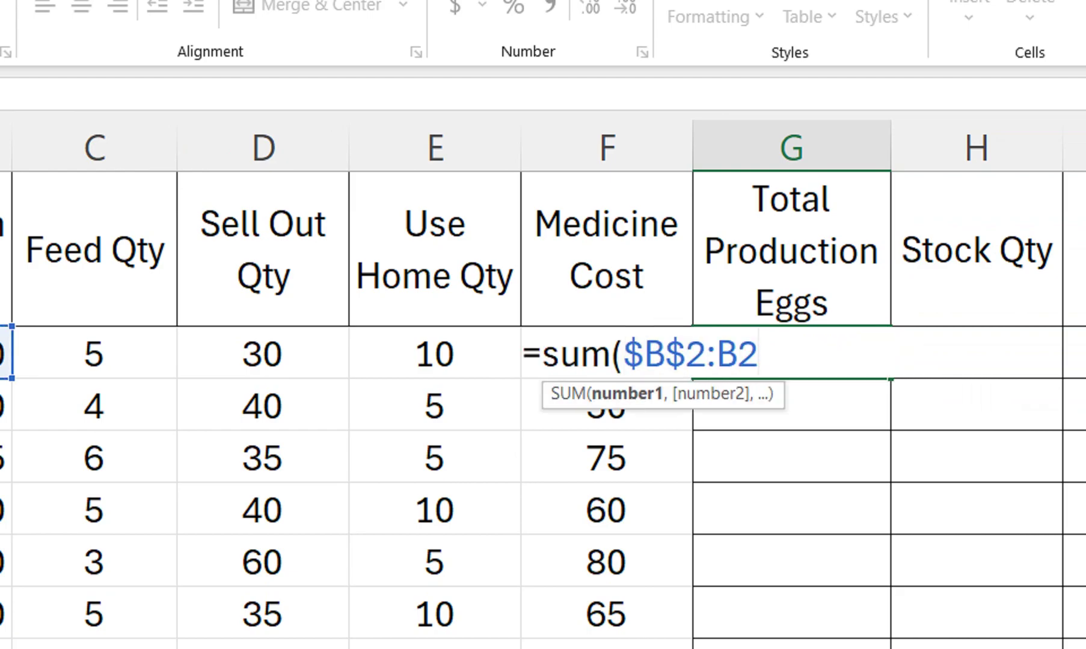
pyautogui.write(')')
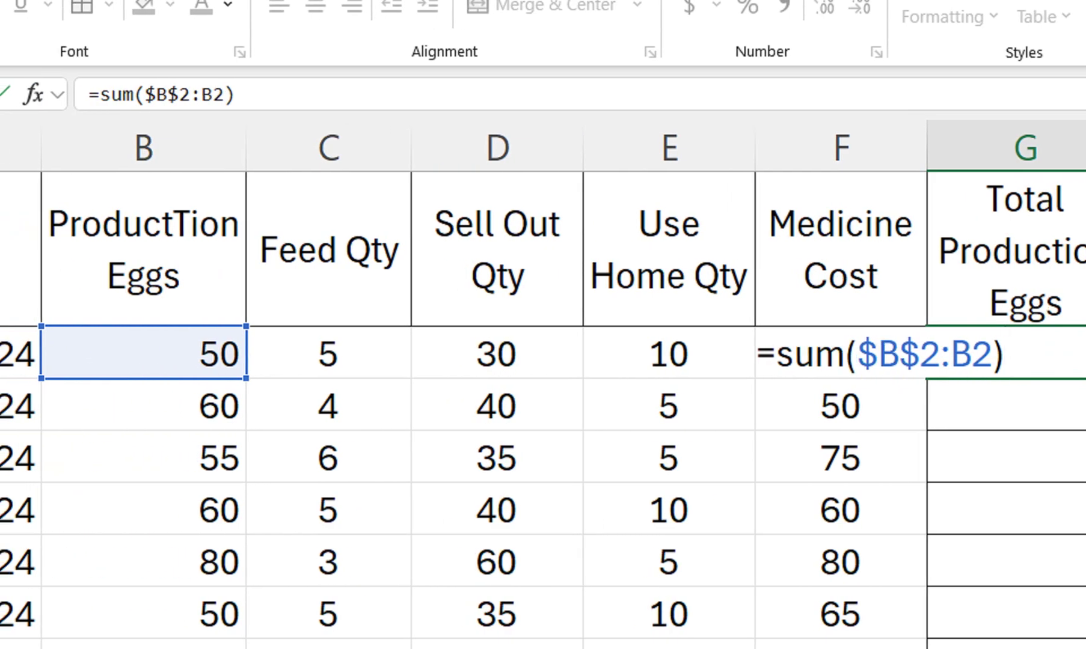
pyautogui.press('Return')
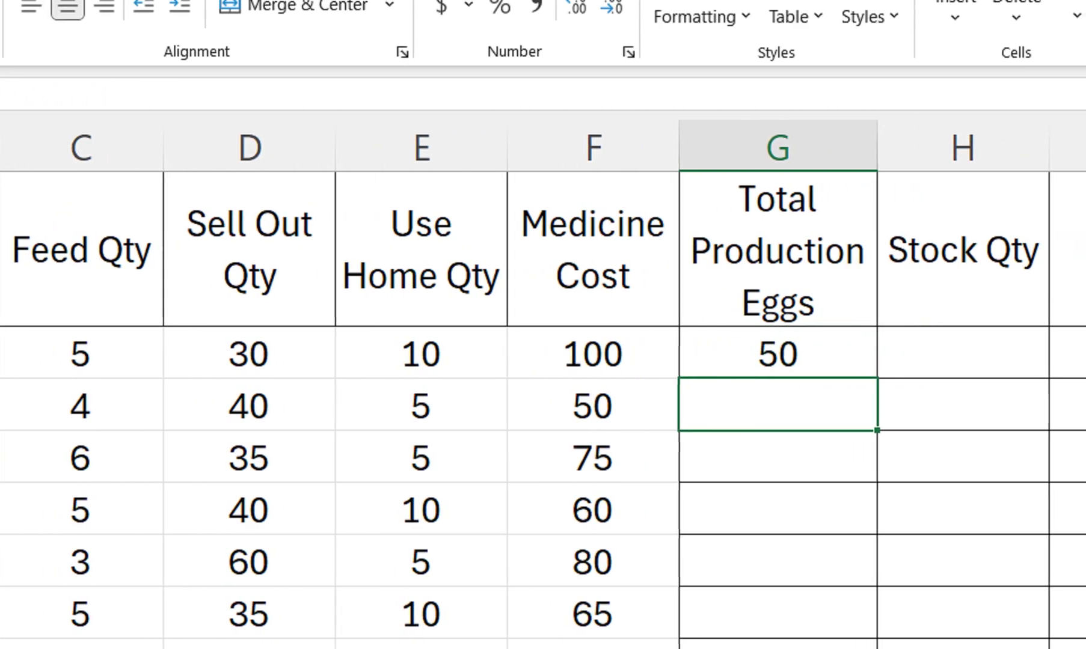
pyautogui.click(778, 353)
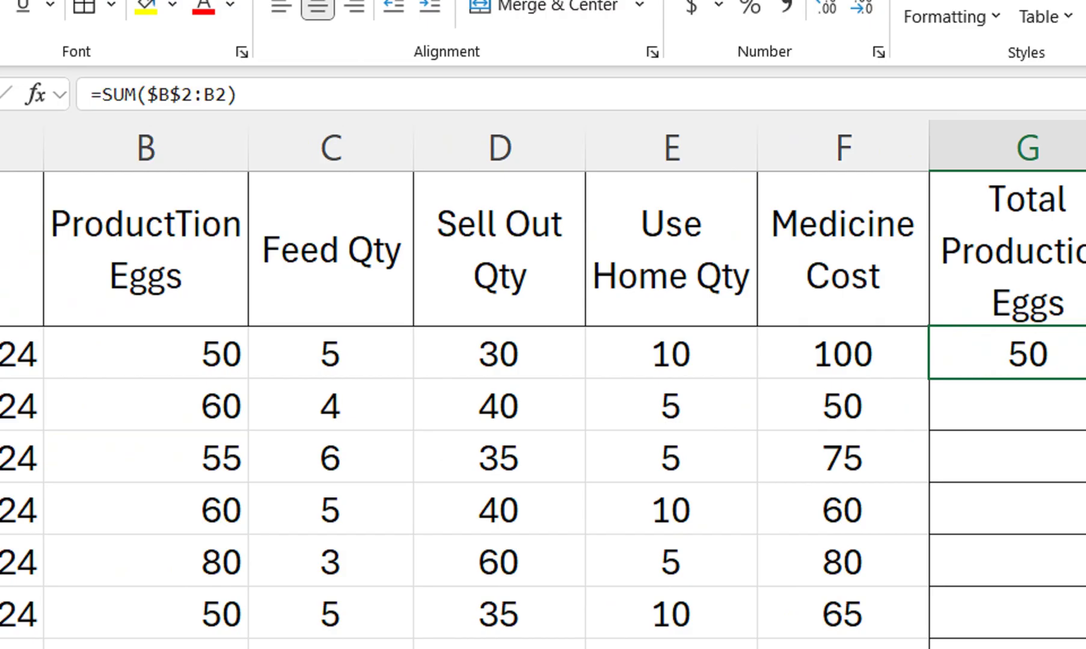
# Fill the running total under Total Production Eggs down from G2 through G8 and dismiss the error flags on the filled cells
pyautogui.moveTo(869, 378); pyautogui.dragTo(793, 643)
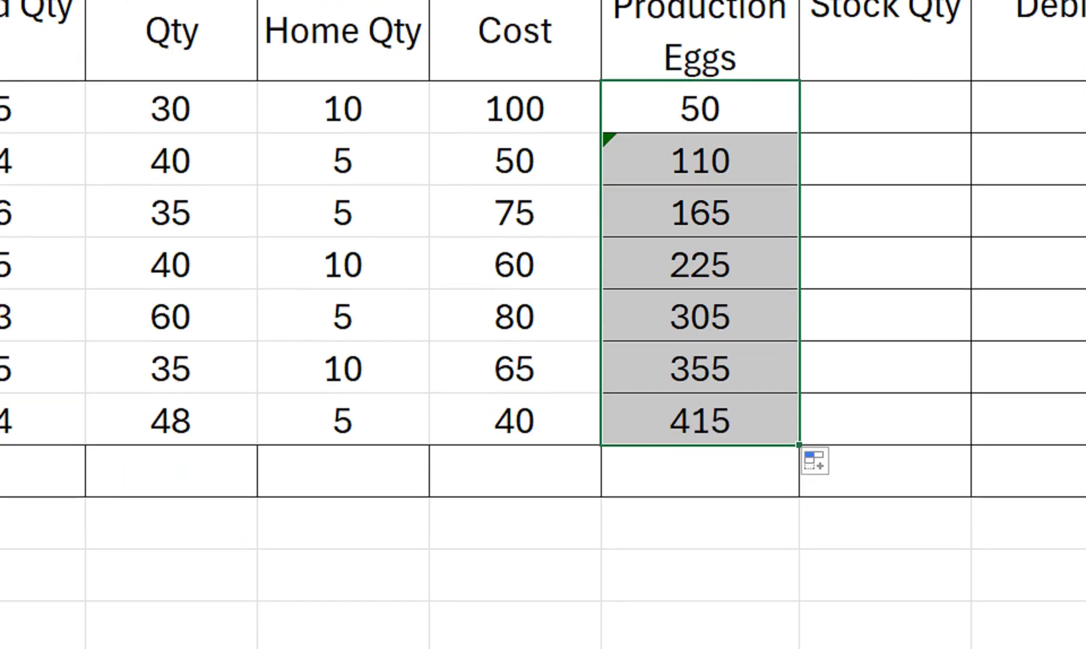
pyautogui.click(700, 161)
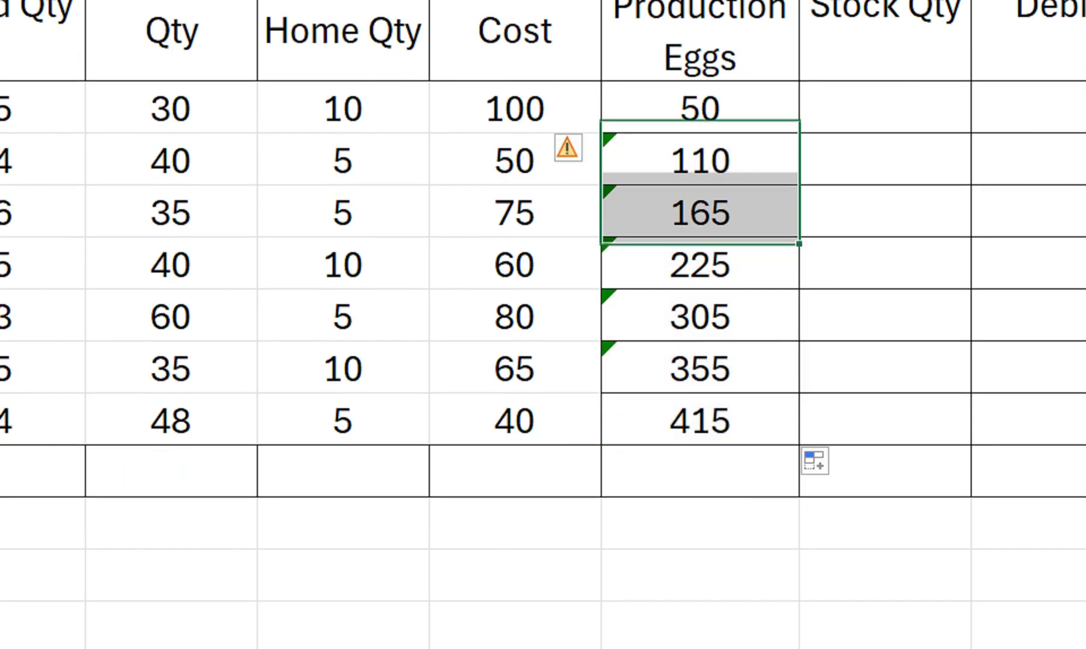
pyautogui.moveTo(701, 162); pyautogui.dragTo(701, 423)
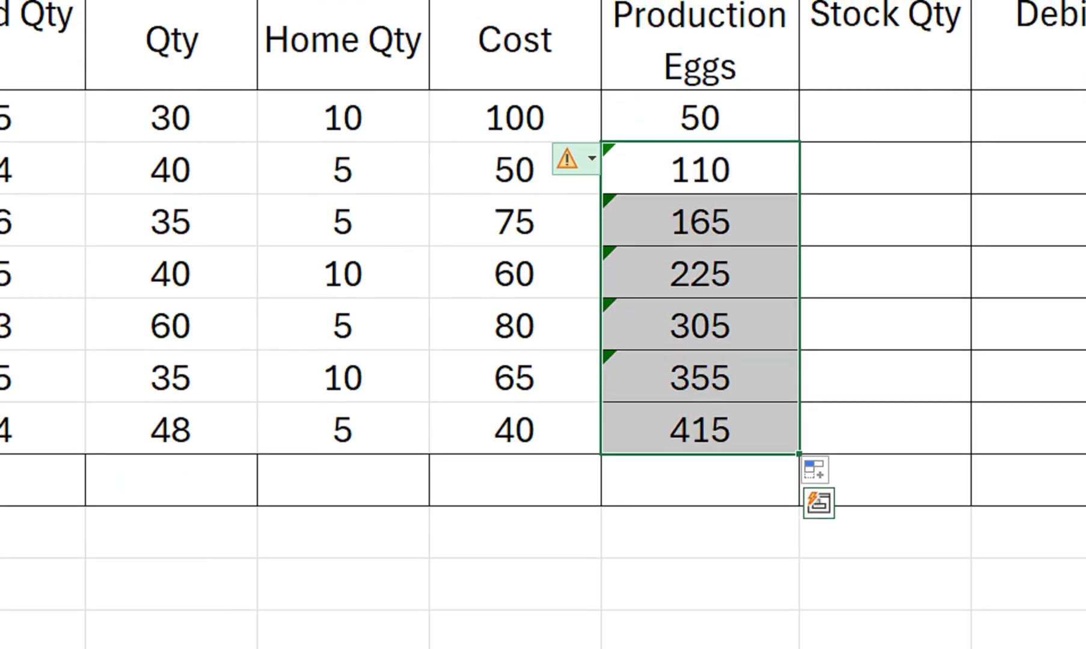
pyautogui.click(568, 150)
pyautogui.click(646, 303)
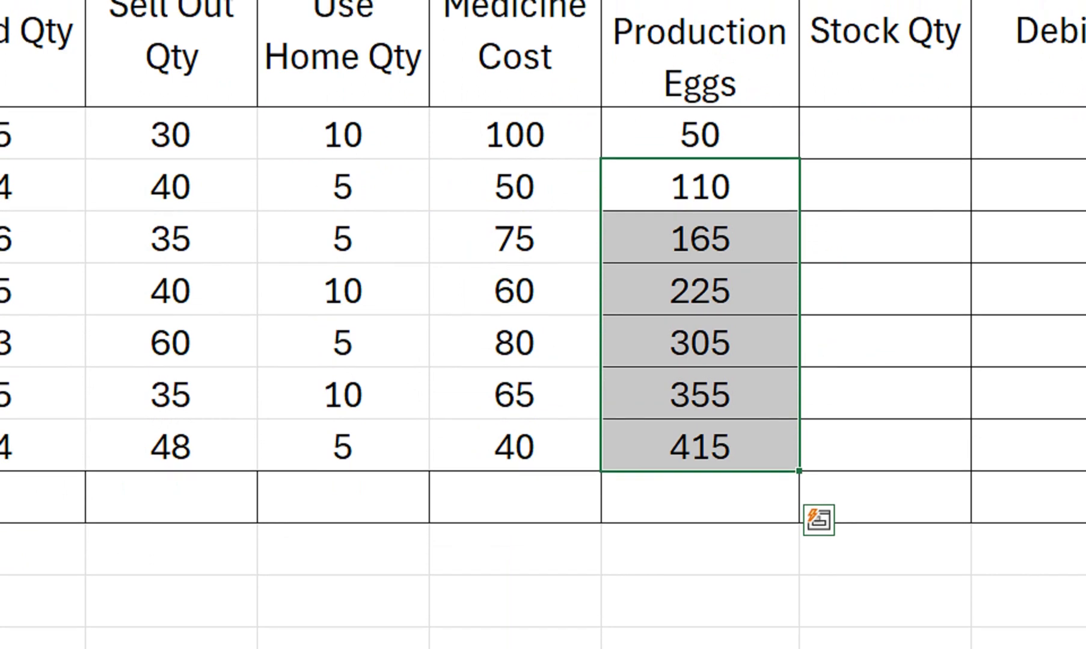
# Enter =G2-SUM(D2:E2) in H2 under Stock Qty to subtract the sold and home-used eggs from total production
pyautogui.click(884, 118)
pyautogui.write('=')
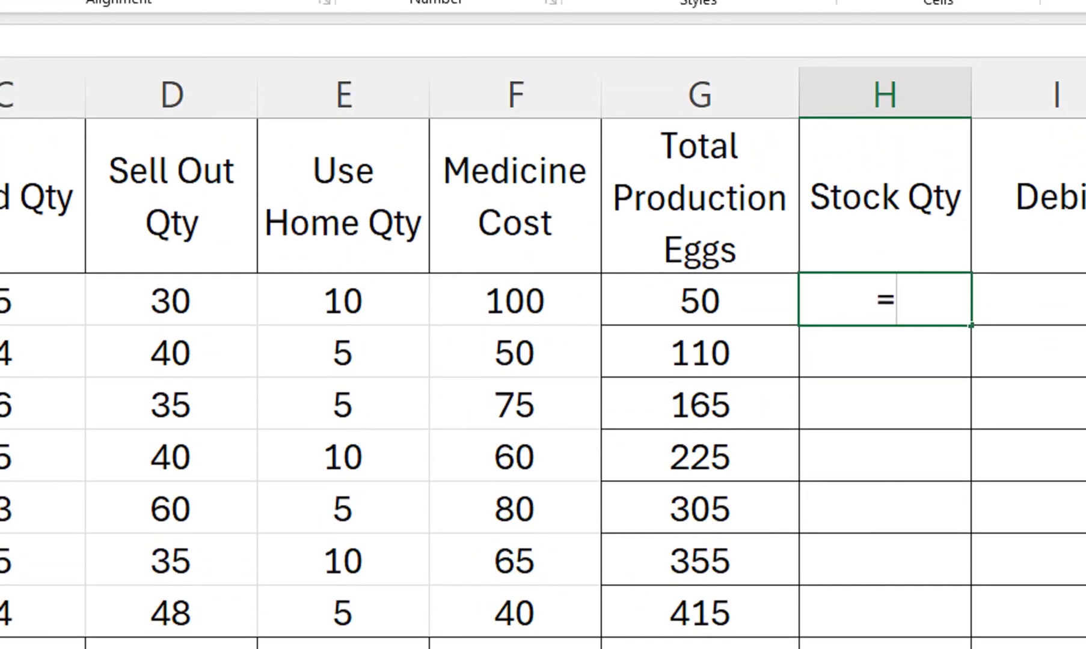
pyautogui.press('Left')
pyautogui.write('-')
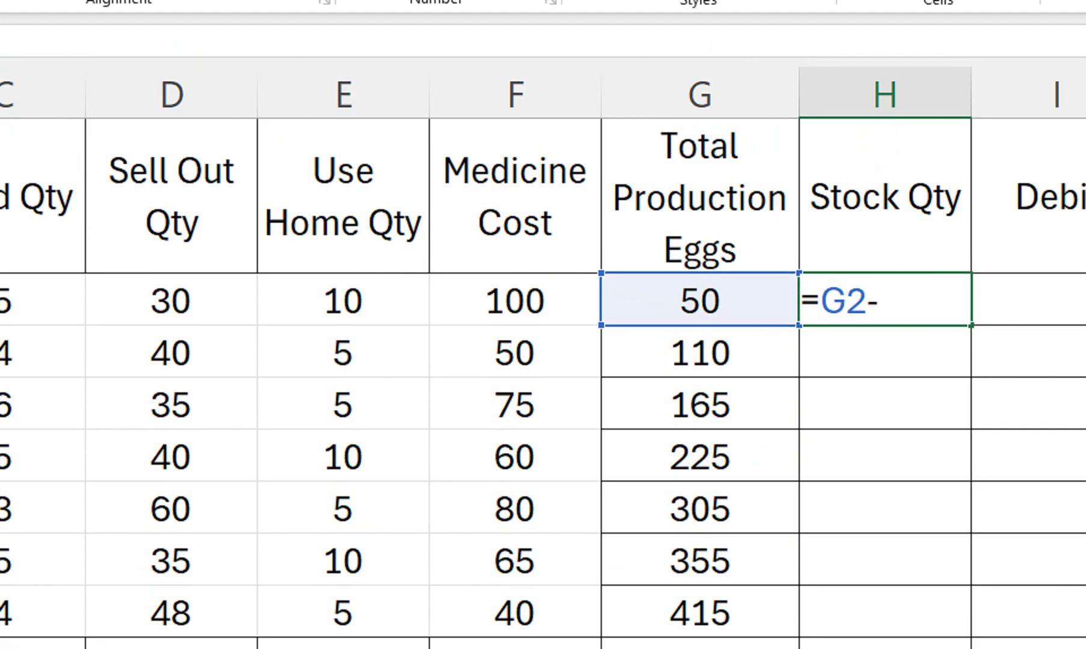
pyautogui.write('sum')
pyautogui.press('Tab')
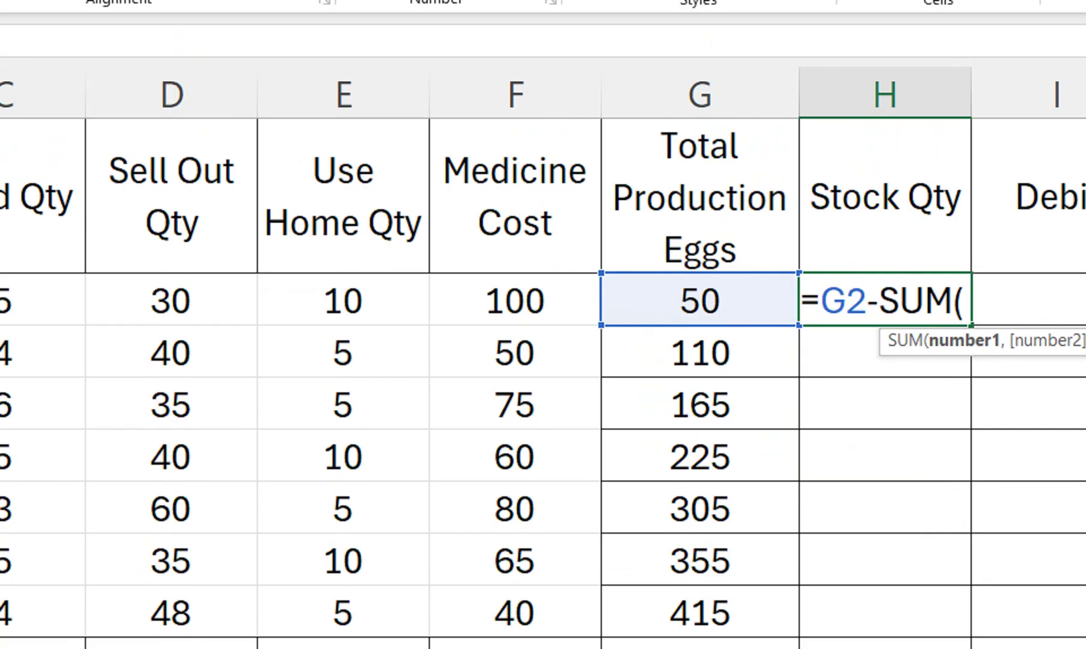
pyautogui.click(171, 300)
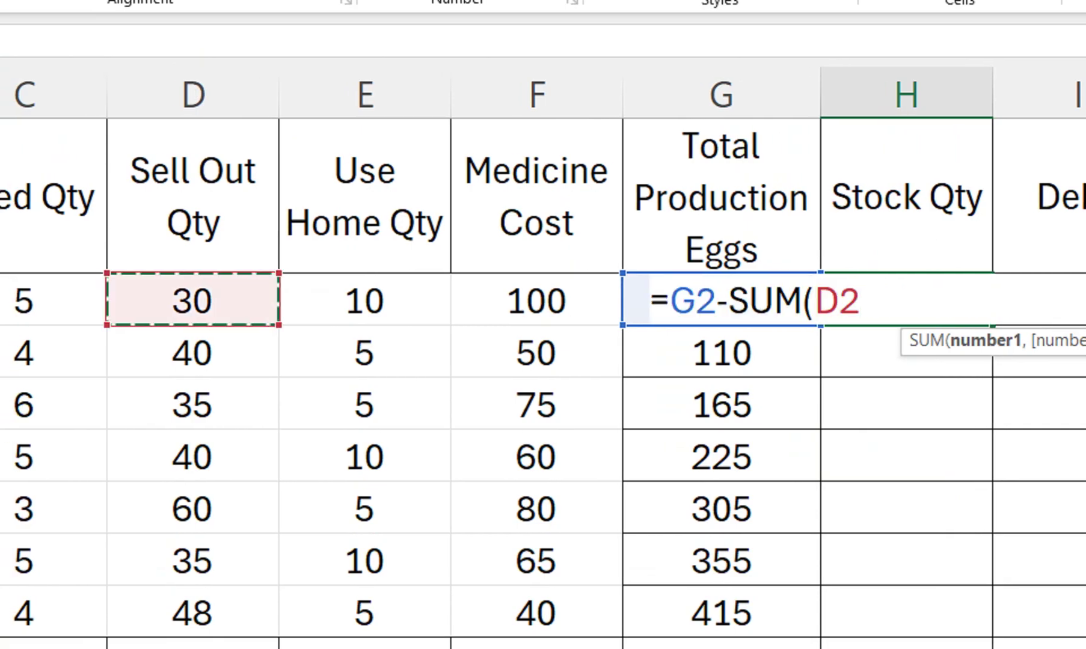
pyautogui.hotkey('shift', 'Right')
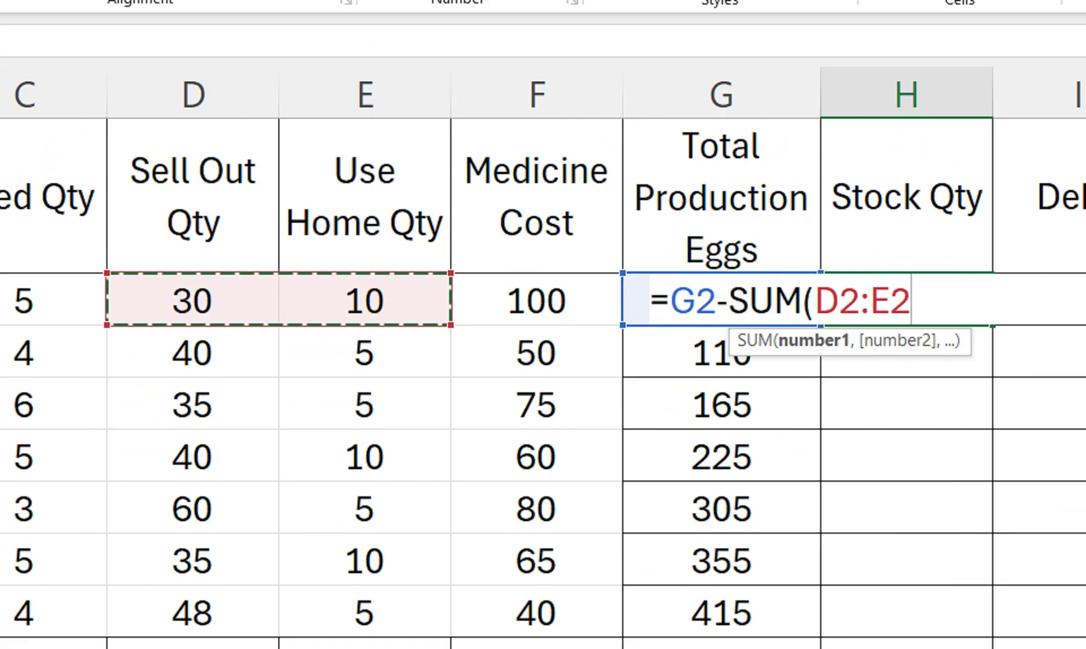
pyautogui.write(')')
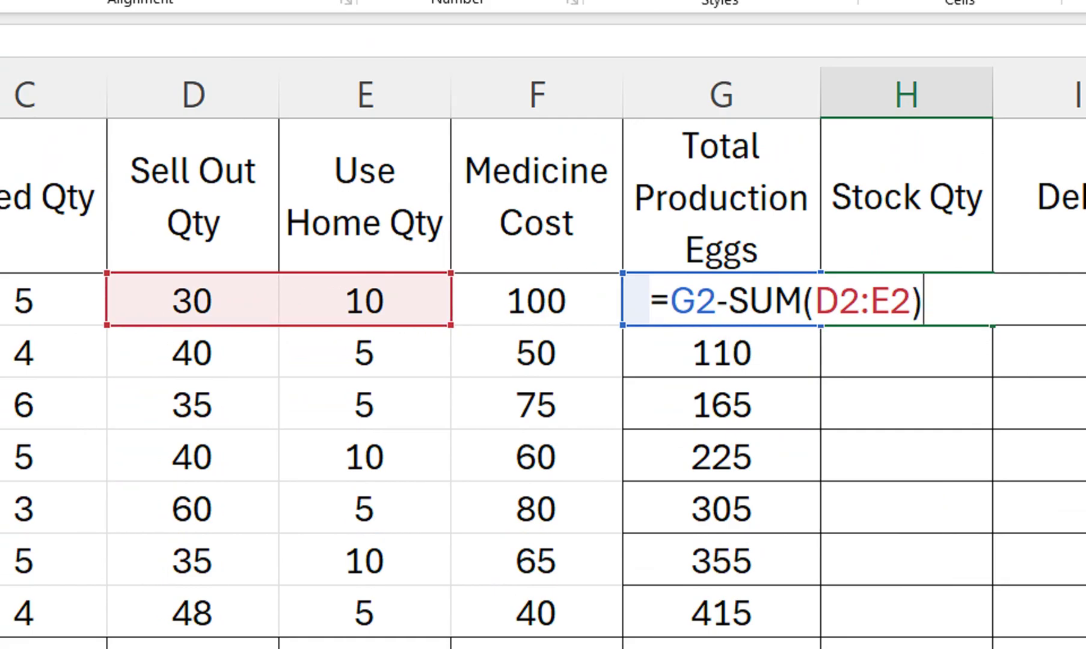
pyautogui.press('Return')
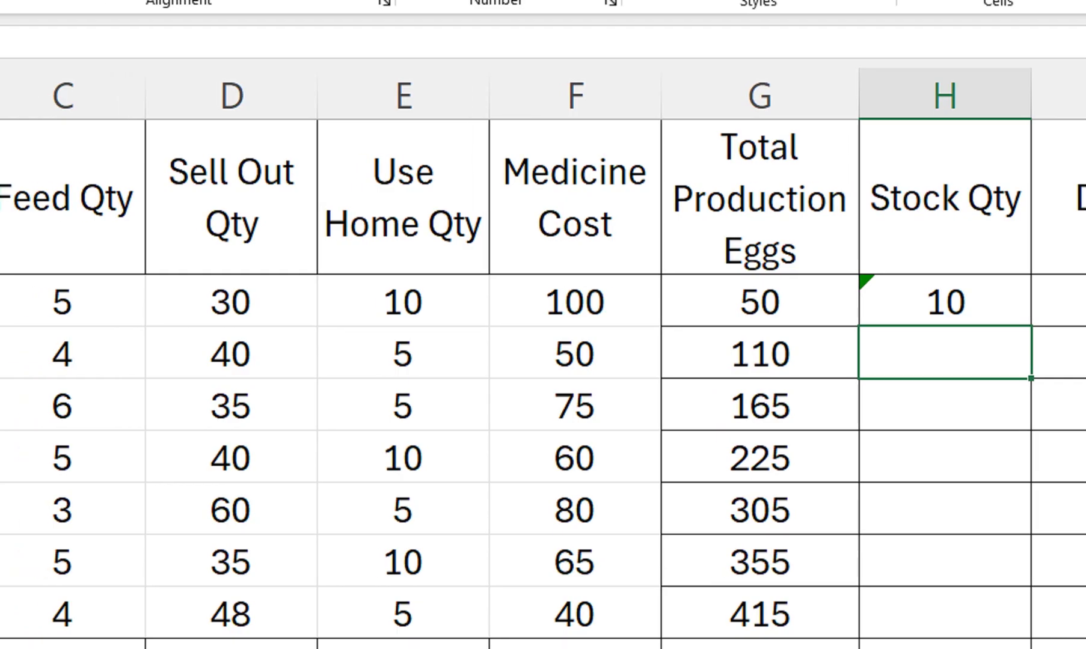
# Fill the Stock Qty formula down from H2 through H8 and dismiss the error flags on those cells
pyautogui.click(945, 302)
pyautogui.moveTo(1031, 326); pyautogui.dragTo(1030, 409)
pyautogui.moveTo(860, 429); pyautogui.dragTo(859, 637)
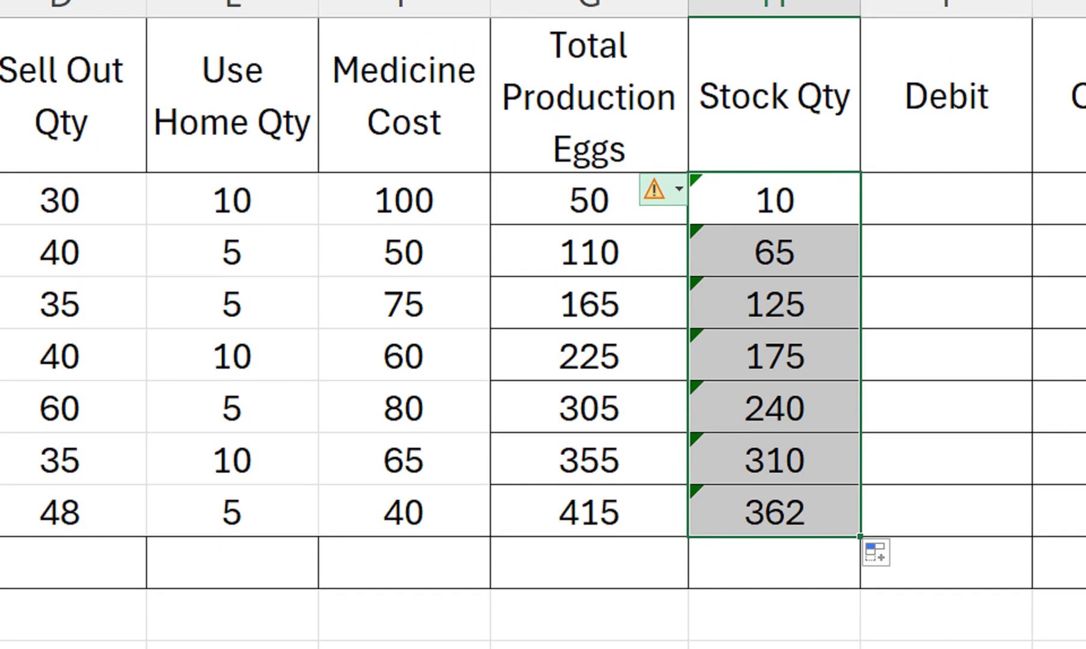
pyautogui.click(661, 189)
pyautogui.click(709, 332)
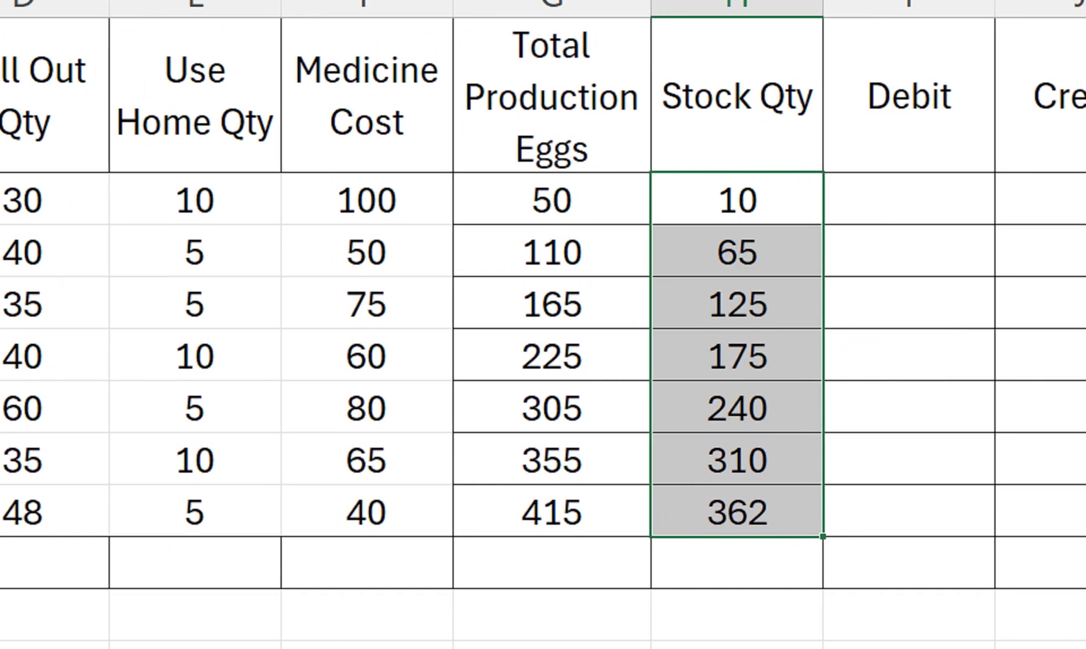
# Enter =C2*50+F2 in I2 under Debit to add the feed cost and the medicine cost
pyautogui.click(908, 252)
pyautogui.click(909, 200)
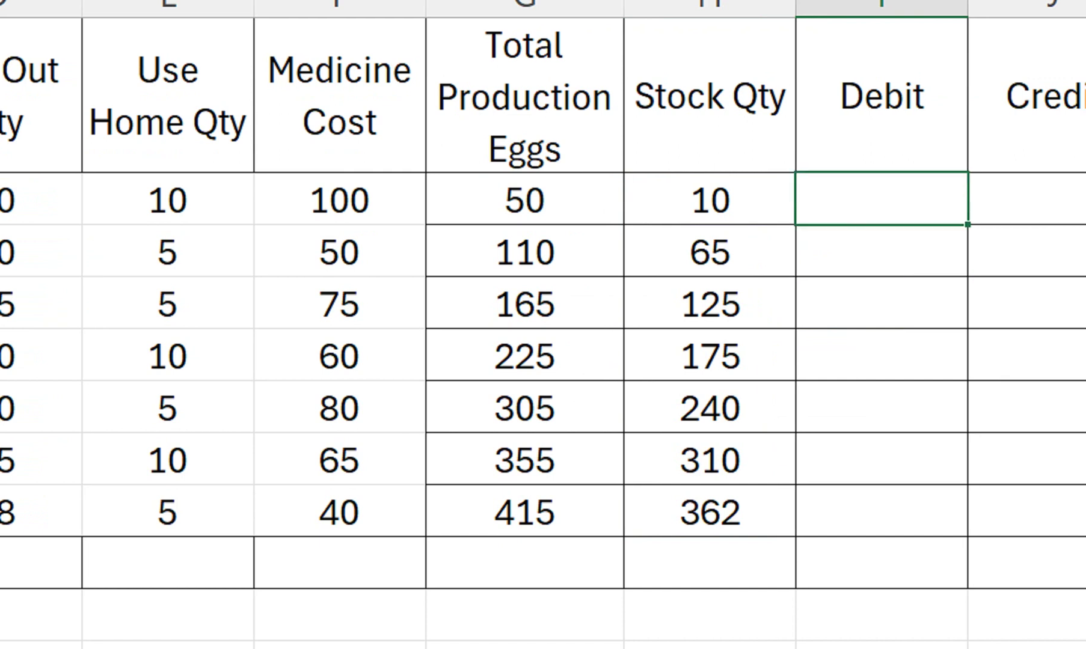
pyautogui.write('=')
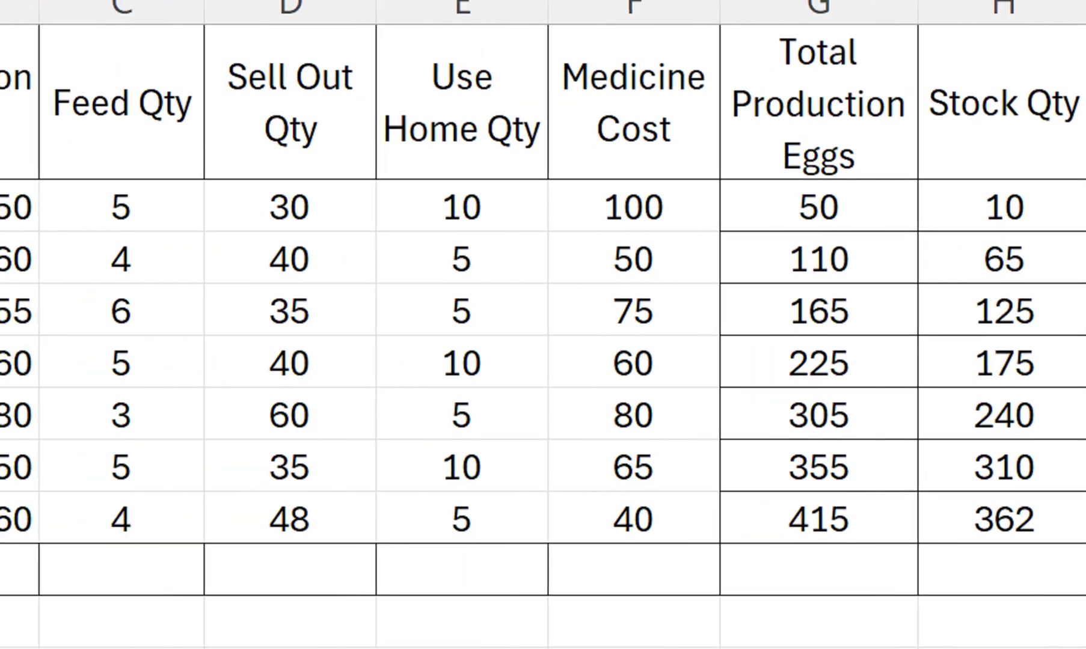
pyautogui.click(269, 207)
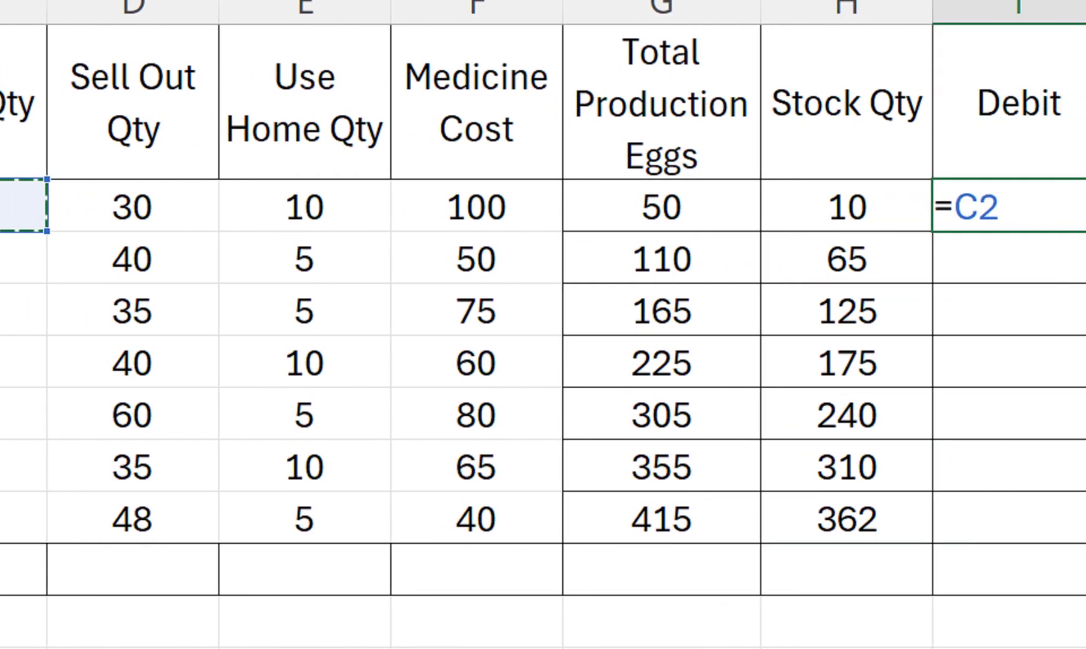
pyautogui.write('*')
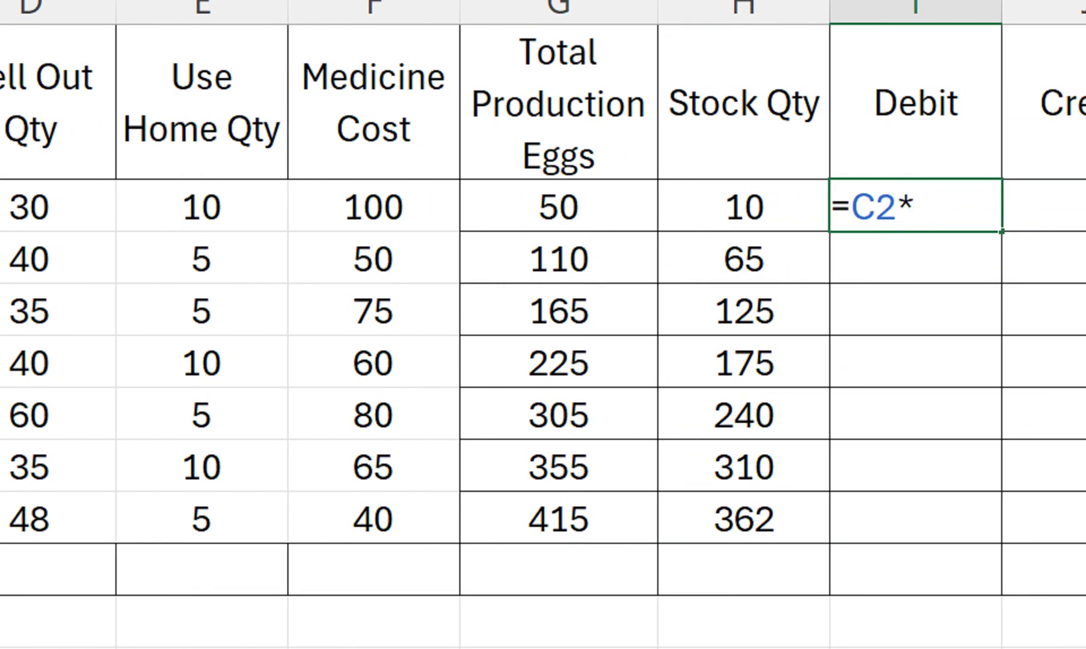
pyautogui.write('50')
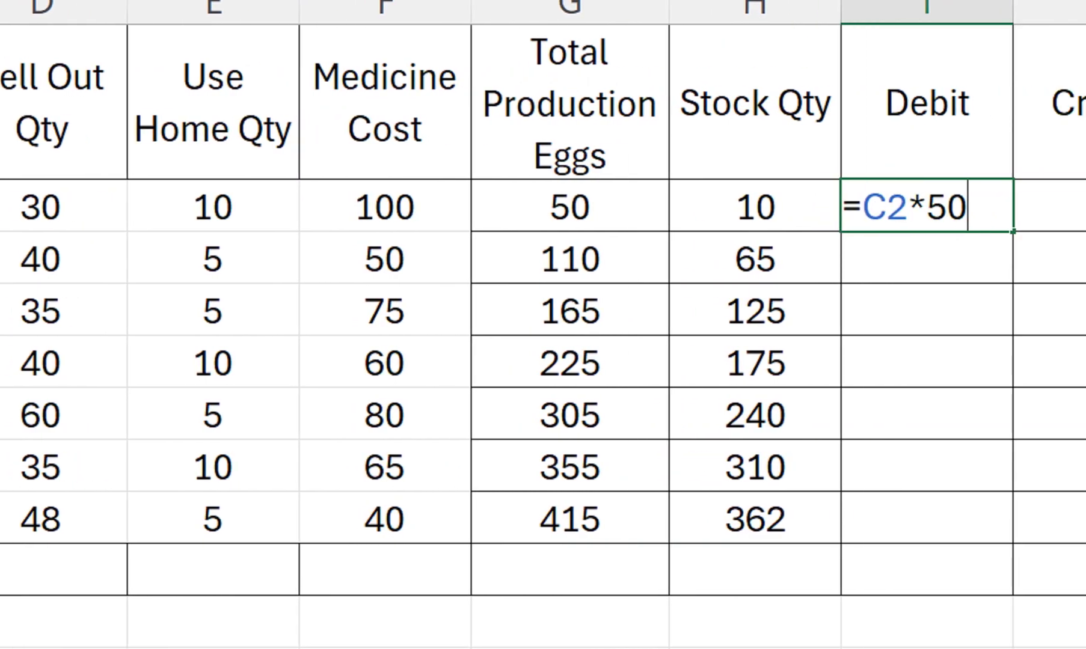
pyautogui.write('+')
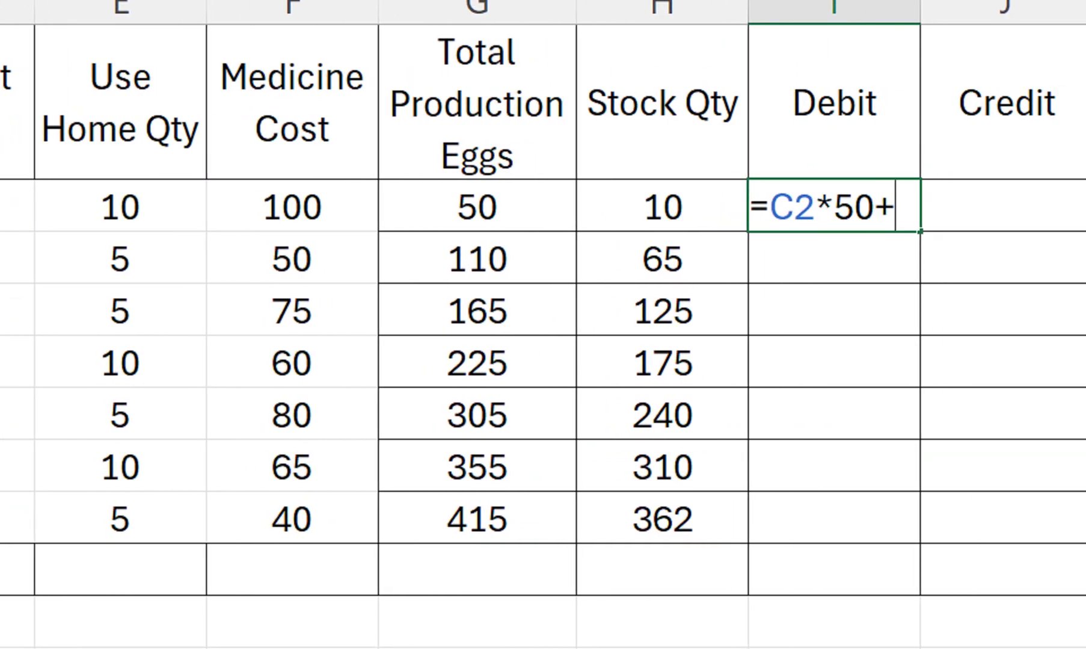
pyautogui.click(292, 215)
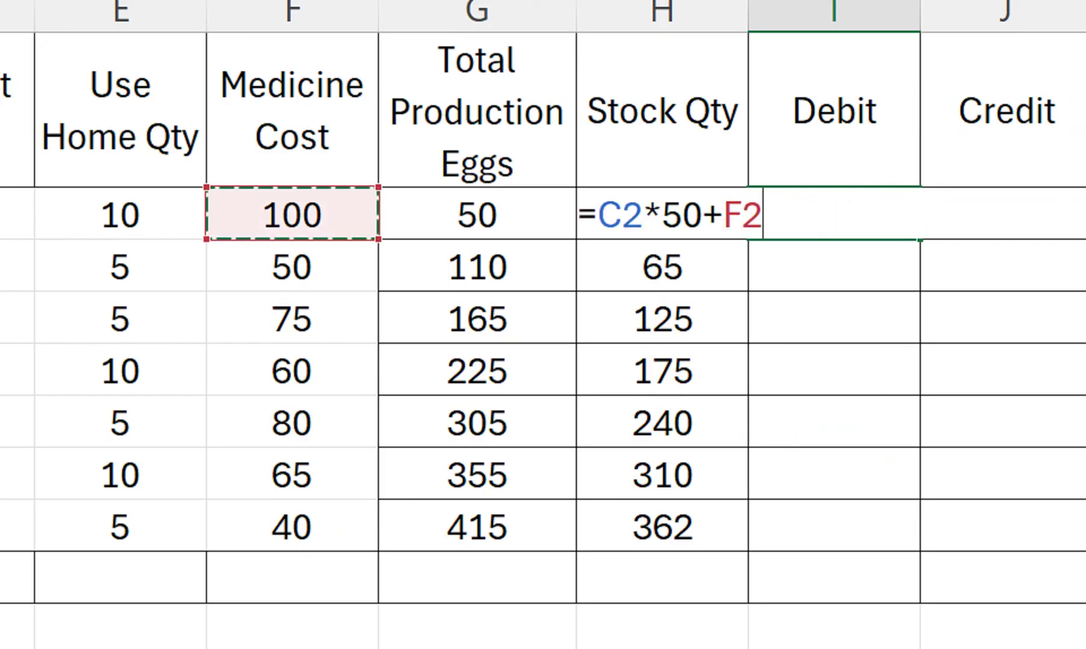
pyautogui.press('Return')
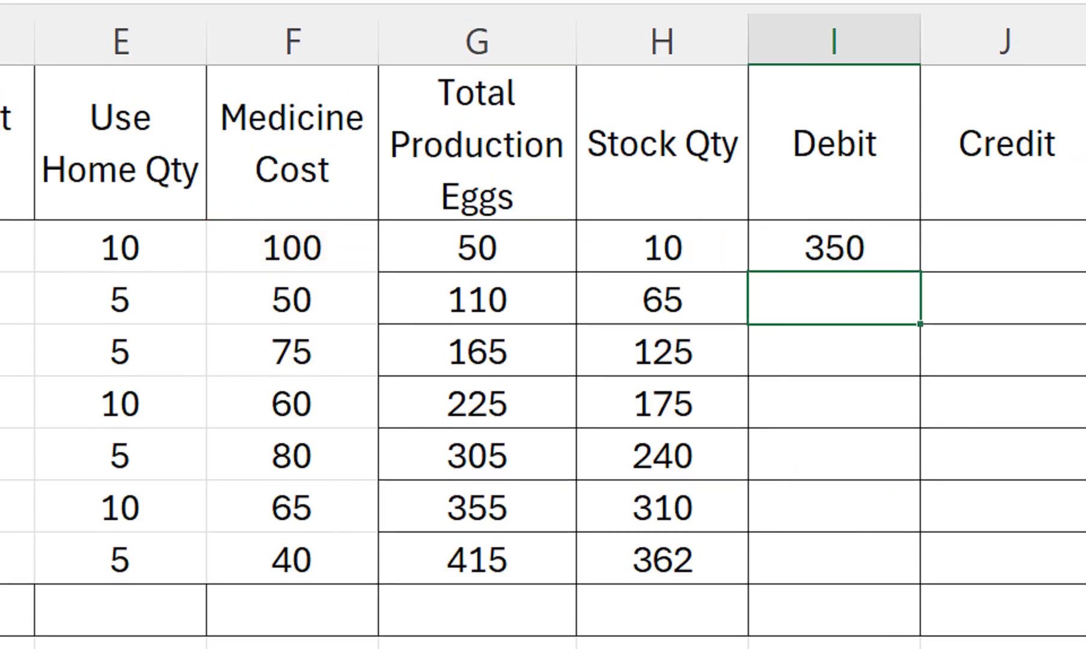
# Fill the Debit formula down from I2 through I8
pyautogui.click(834, 248)
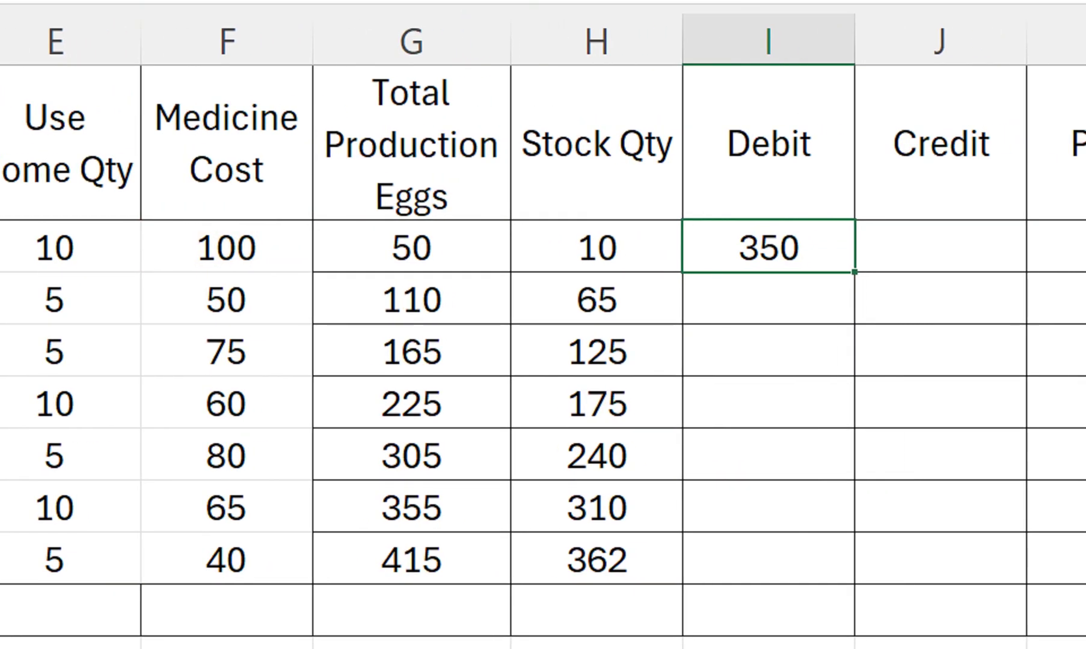
pyautogui.moveTo(920, 272); pyautogui.dragTo(920, 518)
pyautogui.moveTo(854, 511); pyautogui.dragTo(853, 562)
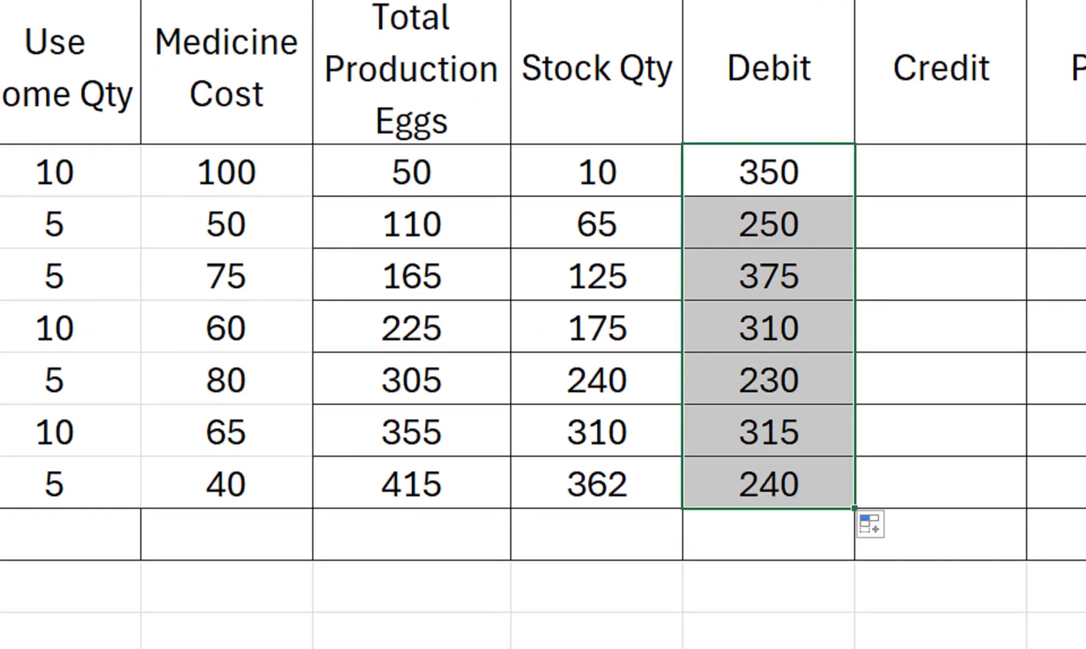
# Insert a new column before Total Production Eggs and give it the header "Selling Price Per Egg"
pyautogui.click(940, 172)
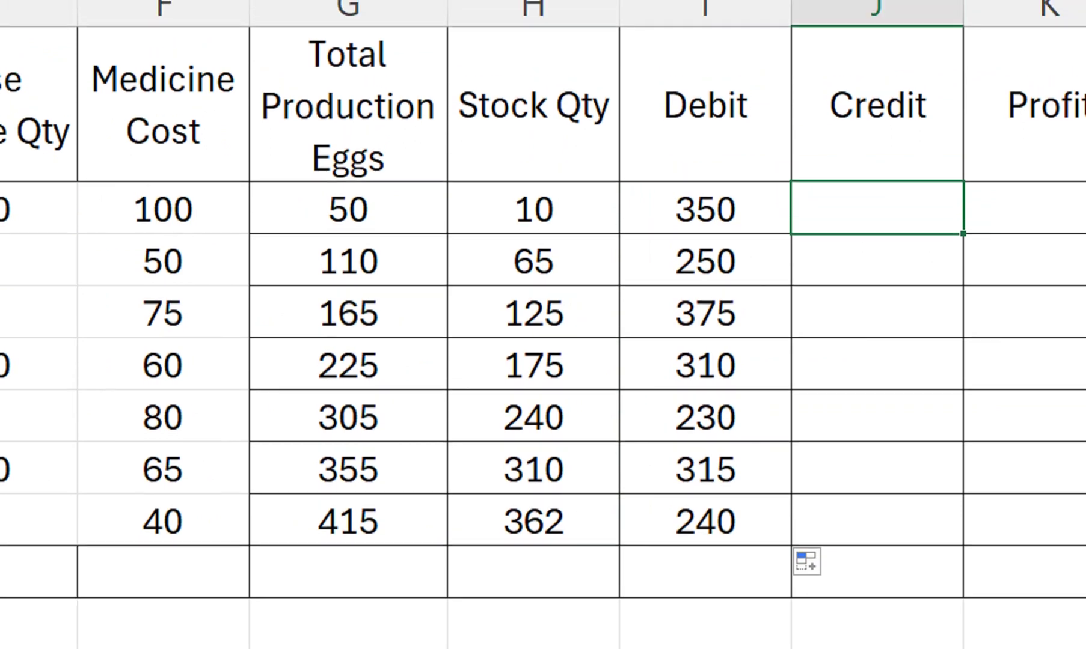
pyautogui.rightClick(346, 134)
pyautogui.click(419, 426)
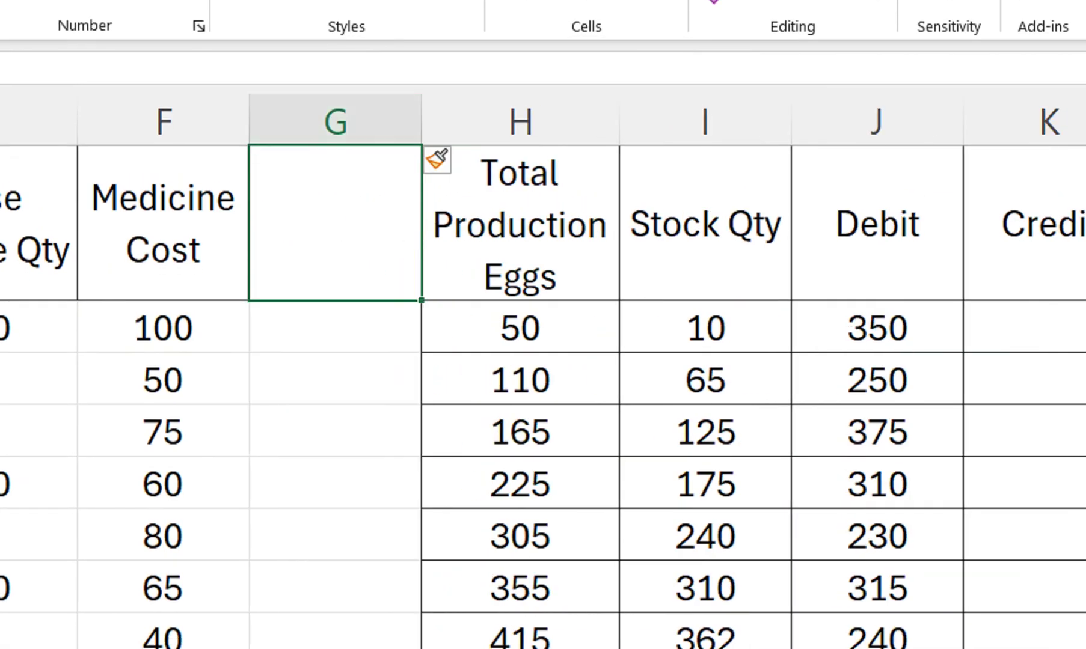
pyautogui.write('Selling')
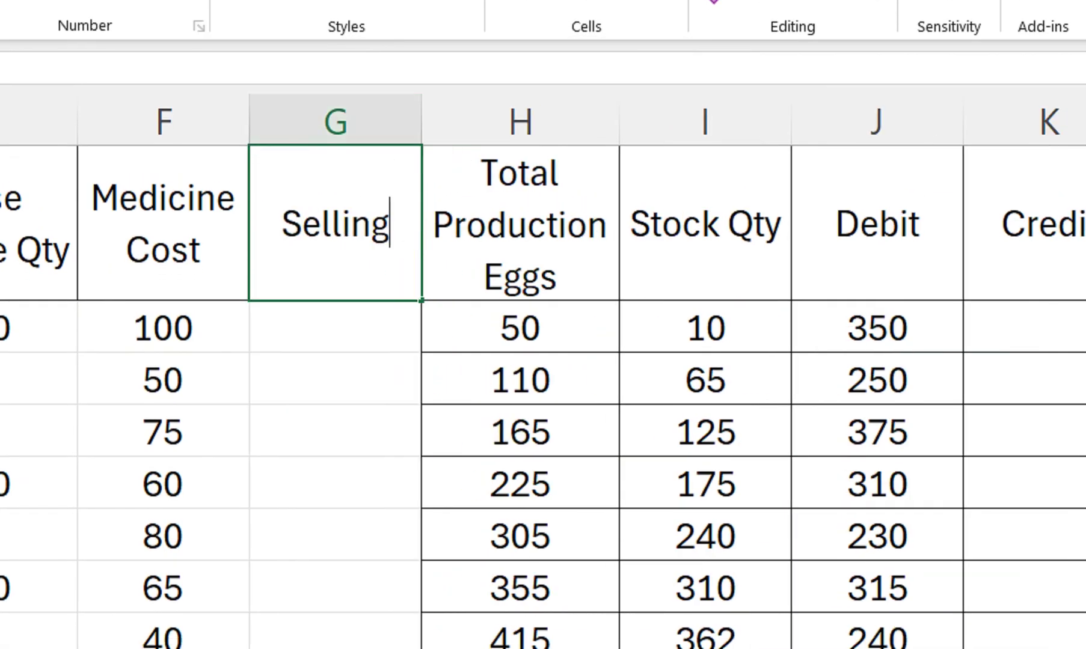
pyautogui.write(' Price Per Egg')
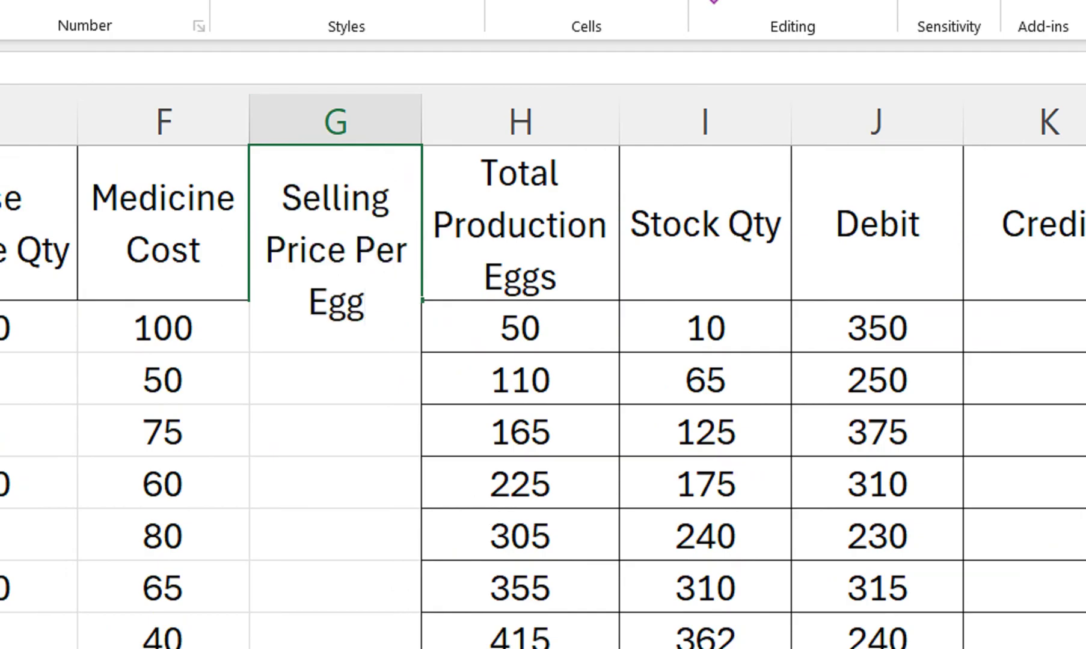
pyautogui.press('Return')
# Enter a selling price of 10 in G2 and fill it down through G8
pyautogui.write('10')
pyautogui.press('Return')
pyautogui.press('Up')
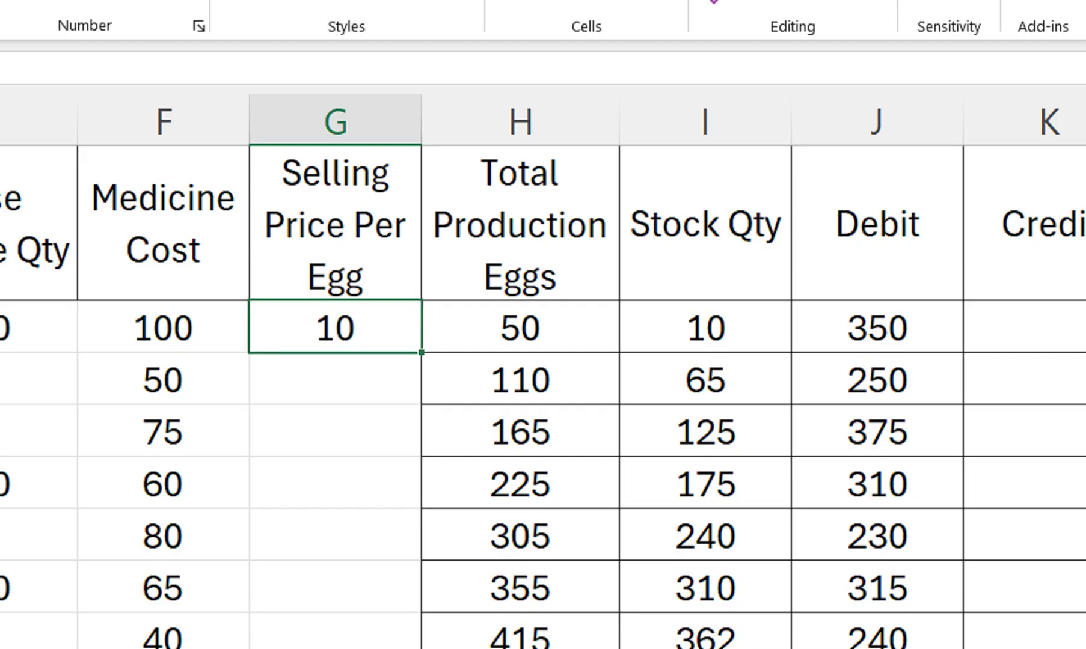
pyautogui.hotkey('shift', 'Down')
pyautogui.hotkey('shift', 'Down')
pyautogui.hotkey('shift', 'Down')
pyautogui.hotkey('shift', 'Down')
pyautogui.hotkey('shift', 'Down')
pyautogui.hotkey('shift', 'Down')
pyautogui.hotkey('ctrl', 'd')
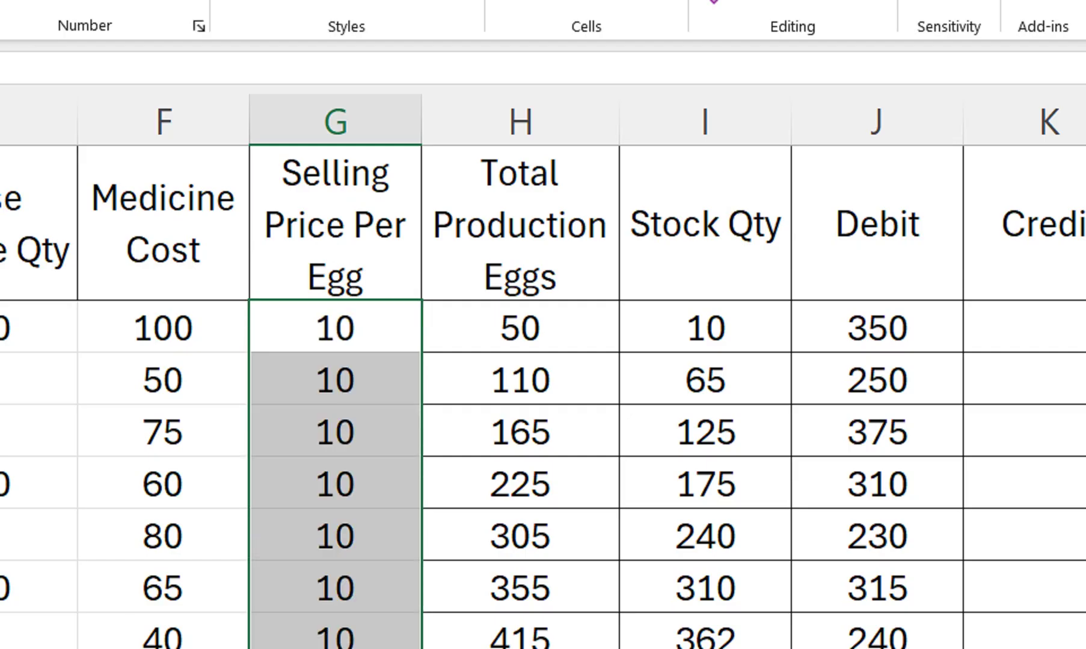
# Enter =D2*G2 in K2 under Credit and fill the formula down through K8
pyautogui.click(1049, 328)
pyautogui.write('=')
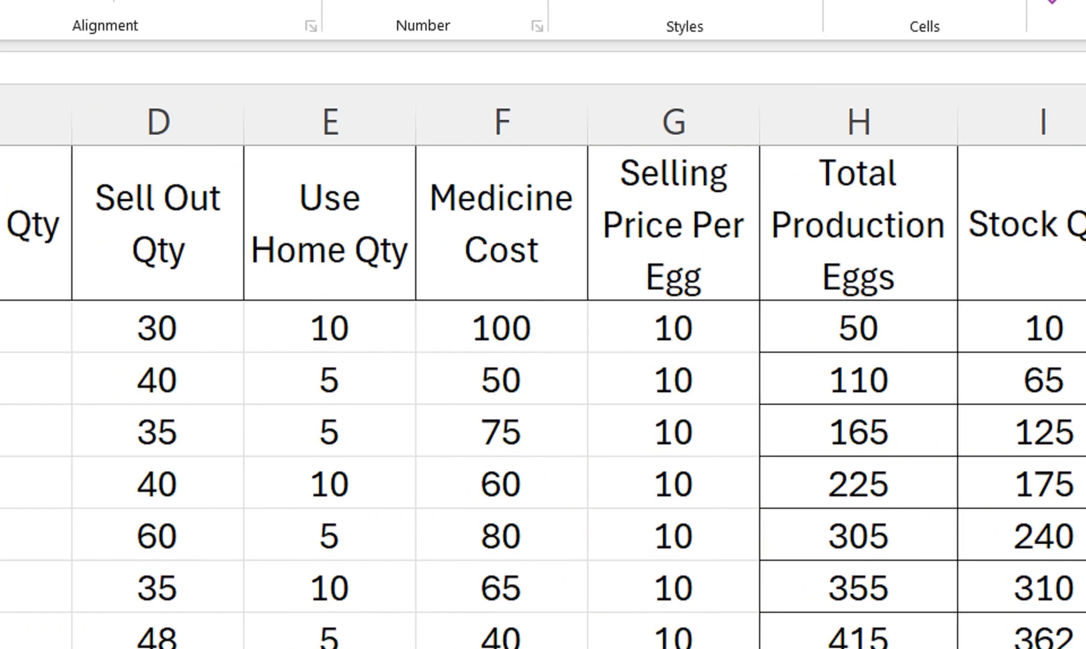
pyautogui.click(215, 329)
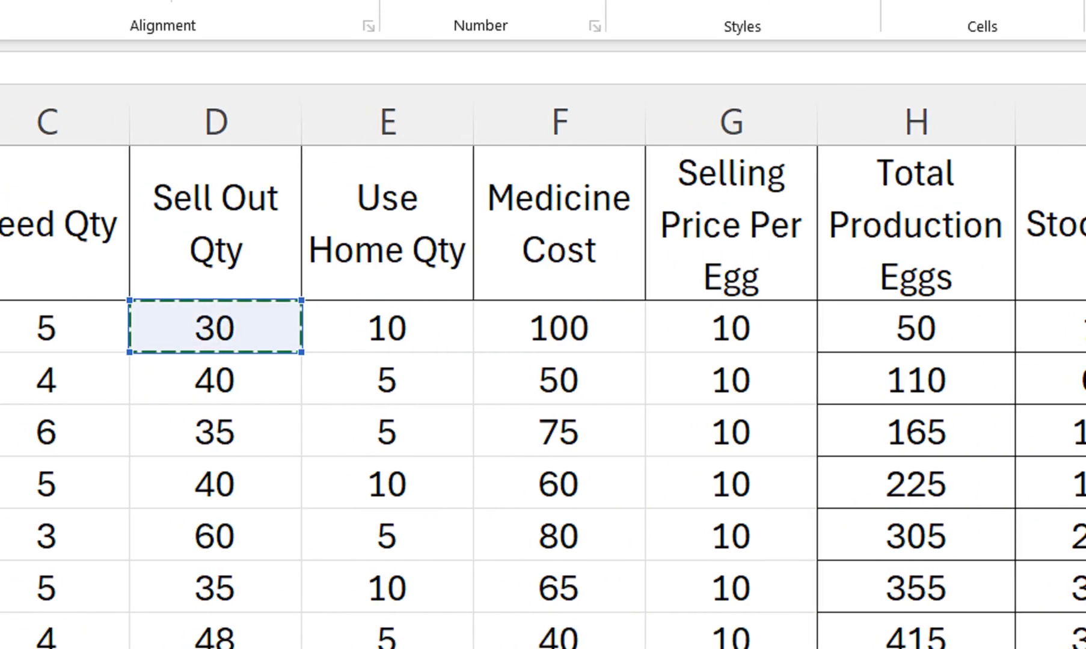
pyautogui.write('*')
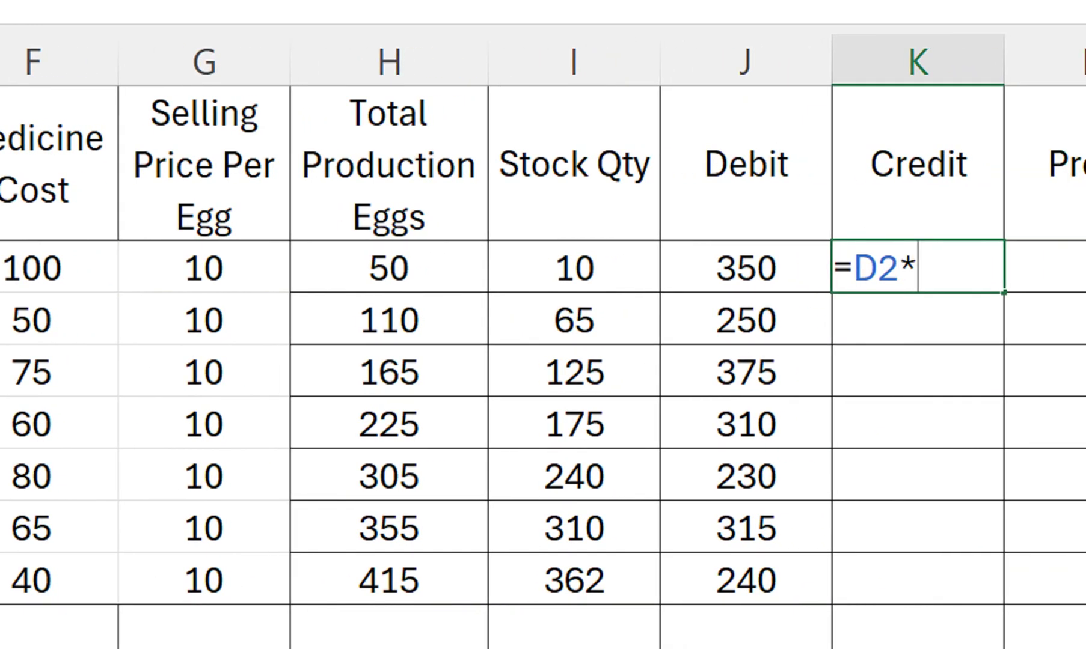
pyautogui.click(205, 268)
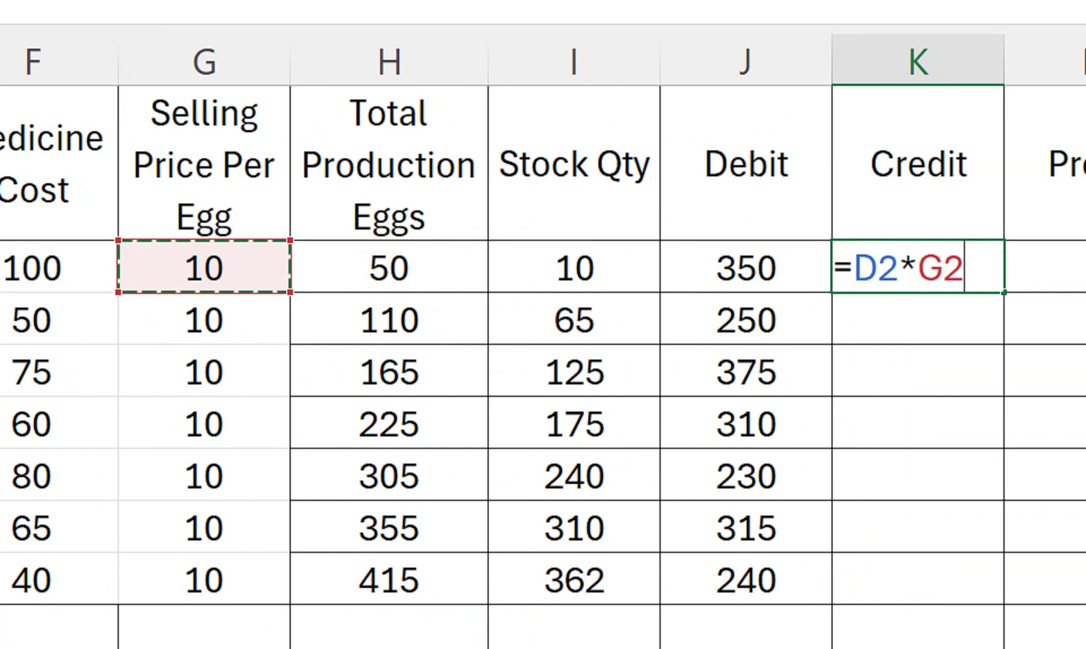
pyautogui.press('Return')
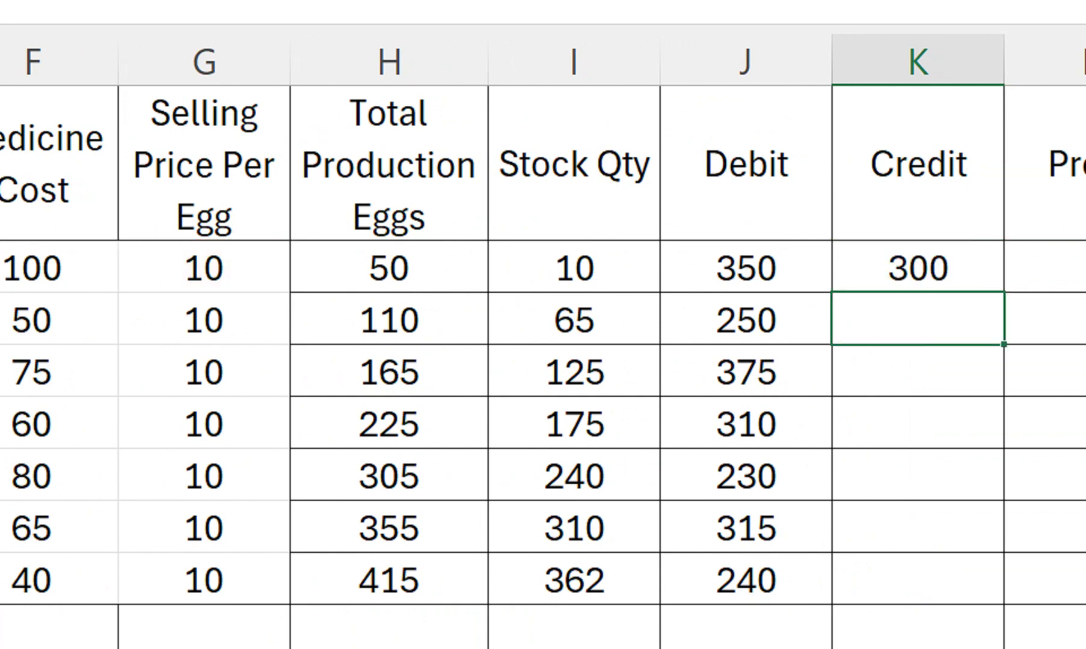
pyautogui.click(918, 268)
pyautogui.moveTo(877, 268); pyautogui.dragTo(877, 580)
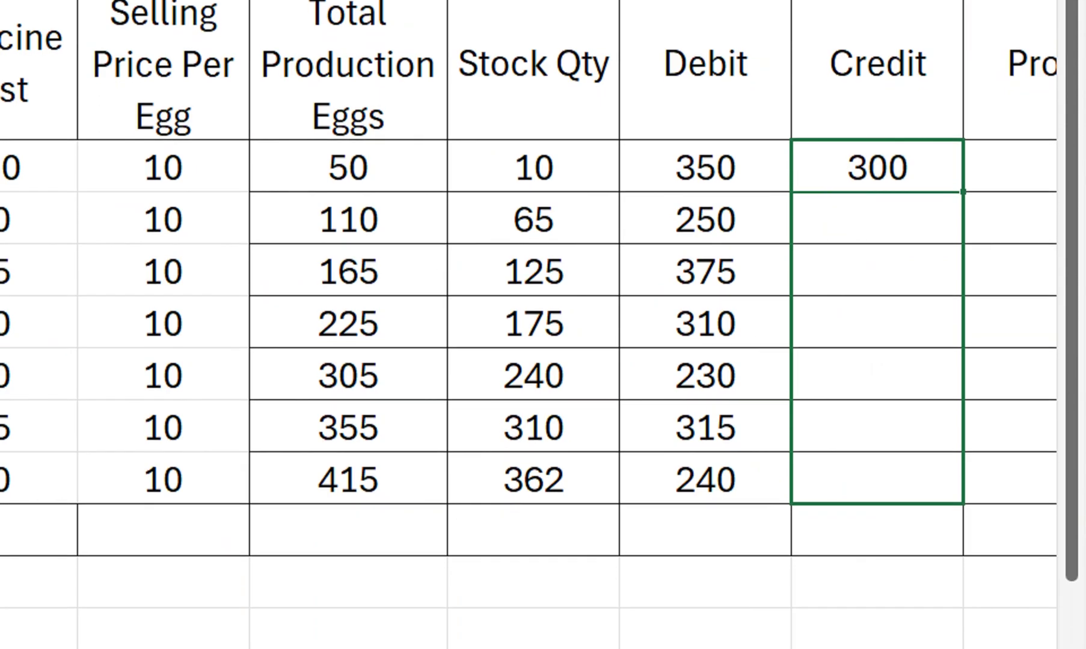
# Fill the Credit formula down from K2 through K8
pyautogui.moveTo(963, 484); pyautogui.dragTo(963, 493)
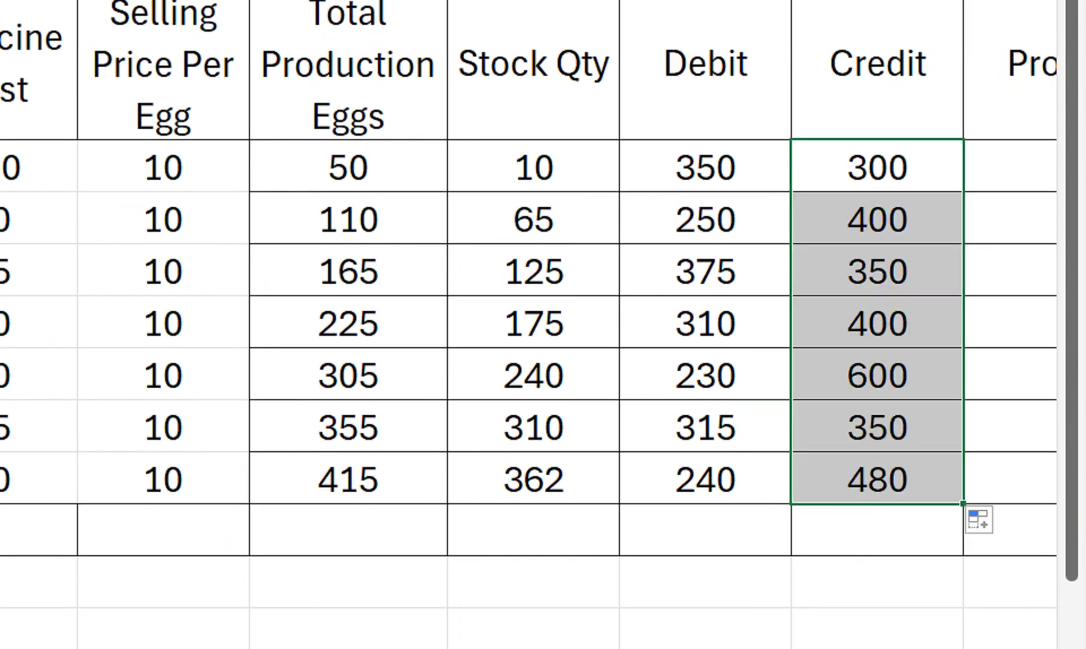
pyautogui.click(876, 271)
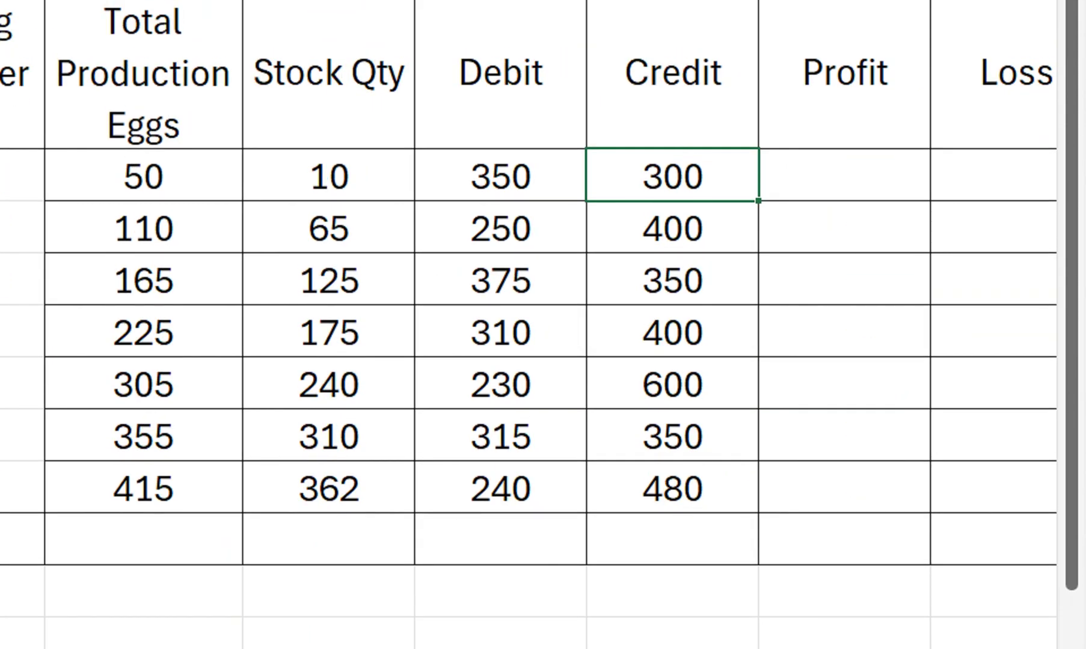
pyautogui.write('=')
pyautogui.press('BackSpace')
pyautogui.press('Return')
pyautogui.hotkey('ctrl', 'z')
# Enter =K2-J2 in L2 under Profit and fill the formula down through L8
pyautogui.press('Right')
pyautogui.write('=')
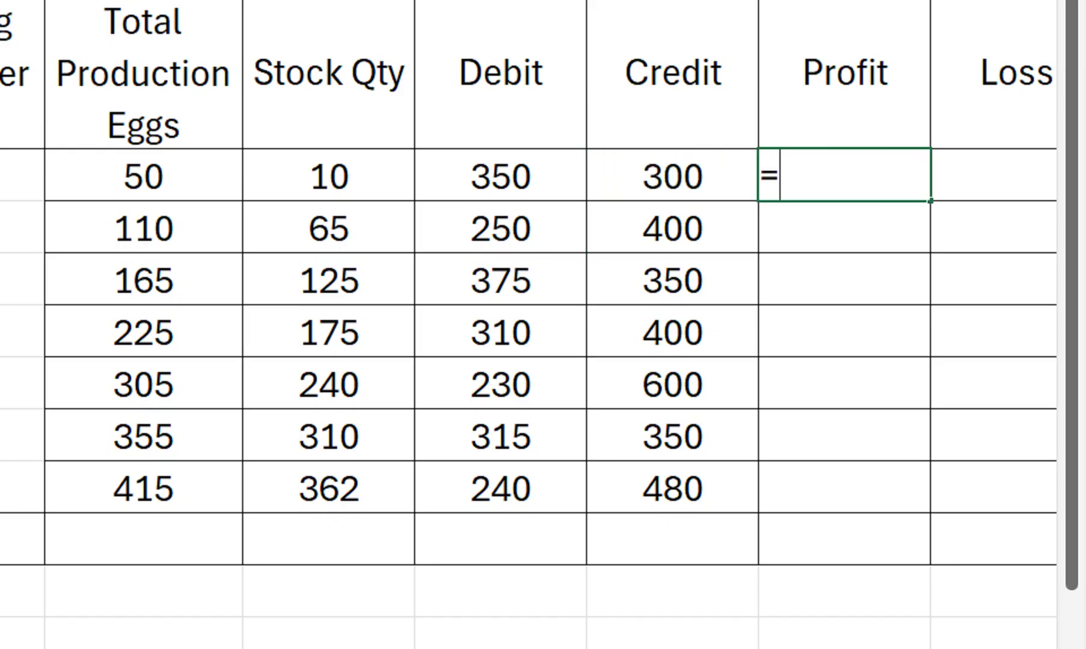
pyautogui.press('Left')
pyautogui.press('Left')
pyautogui.press('Right')
pyautogui.write('-')
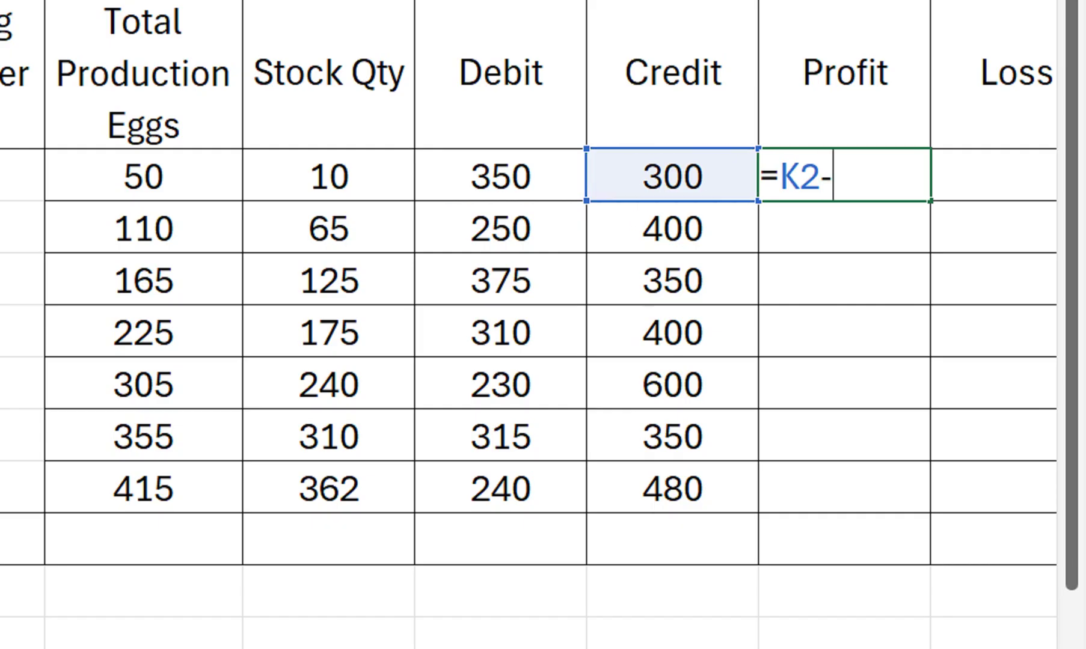
pyautogui.press('Left')
pyautogui.press('Left')
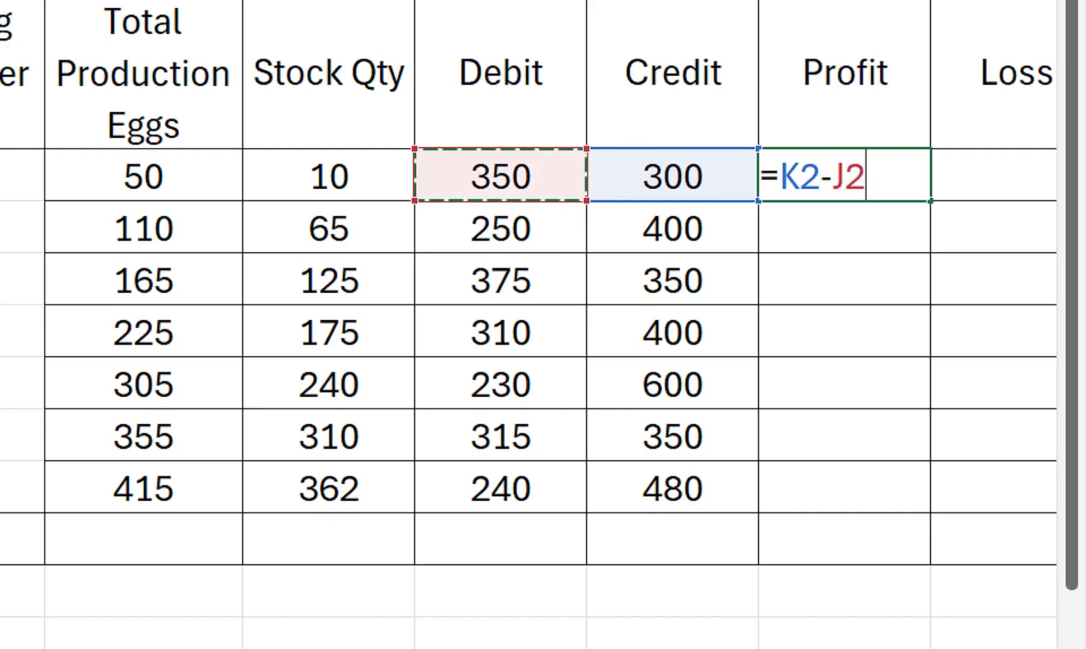
pyautogui.press('Return')
pyautogui.press('Up')
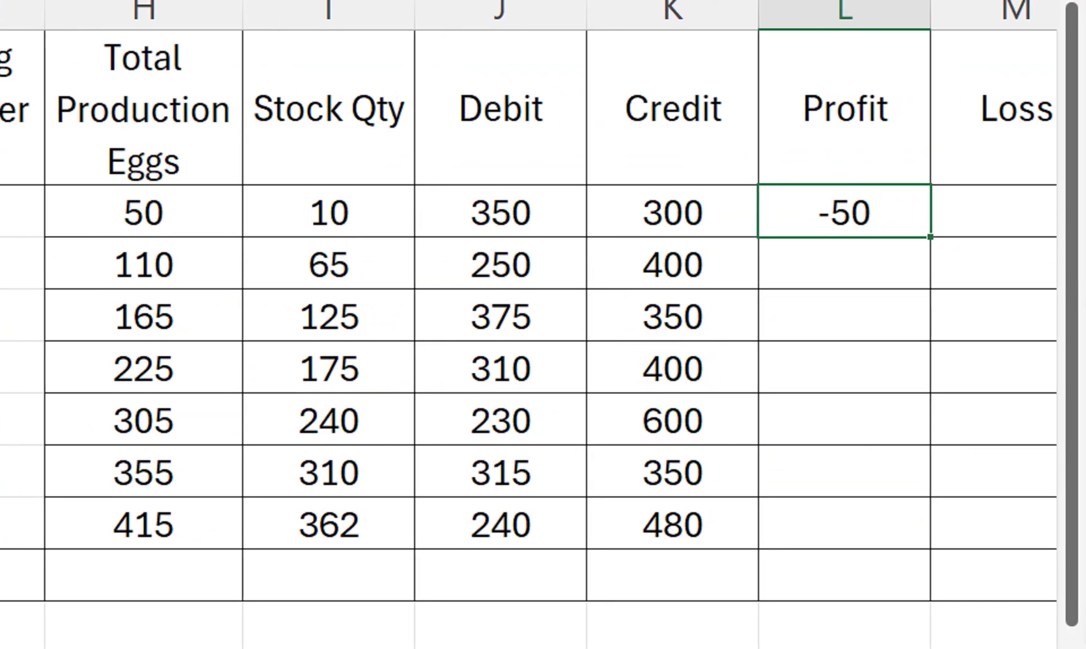
pyautogui.moveTo(930, 237); pyautogui.dragTo(844, 524)
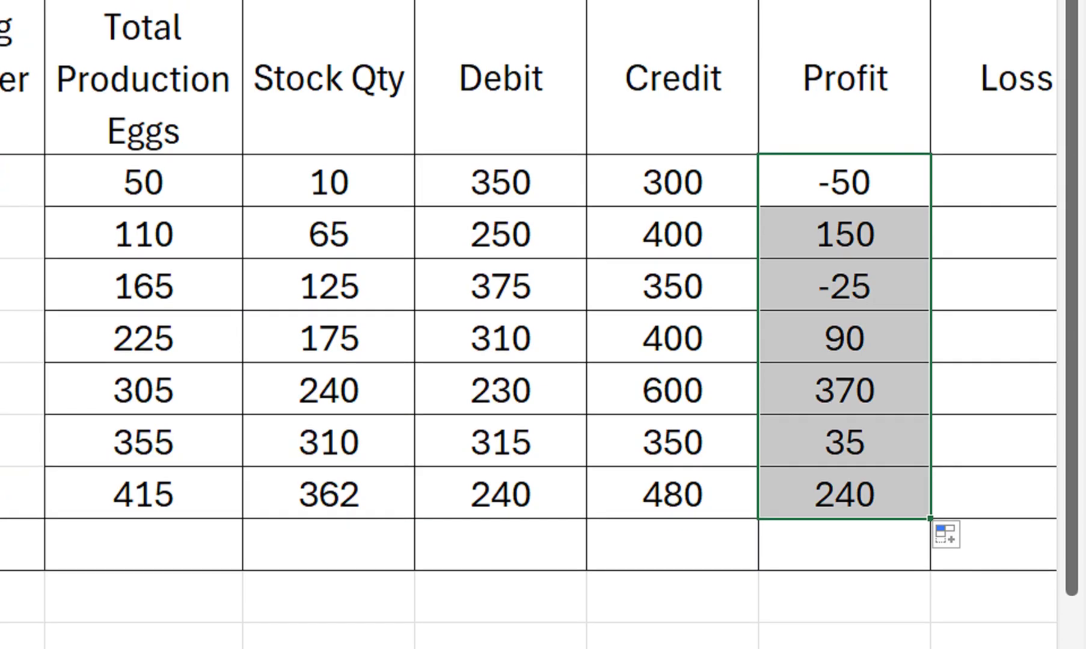
pyautogui.click(993, 182)
pyautogui.write('=i')
pyautogui.press('Tab')
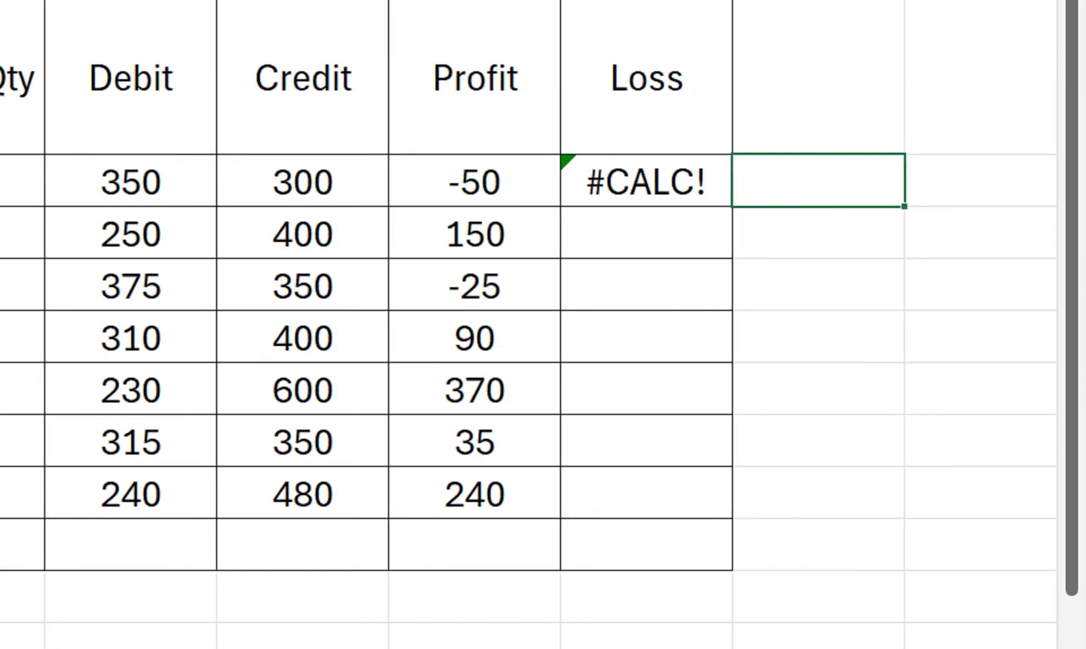
# Enter =IF(L2<0,ABS(L2),0) in M2 under Loss
pyautogui.press('Left')
pyautogui.write('=if')
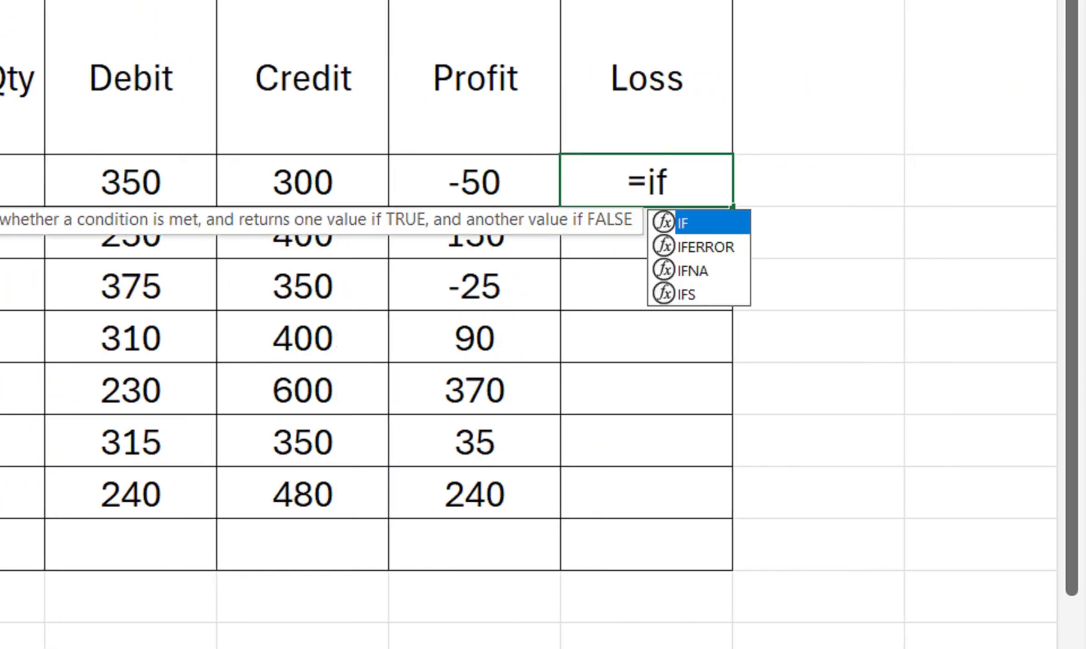
pyautogui.press('Tab')
pyautogui.press('Left')
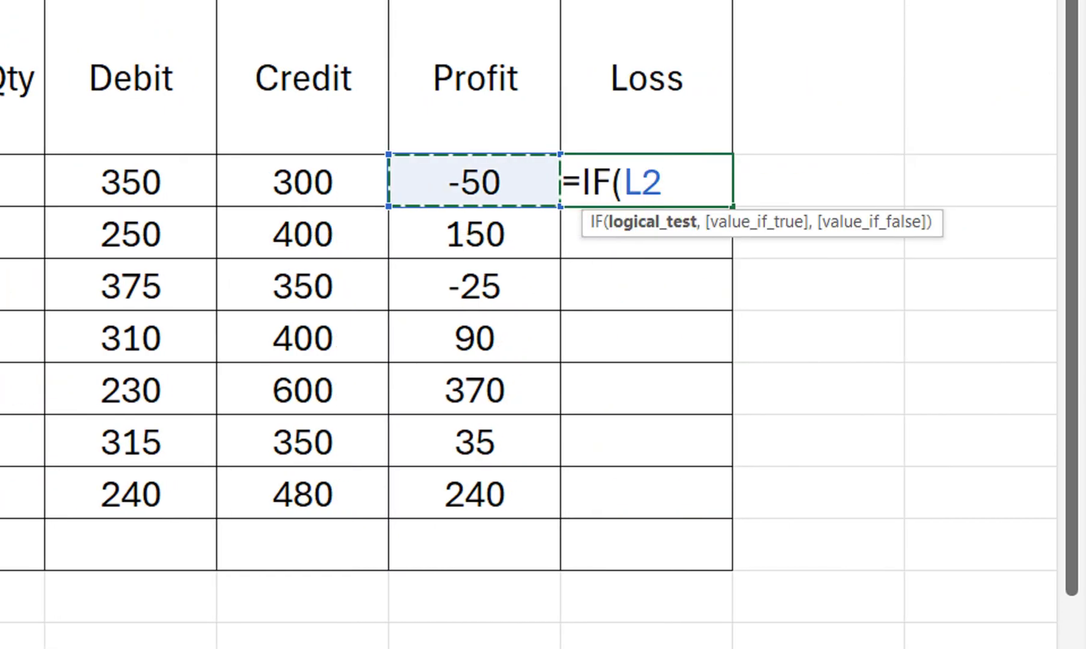
pyautogui.write('<')
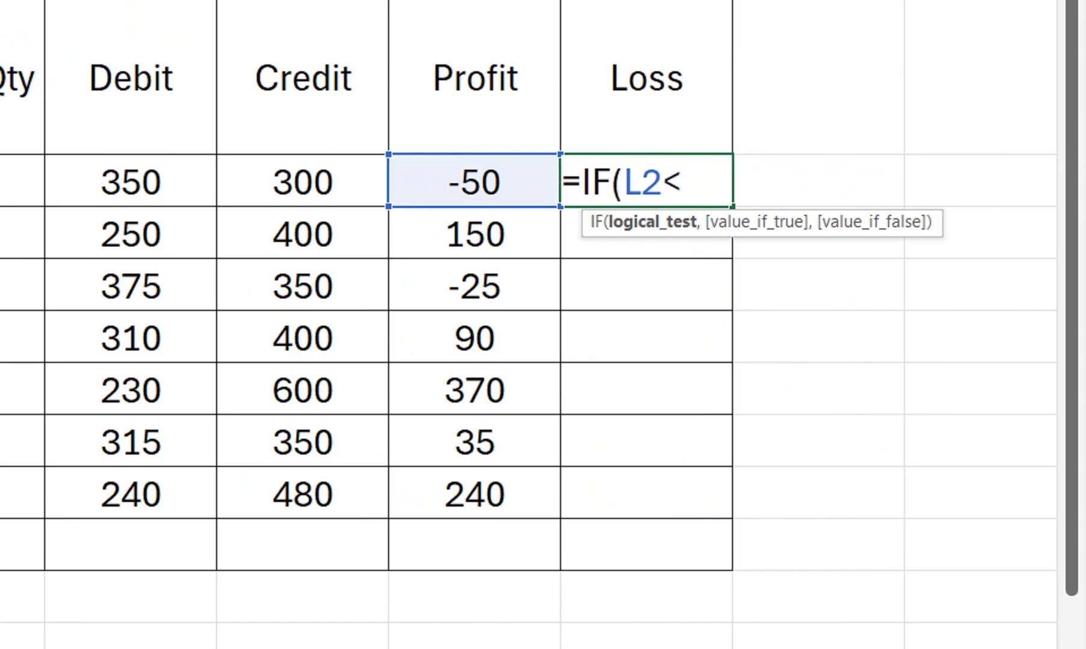
pyautogui.write('0,abs')
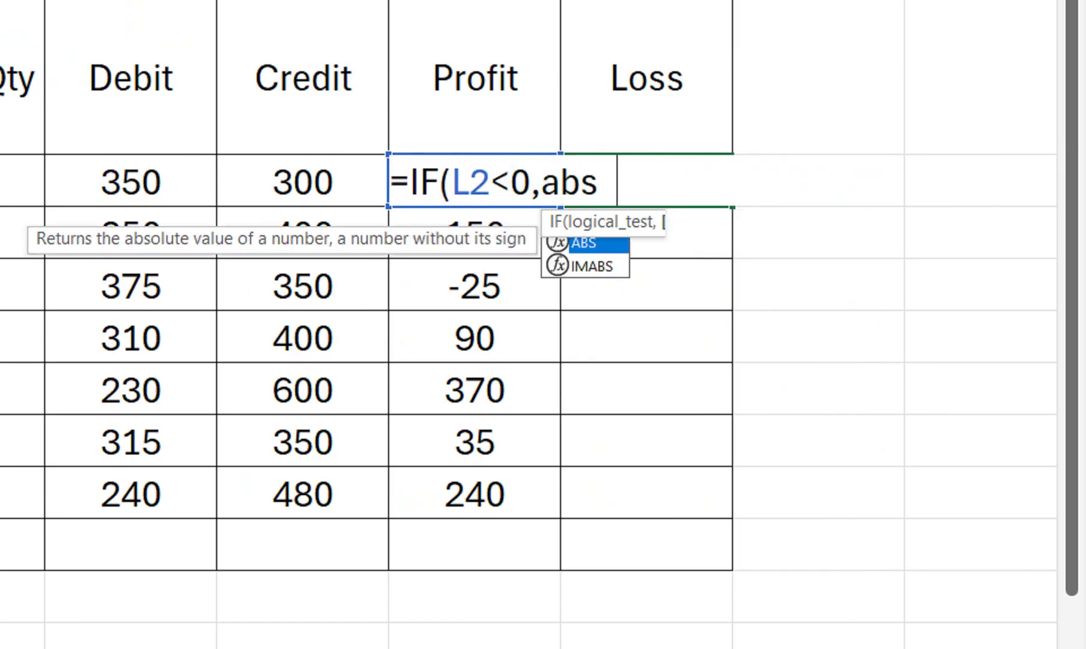
pyautogui.press('Tab')
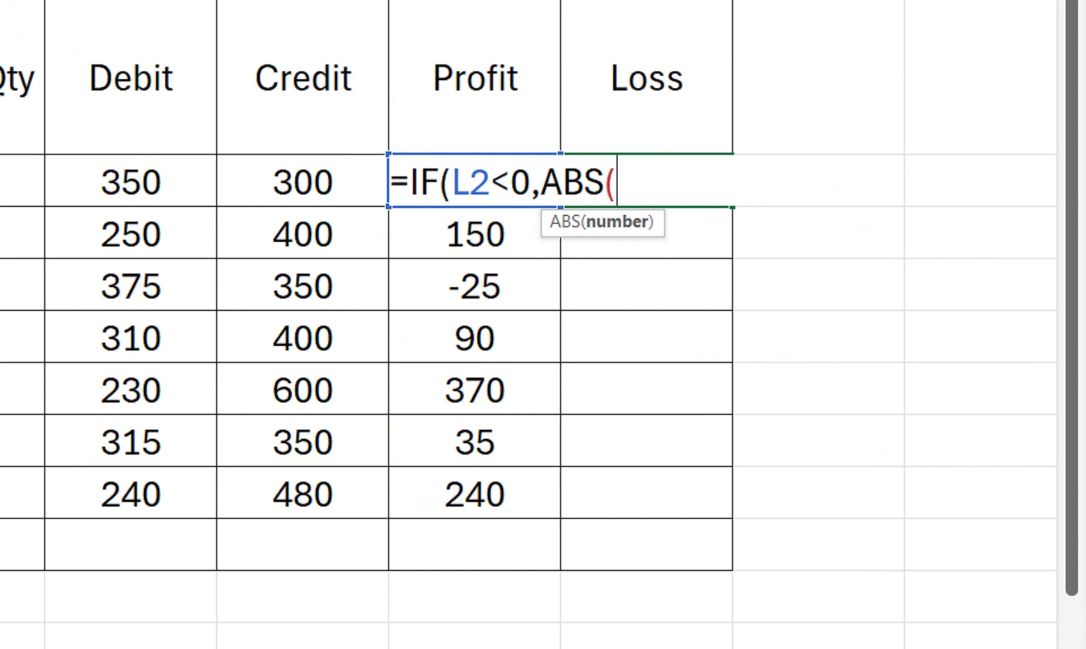
pyautogui.press('Left')
pyautogui.write('(')
pyautogui.press('BackSpace')
pyautogui.write(')')
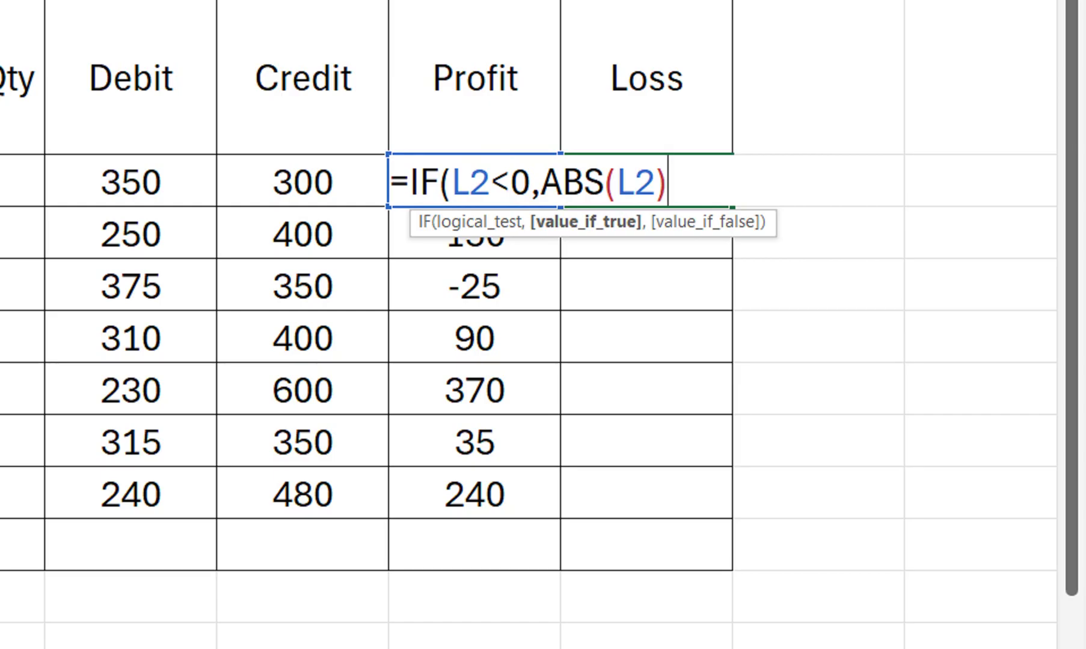
pyautogui.write(',0')
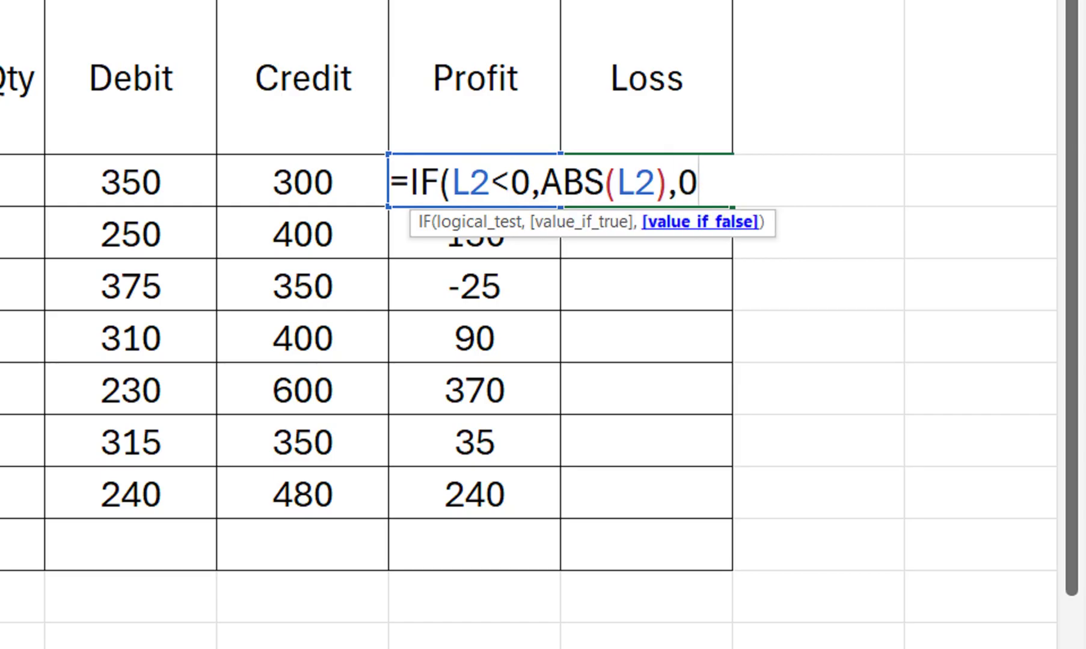
pyautogui.write(')')
pyautogui.press('Return')
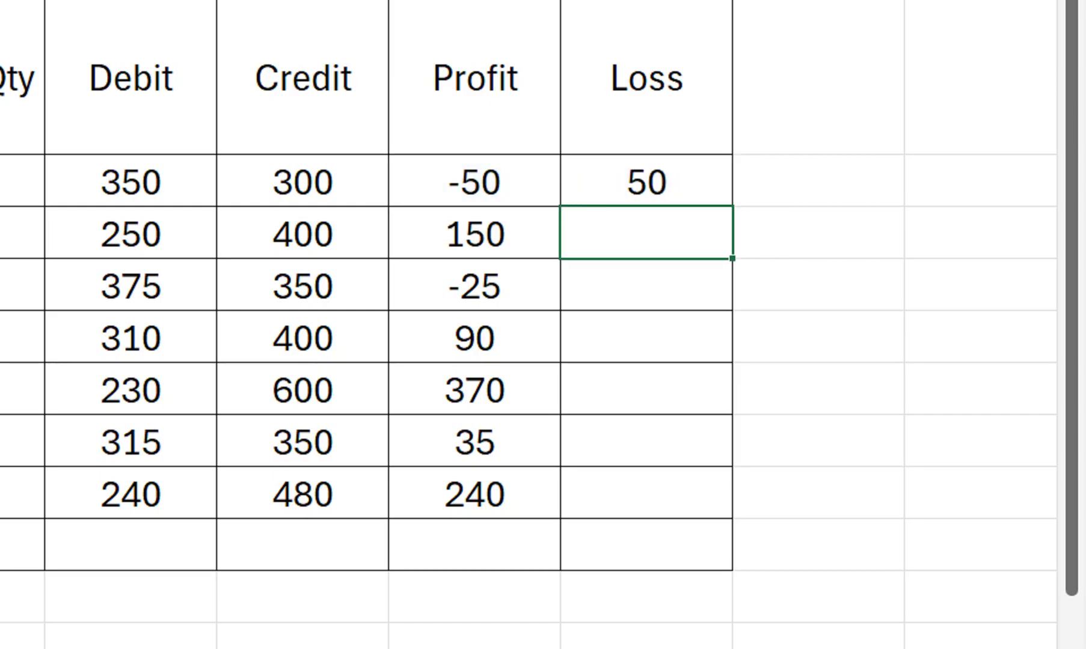
# Fill the Loss formula down from M2 through M8
pyautogui.click(646, 182)
pyautogui.moveTo(732, 206); pyautogui.dragTo(732, 500)
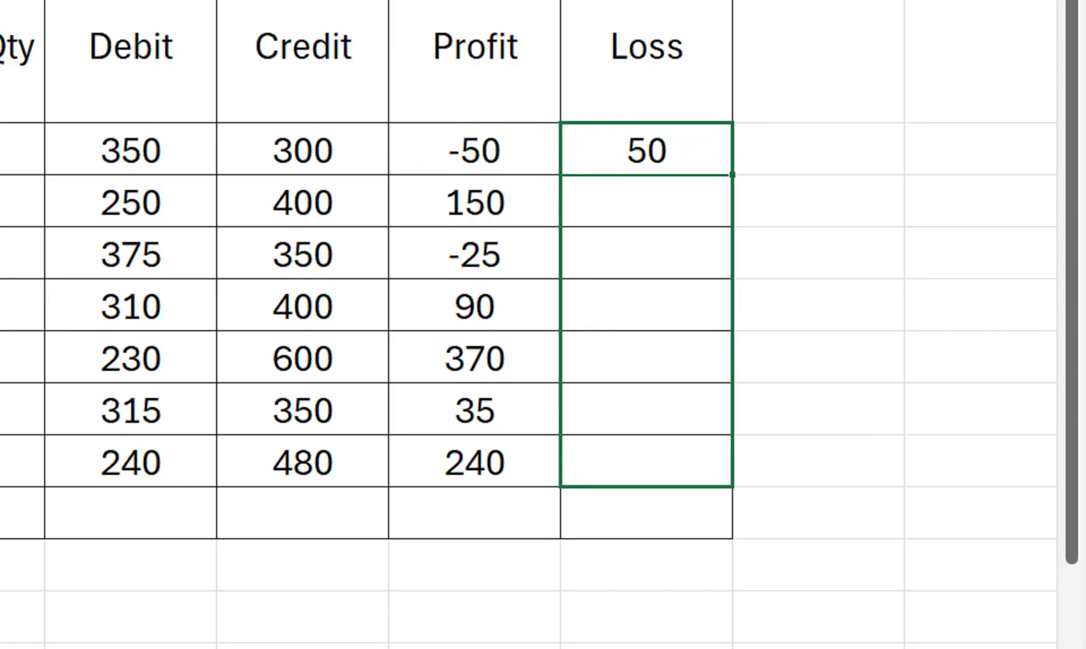
pyautogui.hotkey('ctrl', 'd')
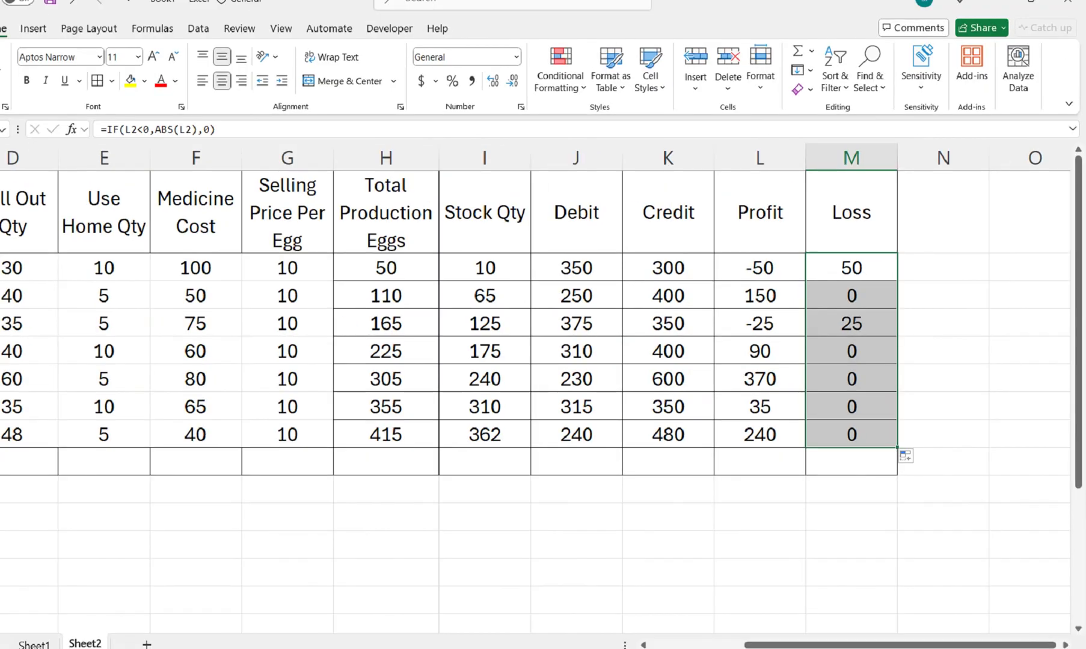
pyautogui.click(646, 398)
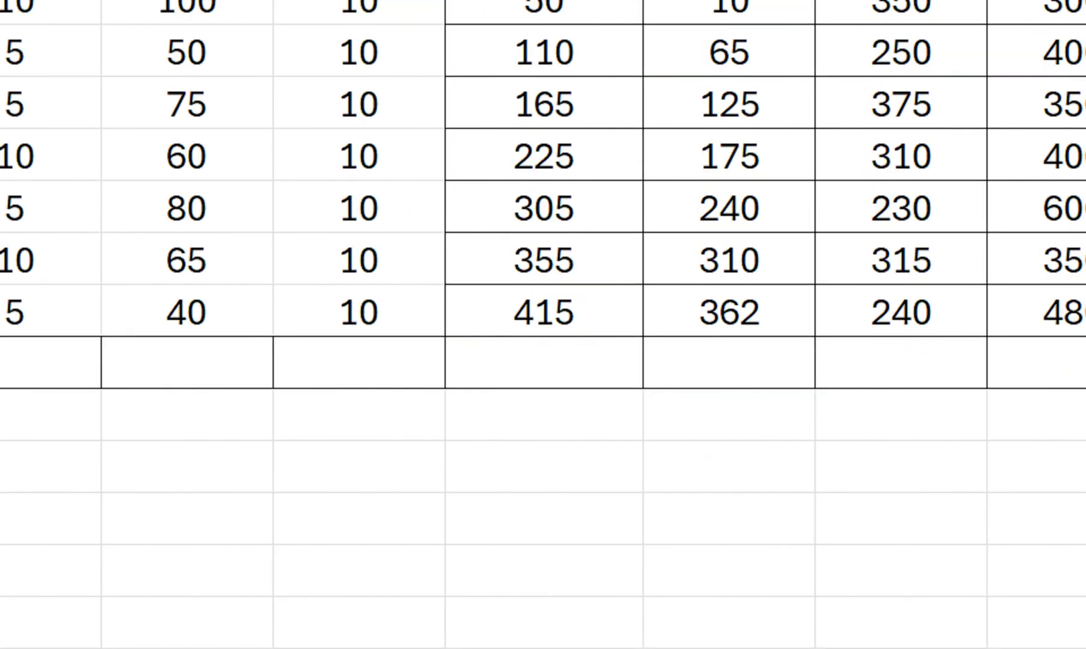
pyautogui.click(544, 313)
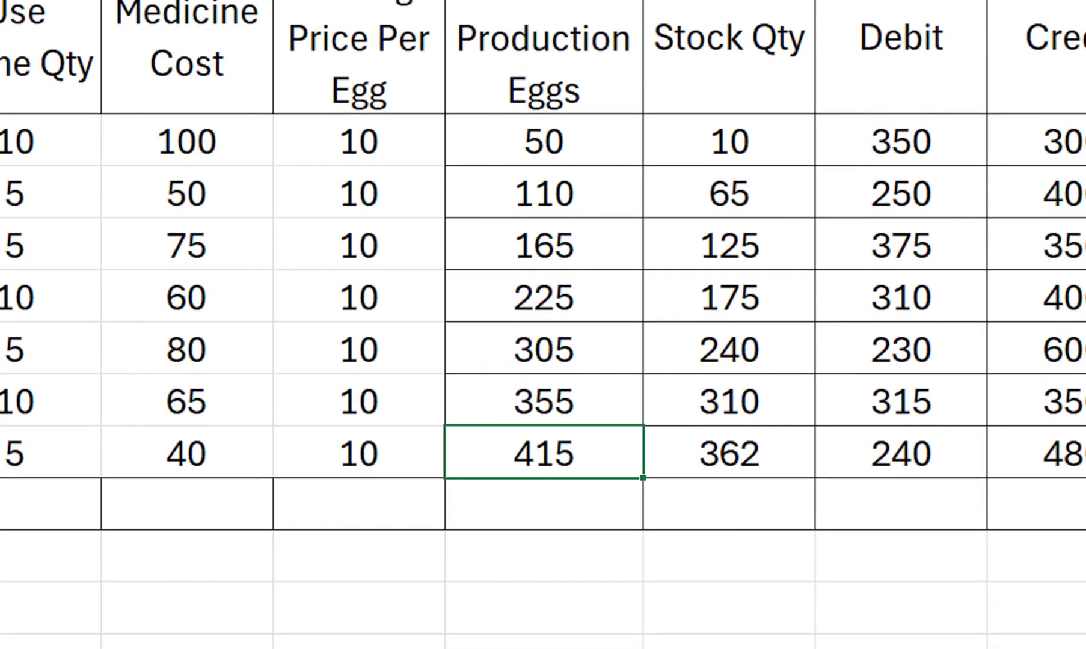
pyautogui.click(728, 431)
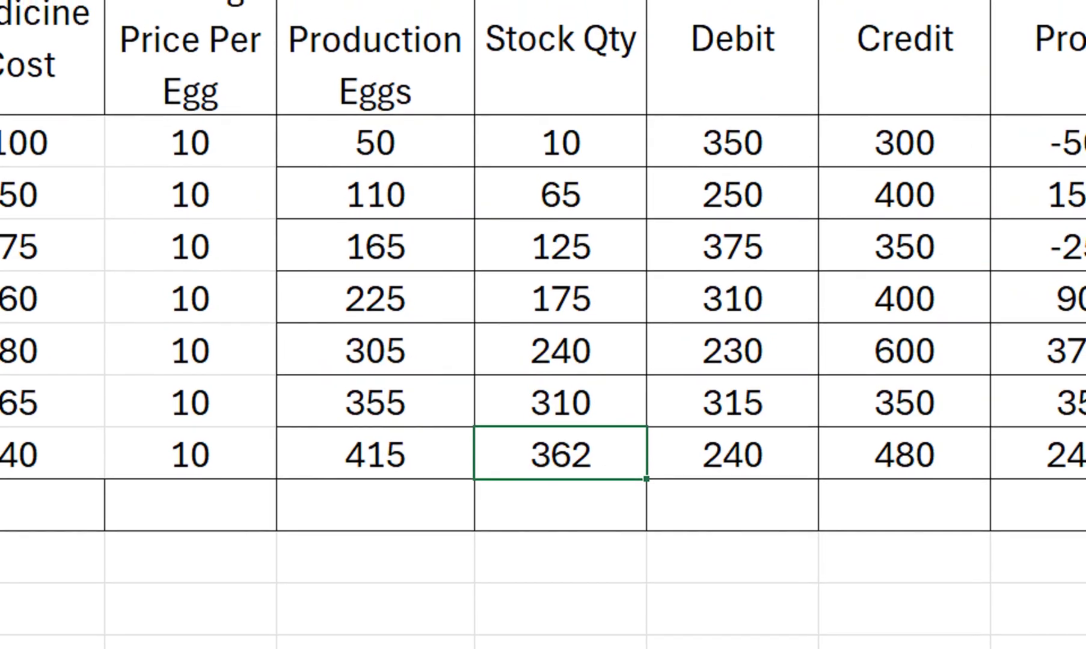
# Add SUM totals in row 9 for the Sell Out Qty, Use Home Qty and Medicine Cost columns
pyautogui.click(188, 500)
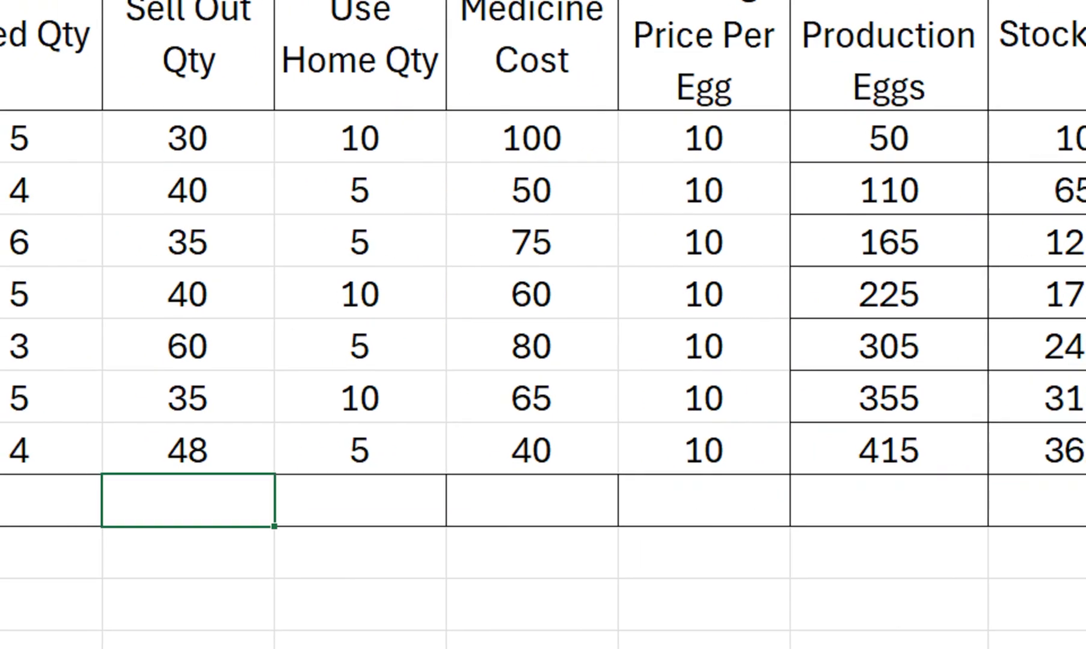
pyautogui.hotkey('alt', '=')
pyautogui.press('Return')
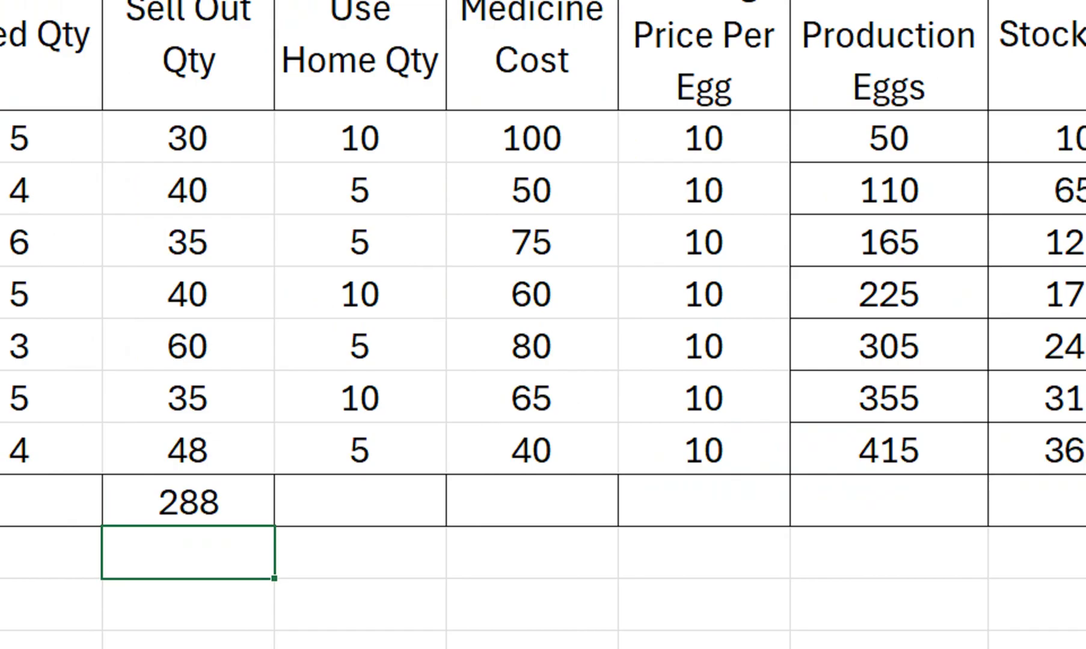
pyautogui.click(146, 479)
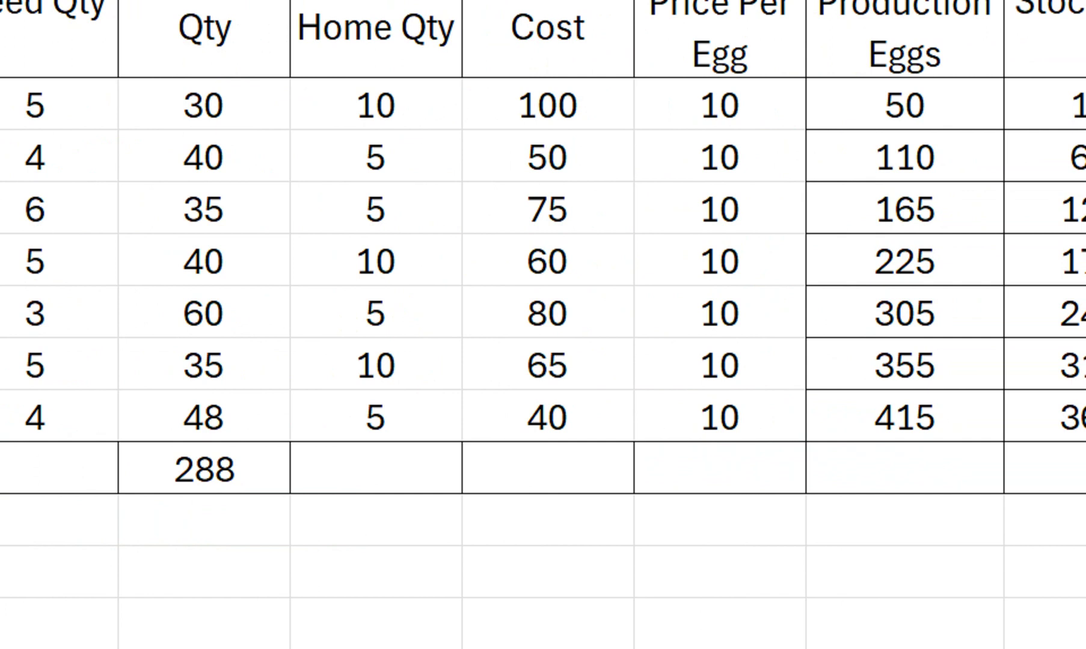
pyautogui.click(376, 468)
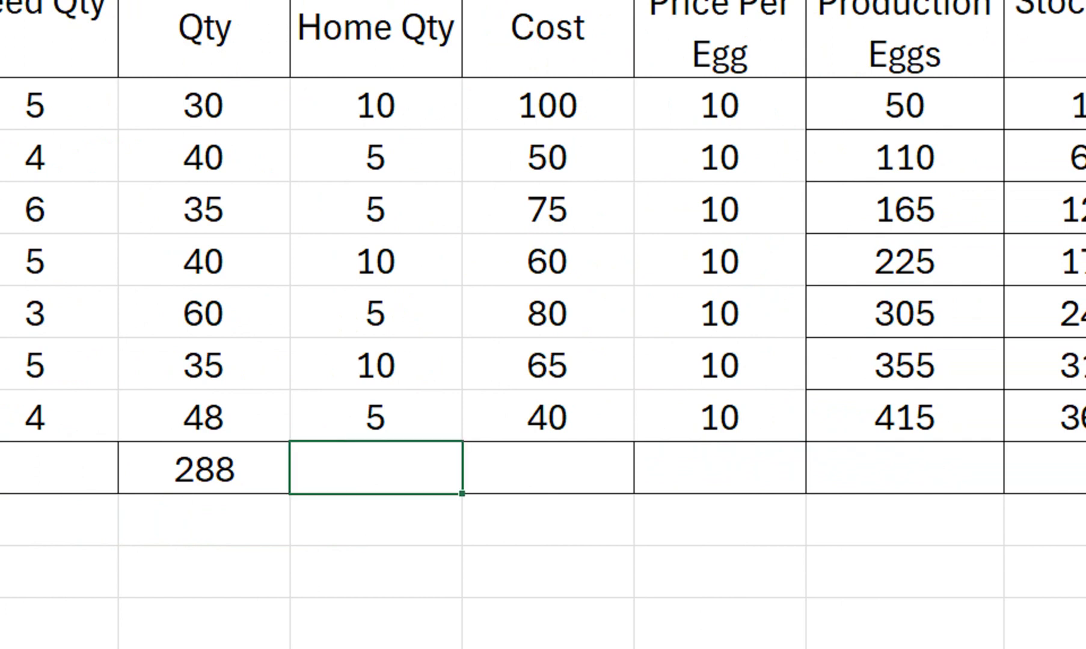
pyautogui.hotkey('alt', '=')
pyautogui.press('Return')
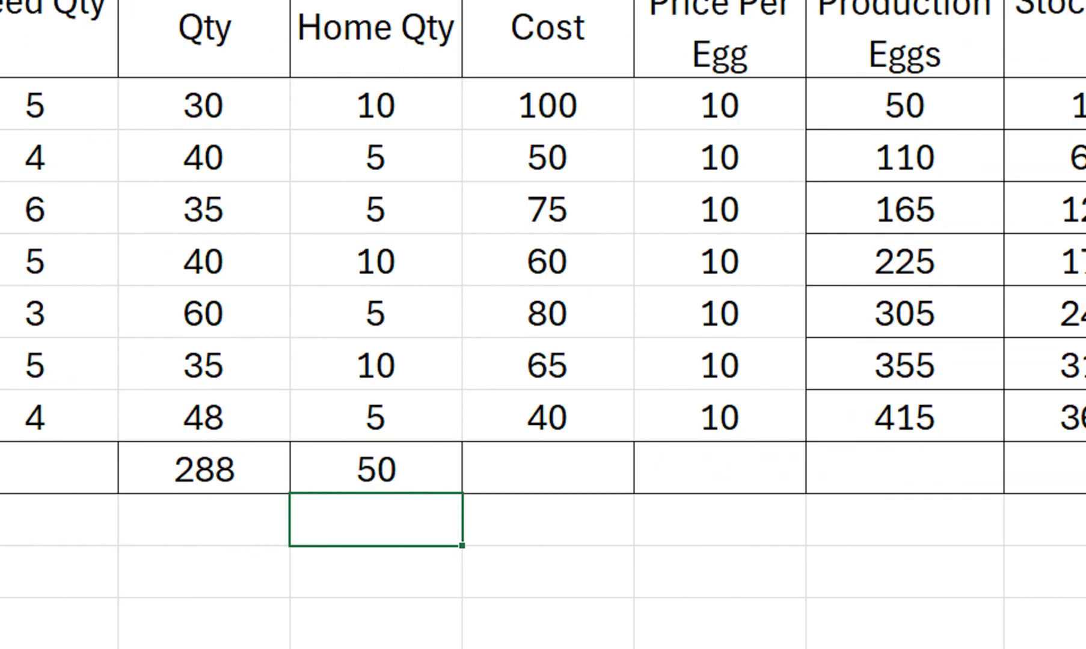
pyautogui.click(547, 469)
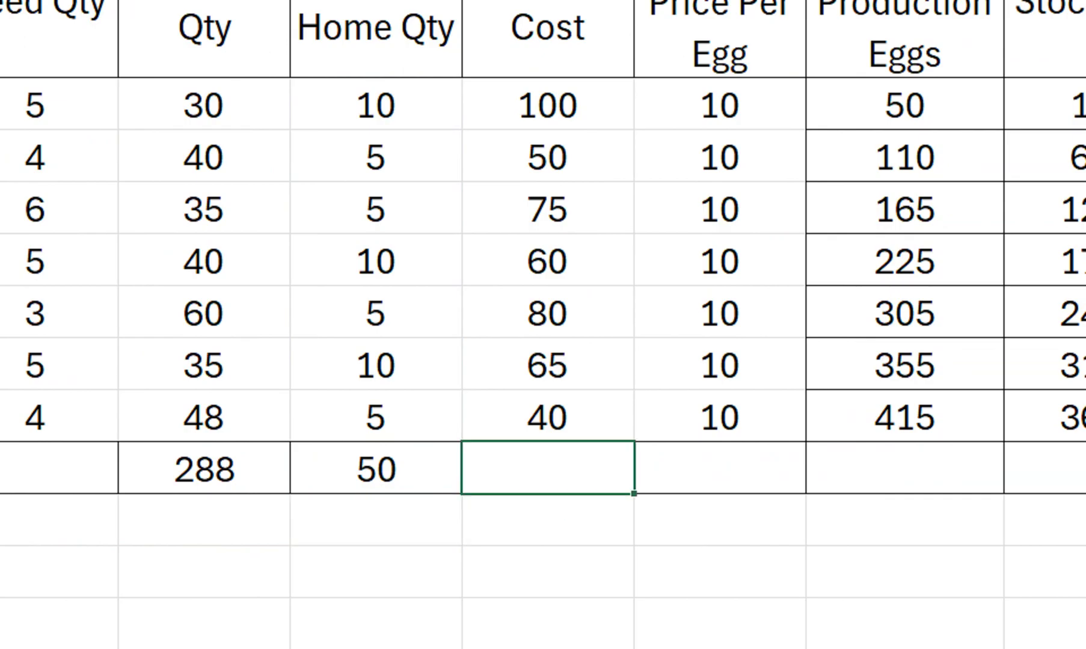
pyautogui.hotkey('alt', '=')
pyautogui.press('Return')
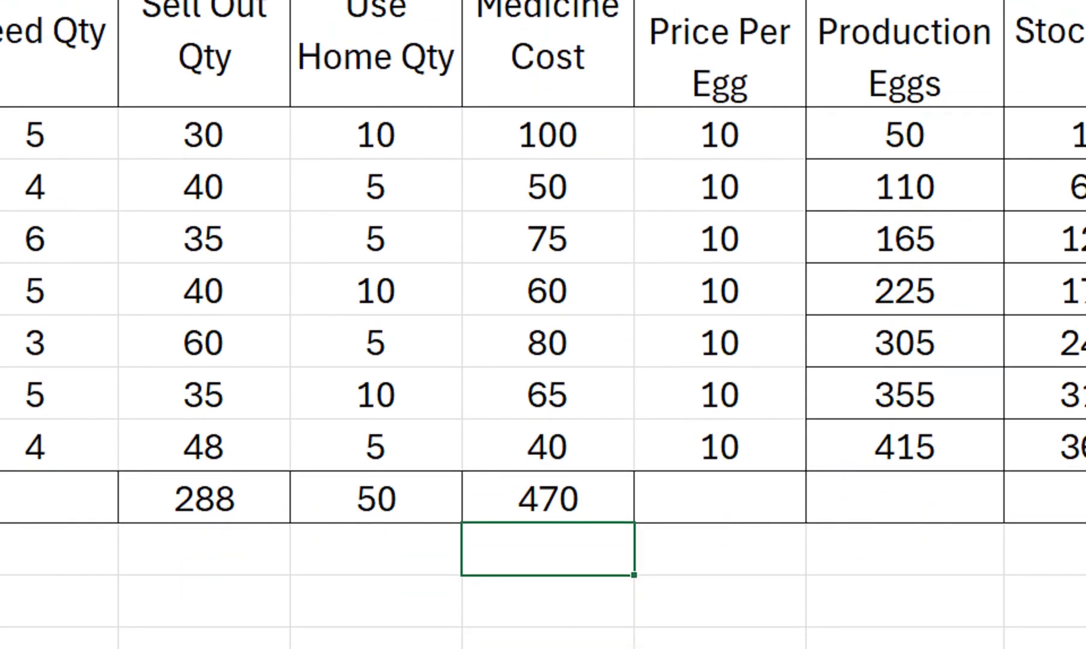
# Add SUM totals in row 9 for the Feed Qty and daily production eggs columns
pyautogui.click(35, 497)
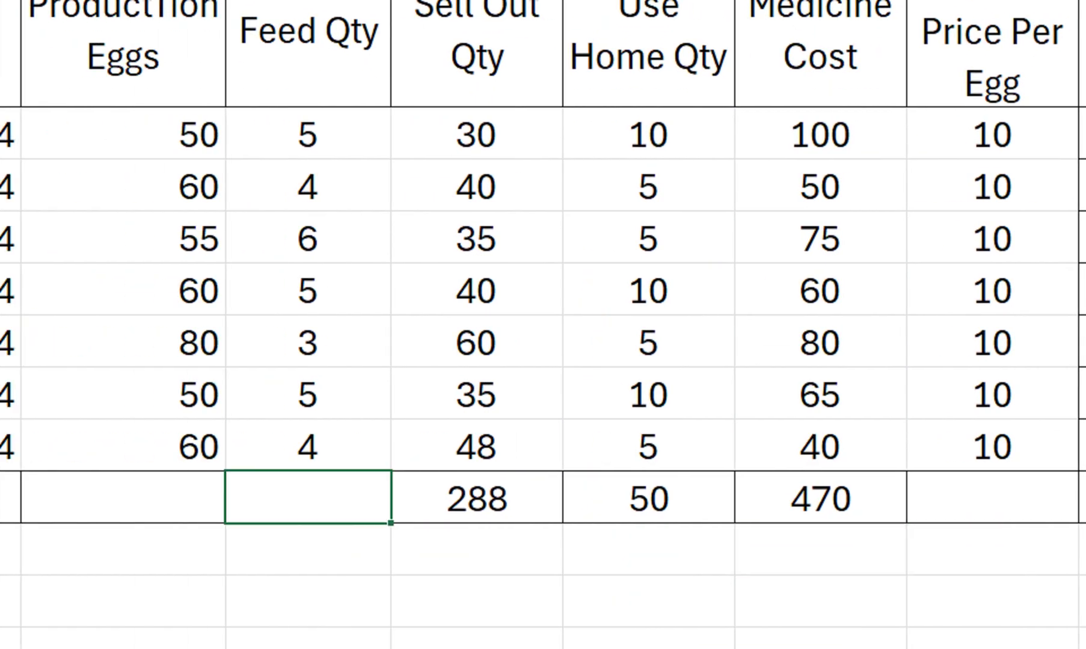
pyautogui.hotkey('alt', '=')
pyautogui.press('Return')
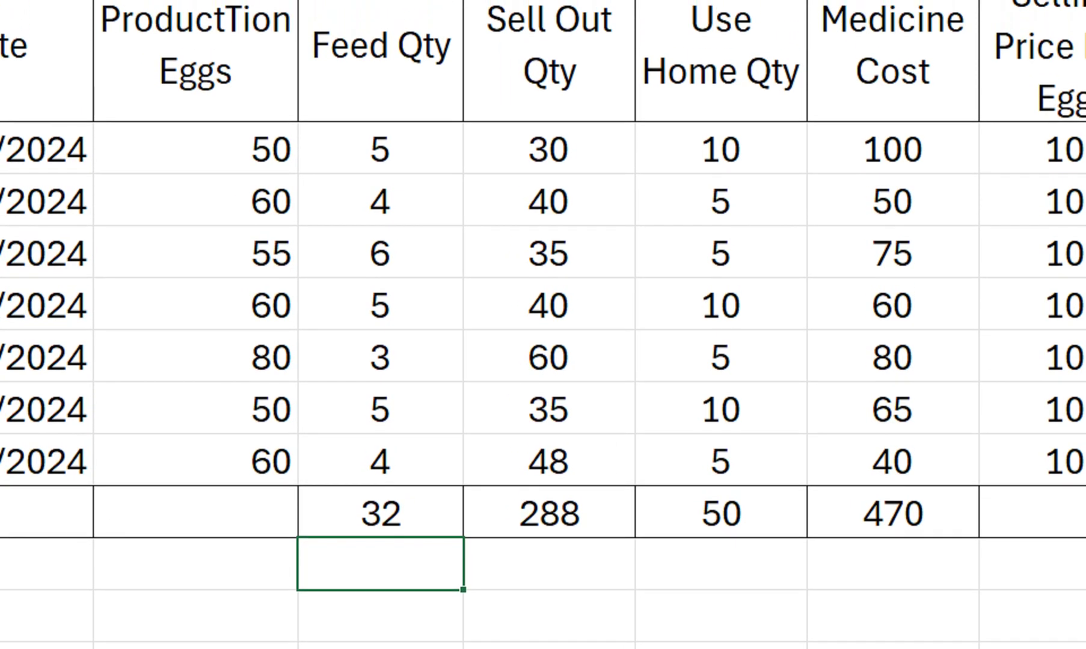
pyautogui.click(195, 509)
pyautogui.hotkey('alt', '=')
pyautogui.press('Return')
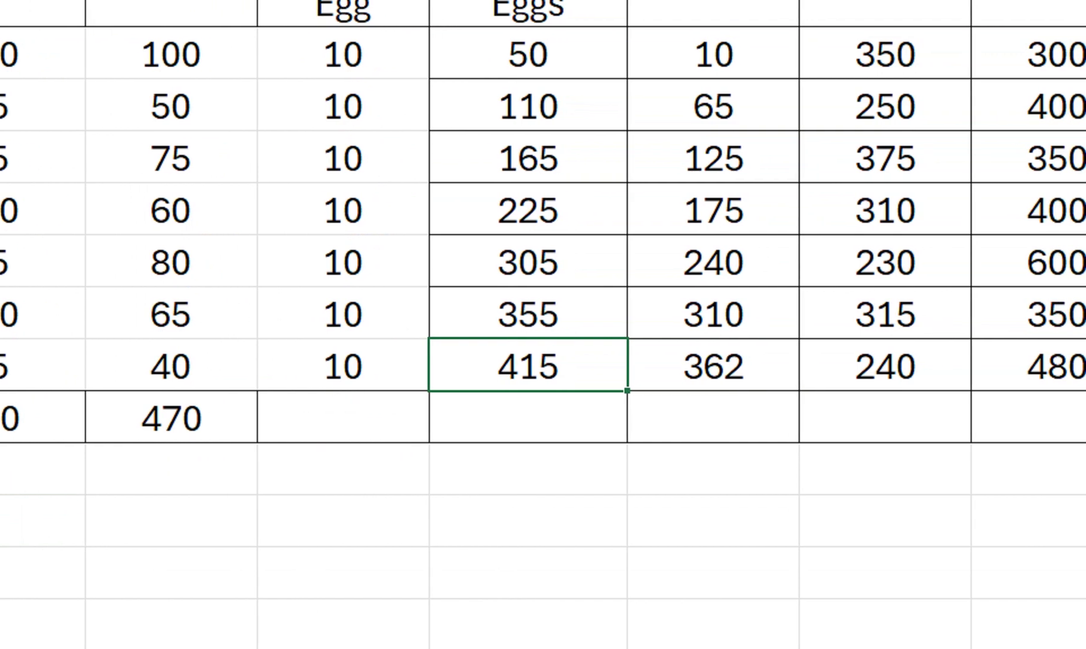
# Add SUM totals for the Credit column in K9 and the Profit column in L9
pyautogui.click(868, 417)
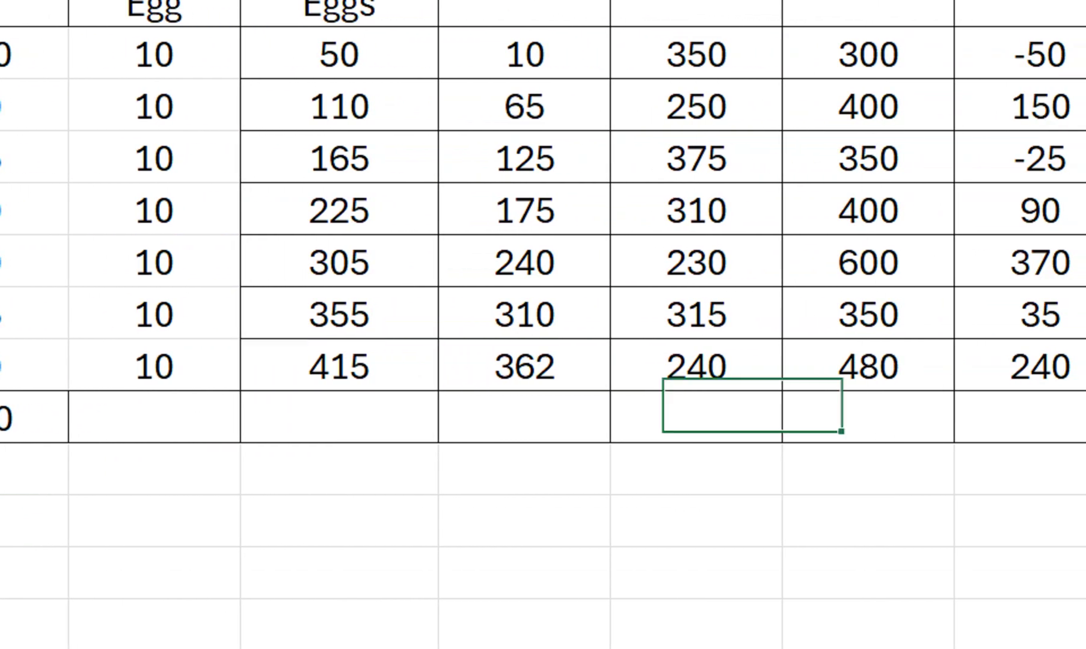
pyautogui.hotkey('alt', '=')
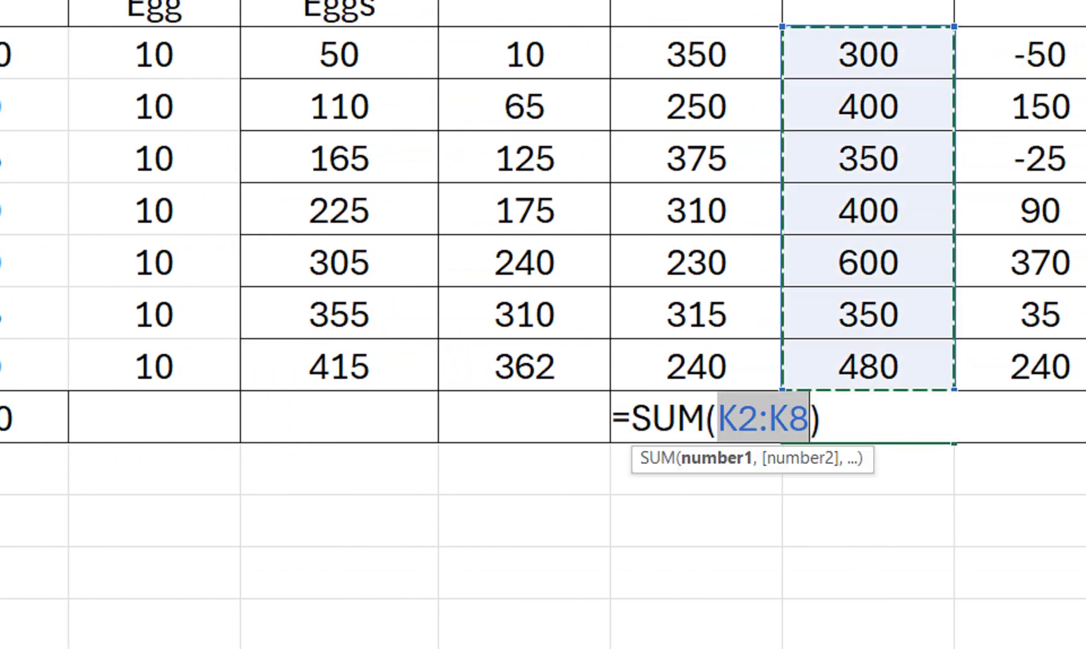
pyautogui.press('Return')
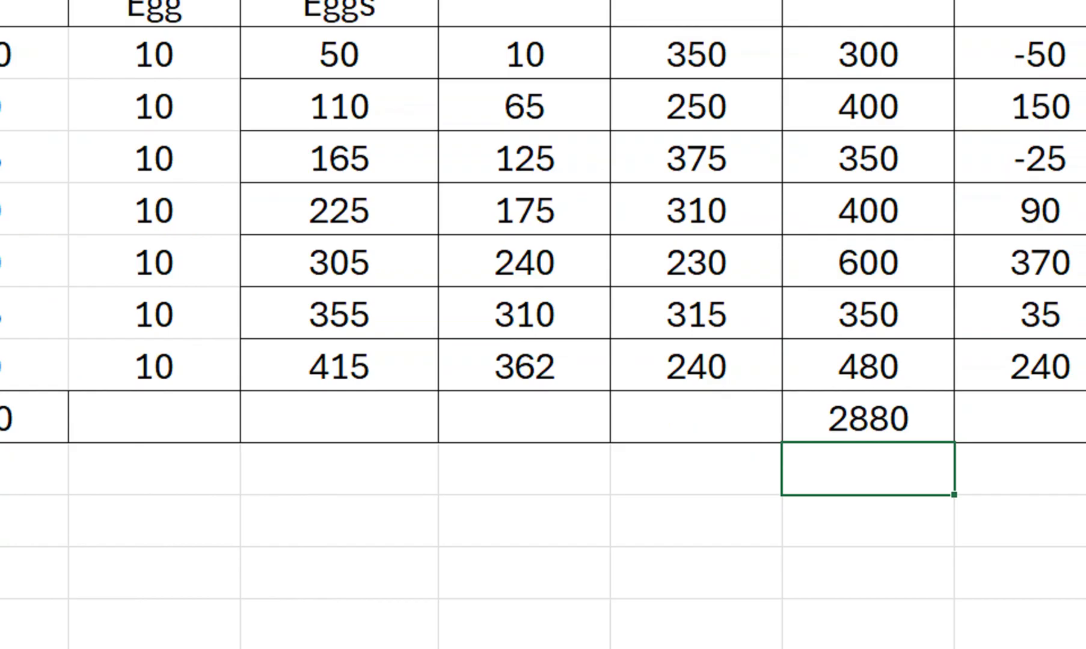
pyautogui.click(1040, 418)
pyautogui.hotkey('alt', '=')
pyautogui.press('Return')
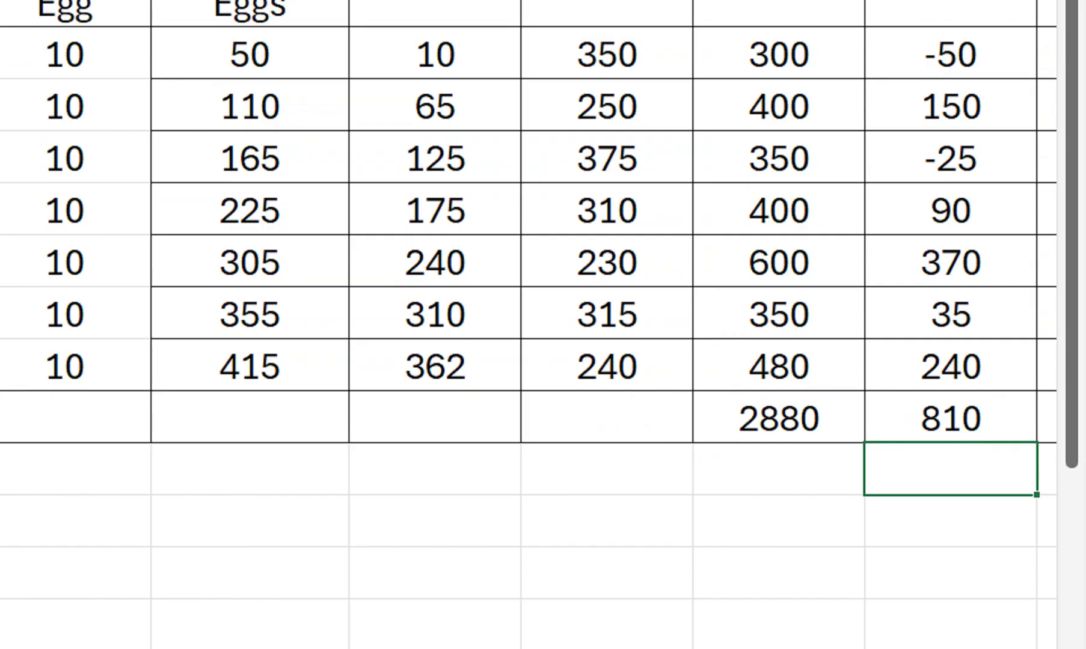
pyautogui.moveTo(950, 520); pyautogui.dragTo(1046, 520)
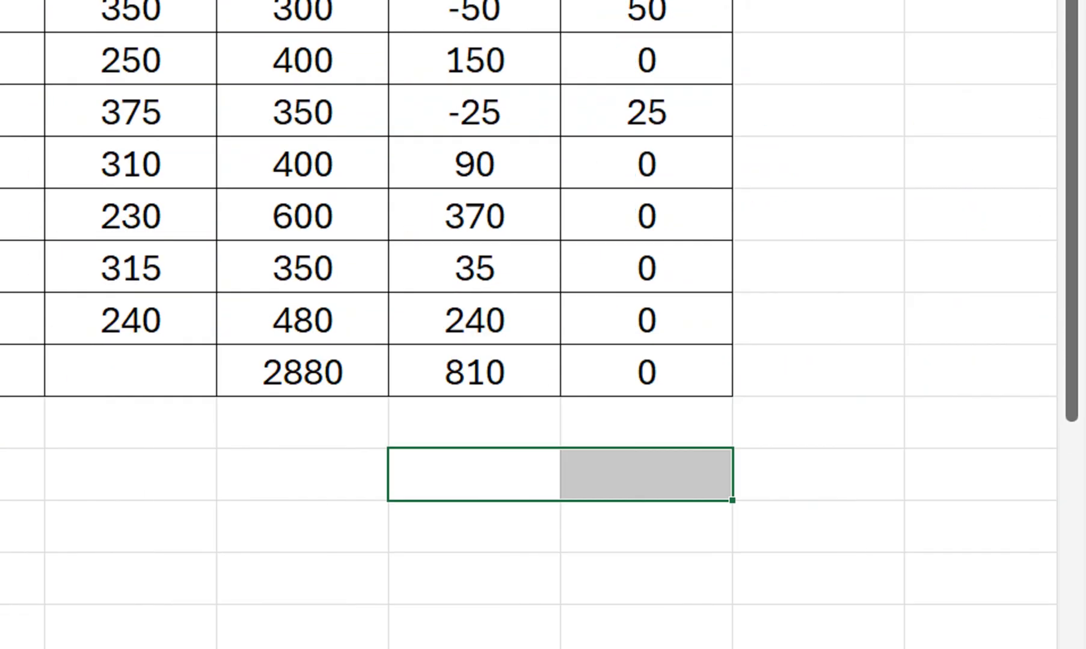
pyautogui.click(474, 373)
pyautogui.click(646, 492)
pyautogui.press('Delete')
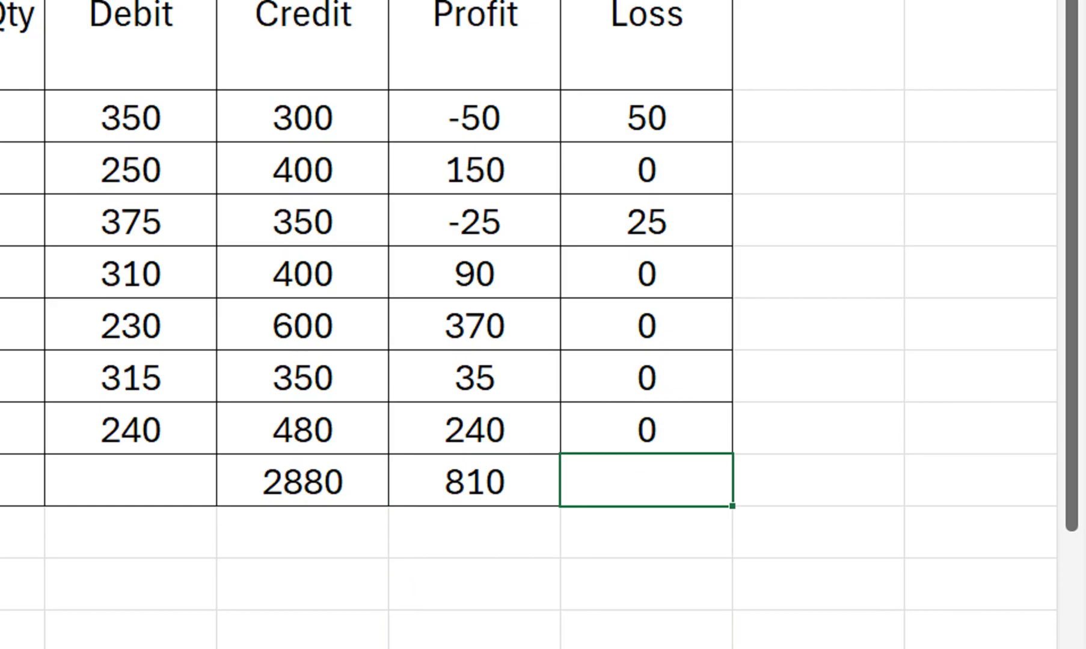
# Add a SUM total of M2:M8 in M9 for the Loss column
pyautogui.write('=sum')
pyautogui.press('Tab')
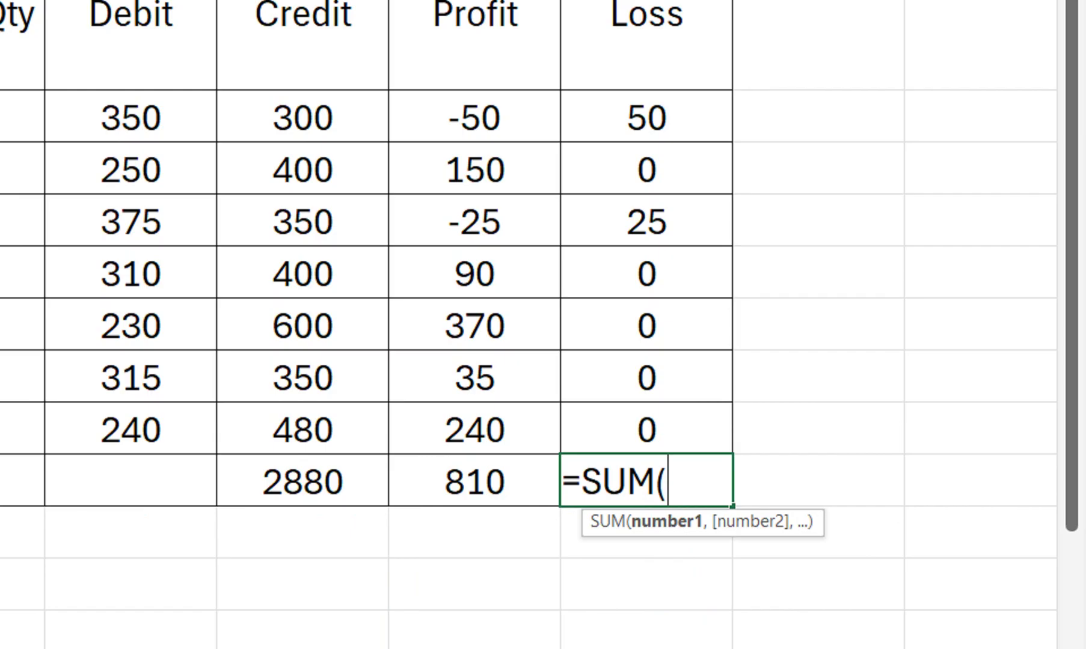
pyautogui.press('Up')
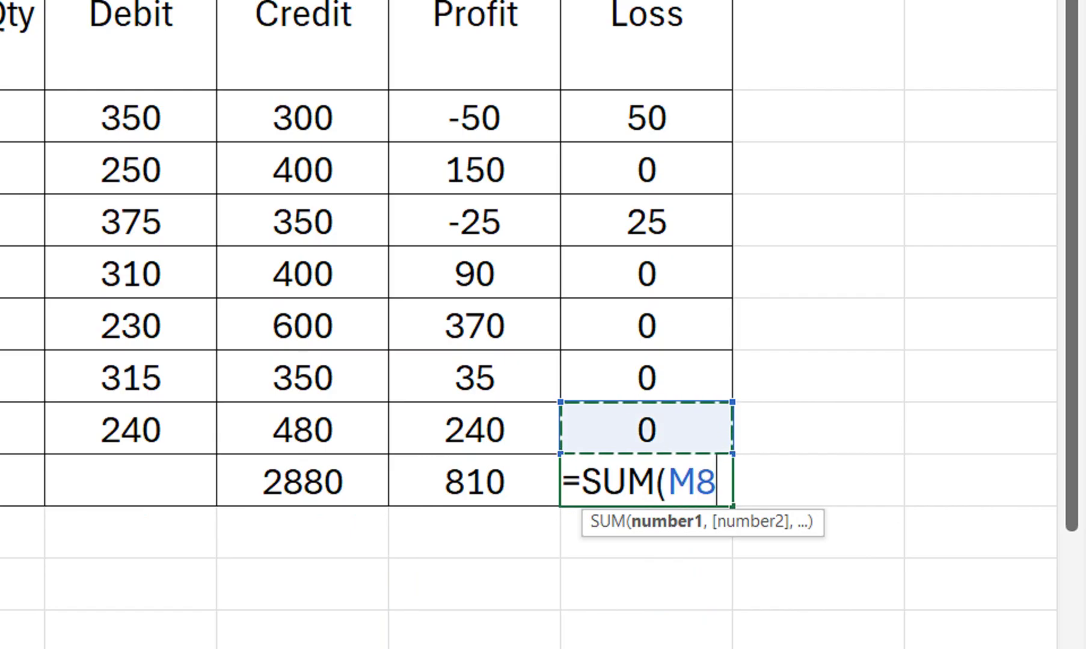
pyautogui.hotkey('shift', 'Up')
pyautogui.hotkey('shift', 'Up')
pyautogui.hotkey('shift', 'Up')
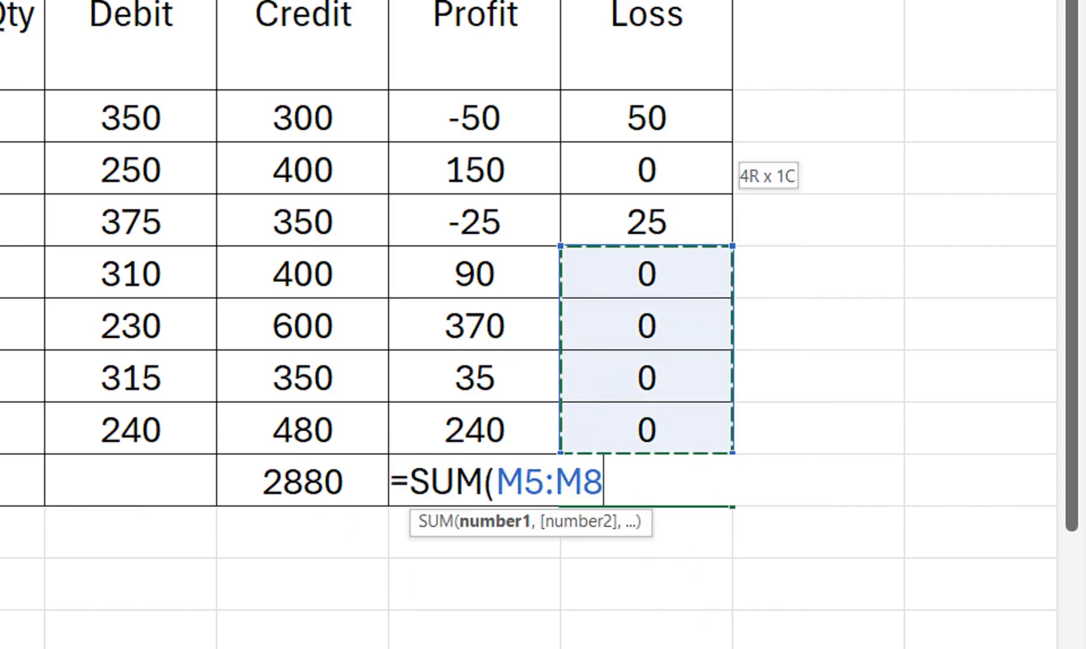
pyautogui.hotkey('shift', 'Up')
pyautogui.hotkey('shift', 'Up')
pyautogui.hotkey('shift', 'Up')
pyautogui.press('Return')
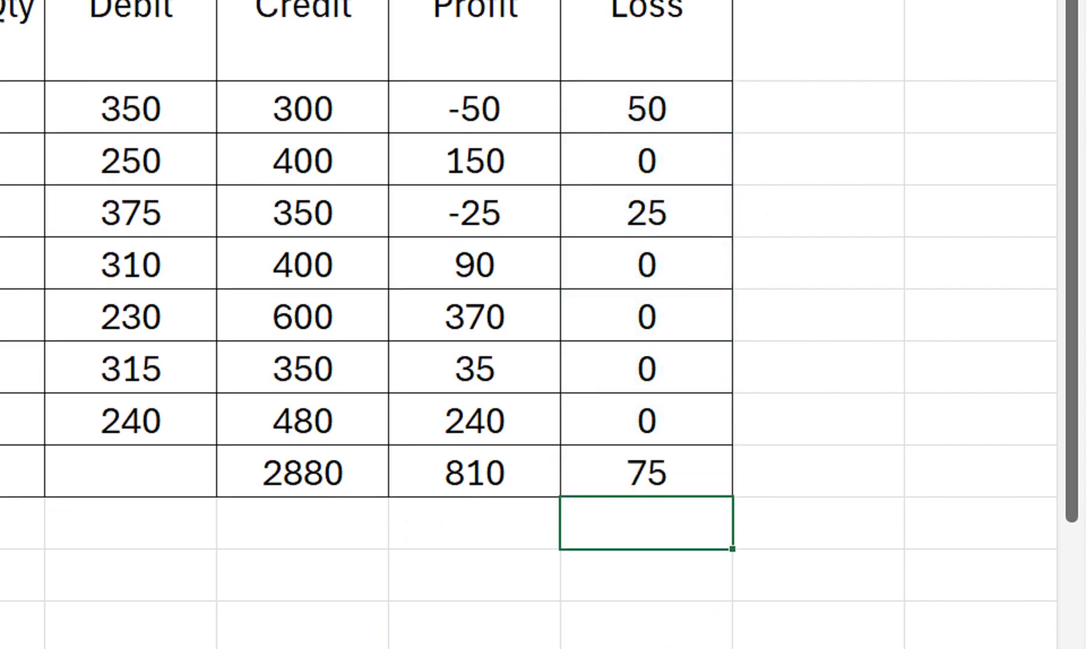
pyautogui.press('Up')
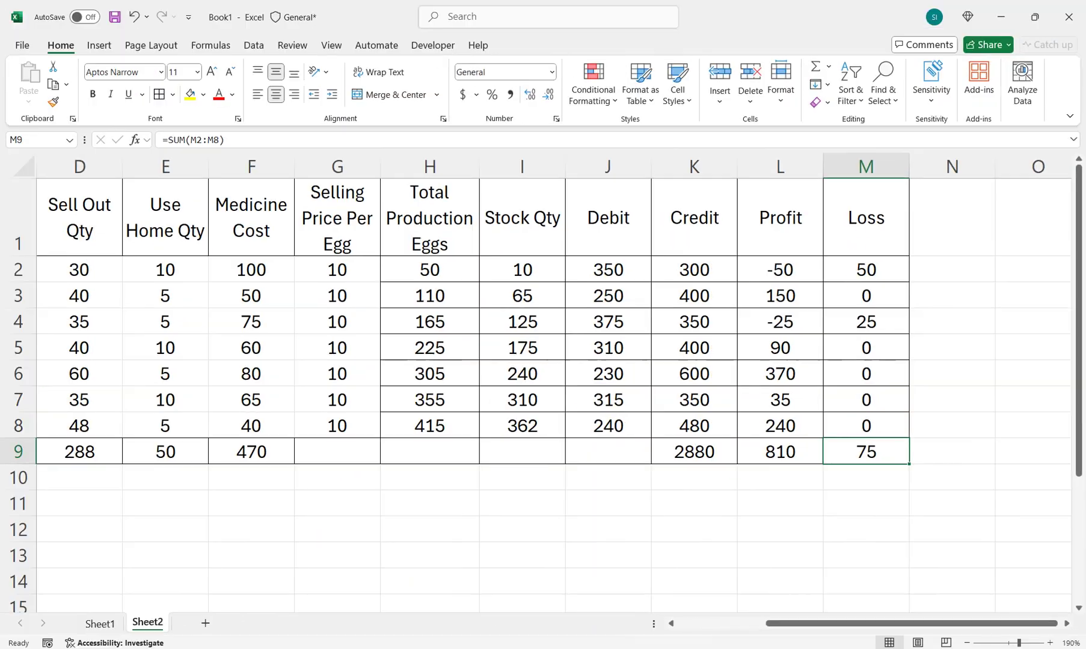
# Format the header cells A1:L1, Date through Profit, with a yellow fill and bold black text
pyautogui.moveTo(791, 623); pyautogui.dragTo(700, 623)
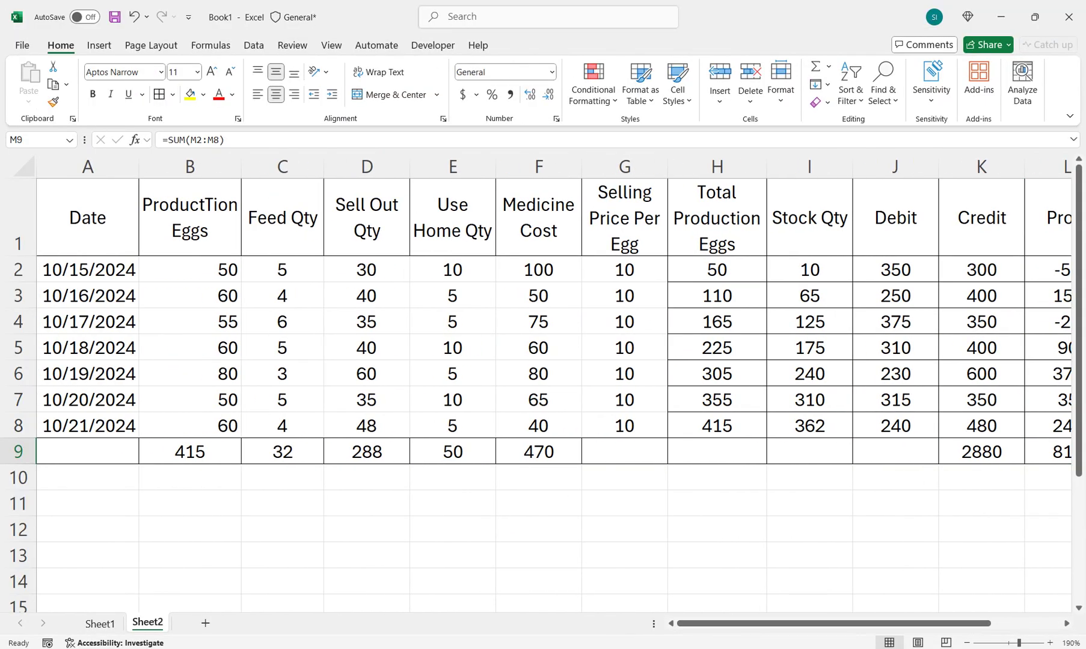
pyautogui.click(624, 322)
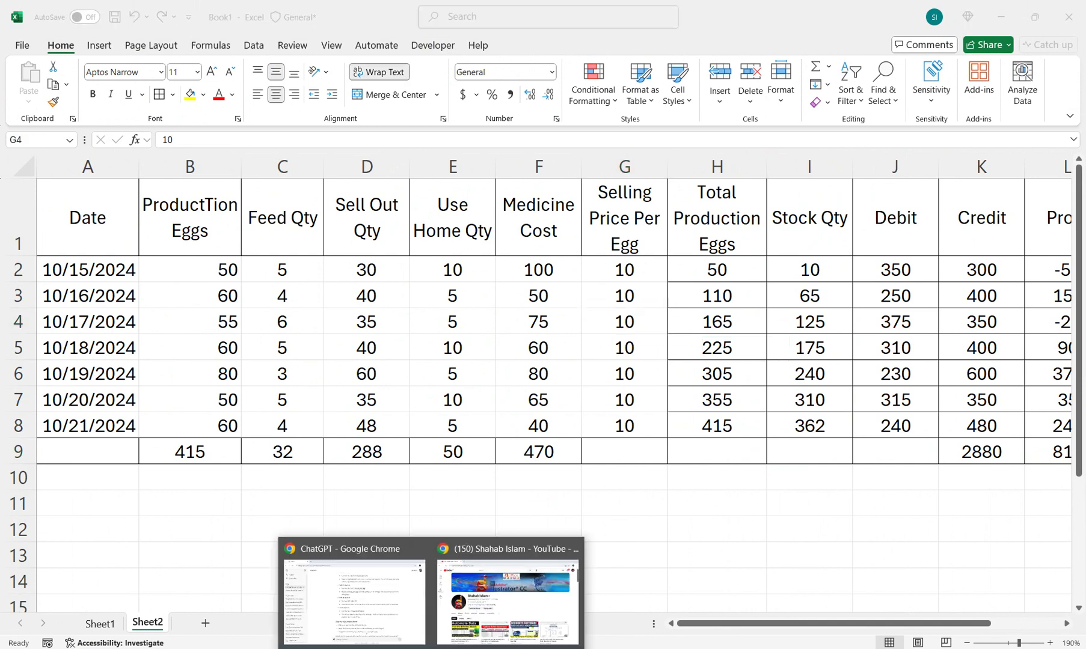
pyautogui.moveTo(87, 217); pyautogui.dragTo(1049, 216)
pyautogui.click(190, 94)
pyautogui.click(218, 95)
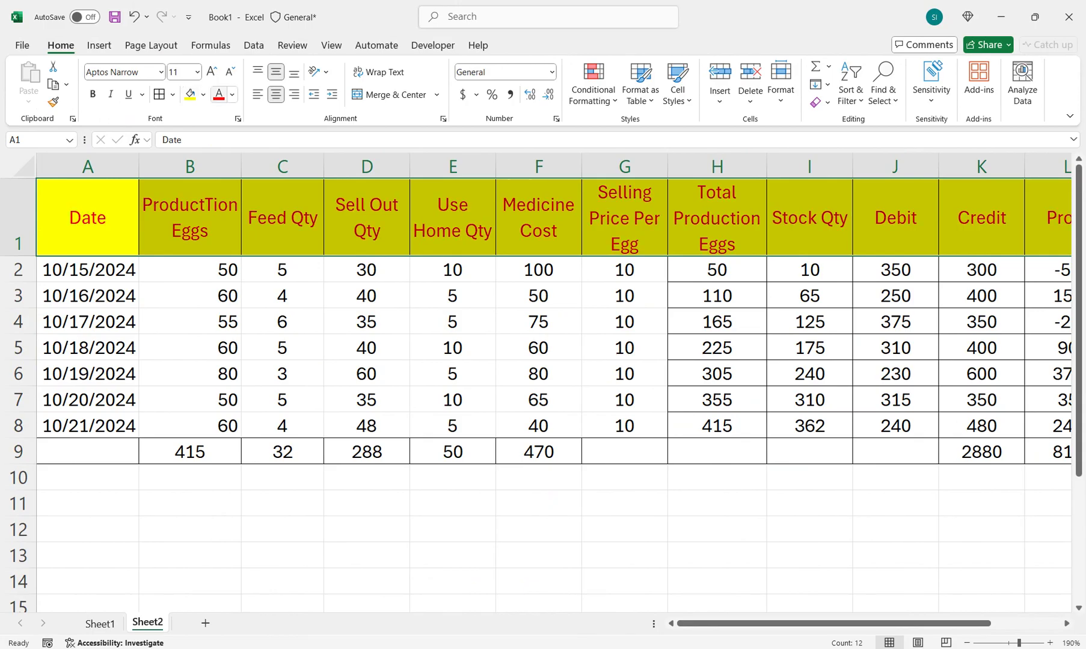
pyautogui.click(232, 95)
pyautogui.click(253, 143)
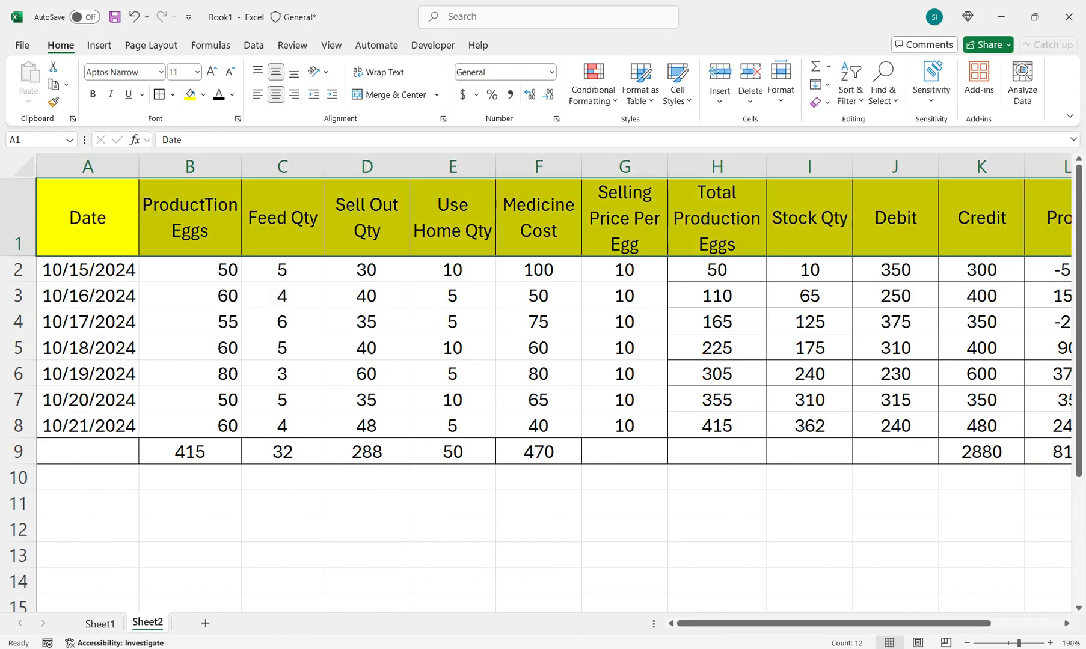
pyautogui.click(92, 94)
# Format the data cells A2:F8, Date through Medicine Cost, with a dark blue fill and white text
pyautogui.moveTo(87, 269); pyautogui.dragTo(475, 376)
pyautogui.click(538, 270)
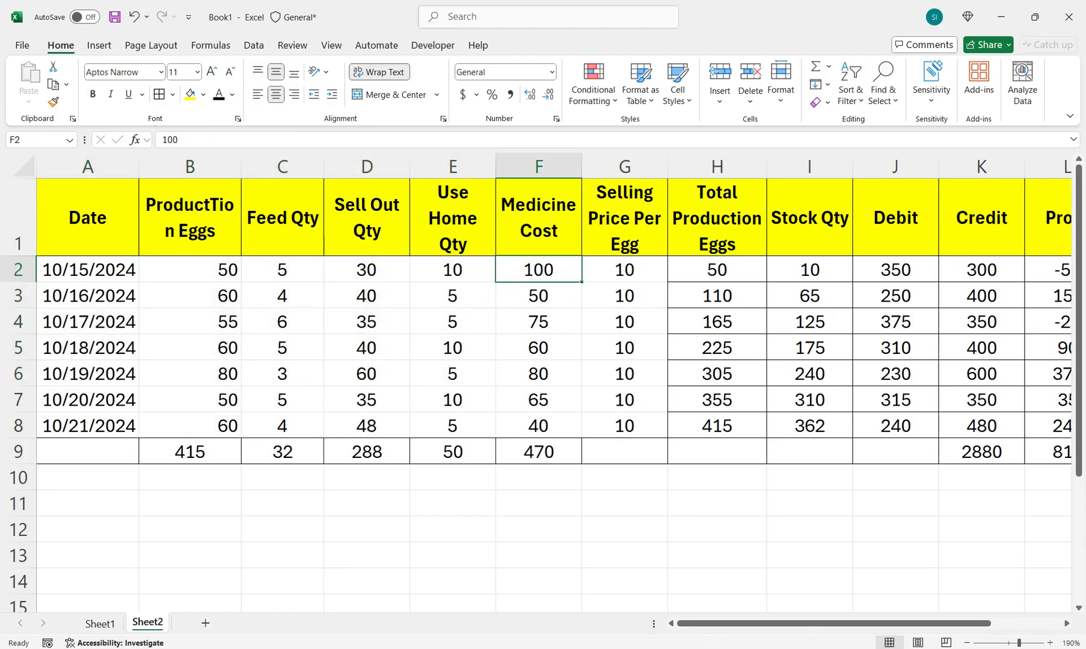
pyautogui.moveTo(538, 270); pyautogui.dragTo(87, 426)
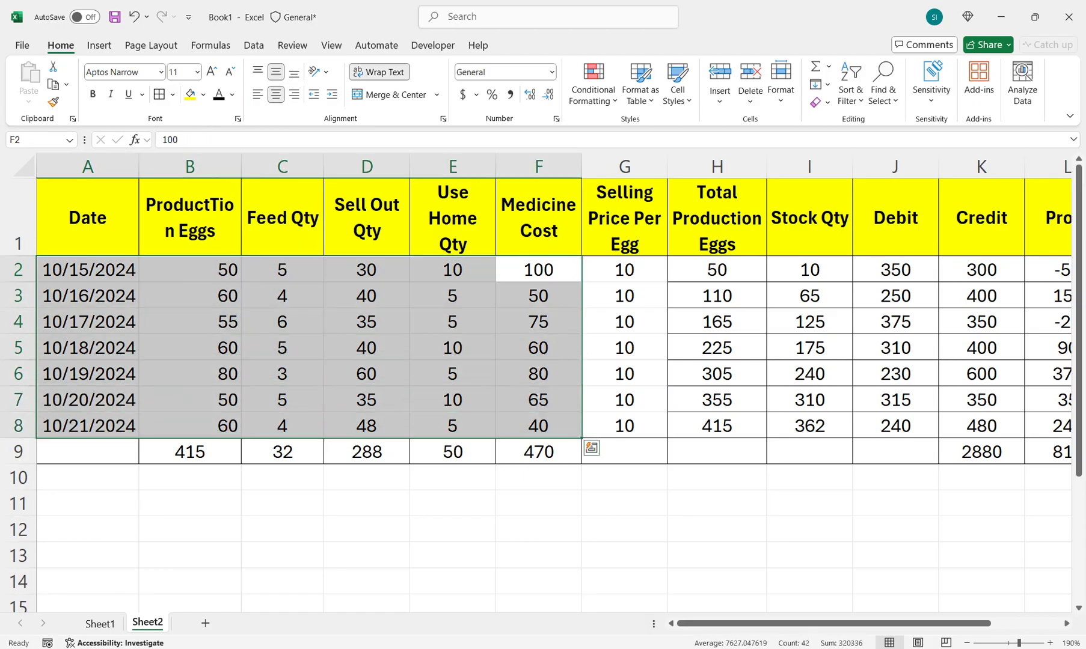
pyautogui.click(204, 94)
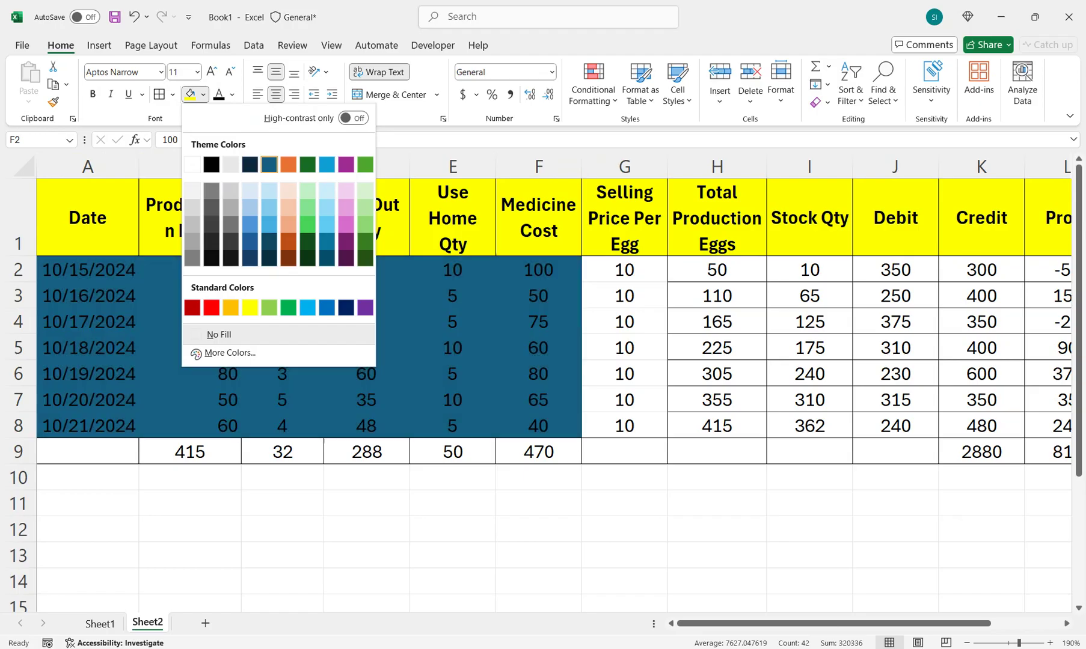
pyautogui.click(250, 164)
pyautogui.click(232, 95)
pyautogui.click(221, 185)
# Format the totals in B9:F9 with white text and a red fill, and extend the red fill to A9
pyautogui.moveTo(190, 451); pyautogui.dragTo(529, 452)
pyautogui.click(219, 94)
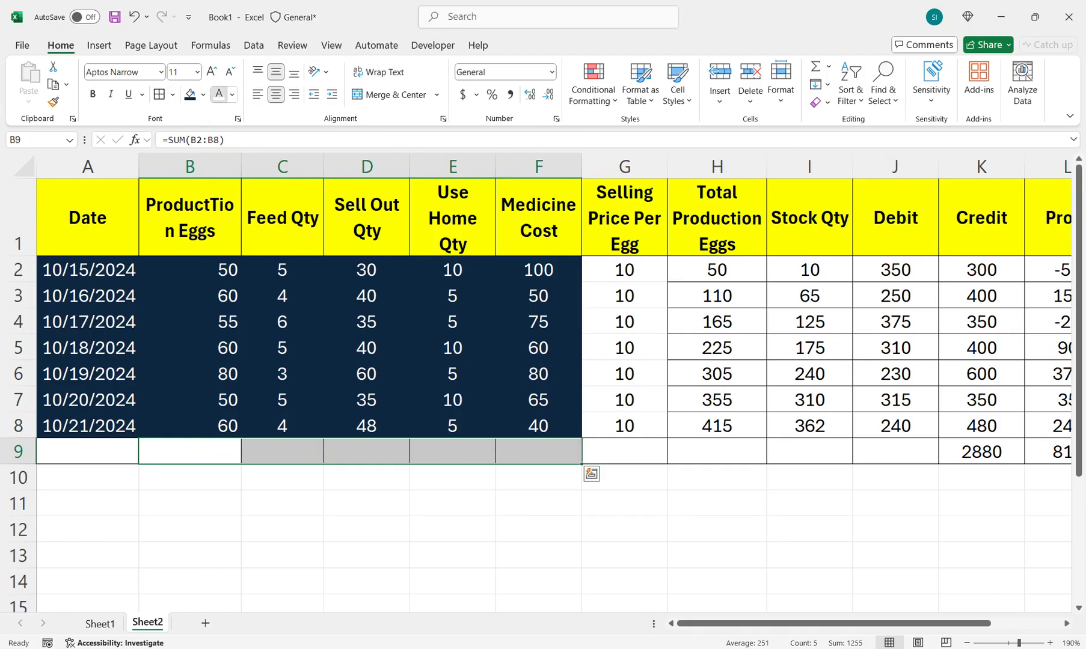
pyautogui.click(203, 95)
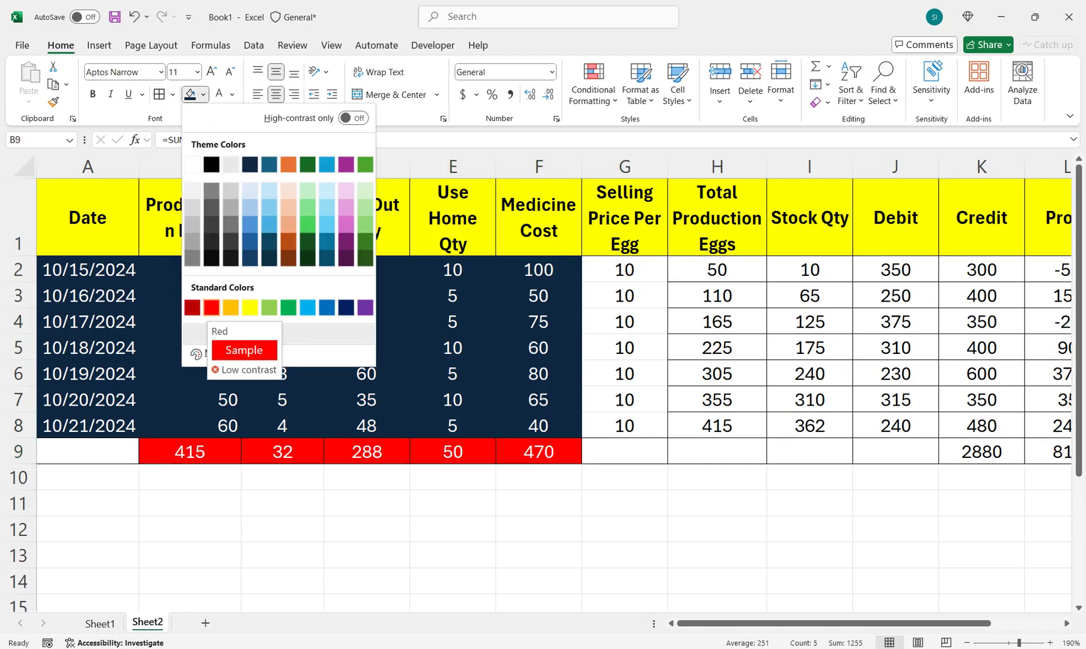
pyautogui.click(211, 307)
pyautogui.moveTo(87, 452); pyautogui.dragTo(180, 452)
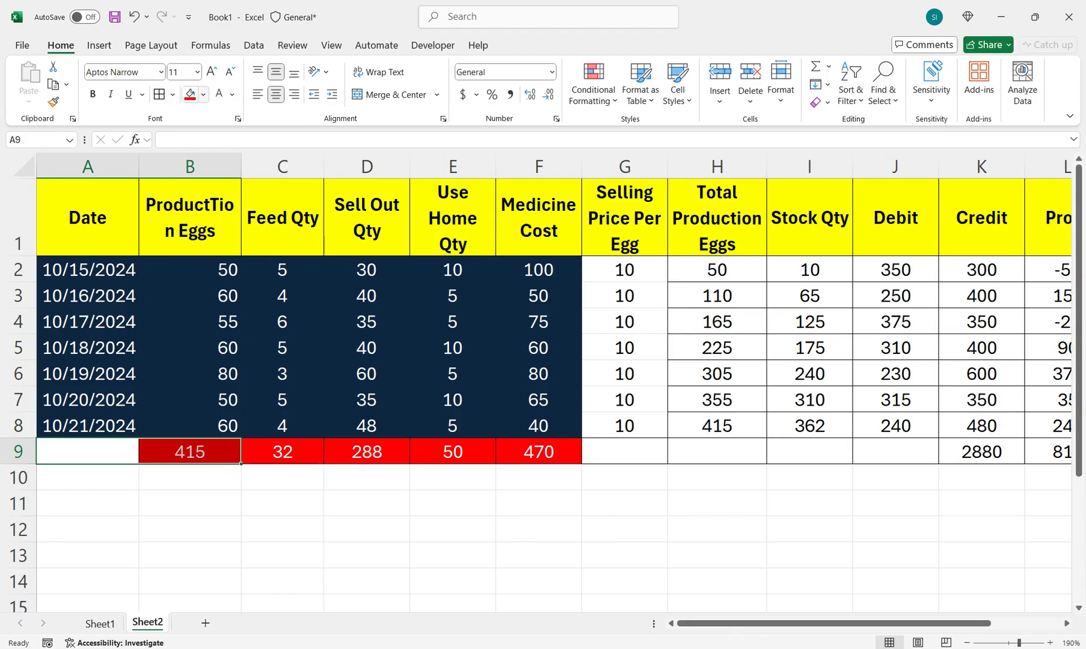
pyautogui.click(190, 94)
# Format the Selling Price Per Egg cells G2:G8 with the same dark blue fill and white text
pyautogui.doubleClick(607, 270)
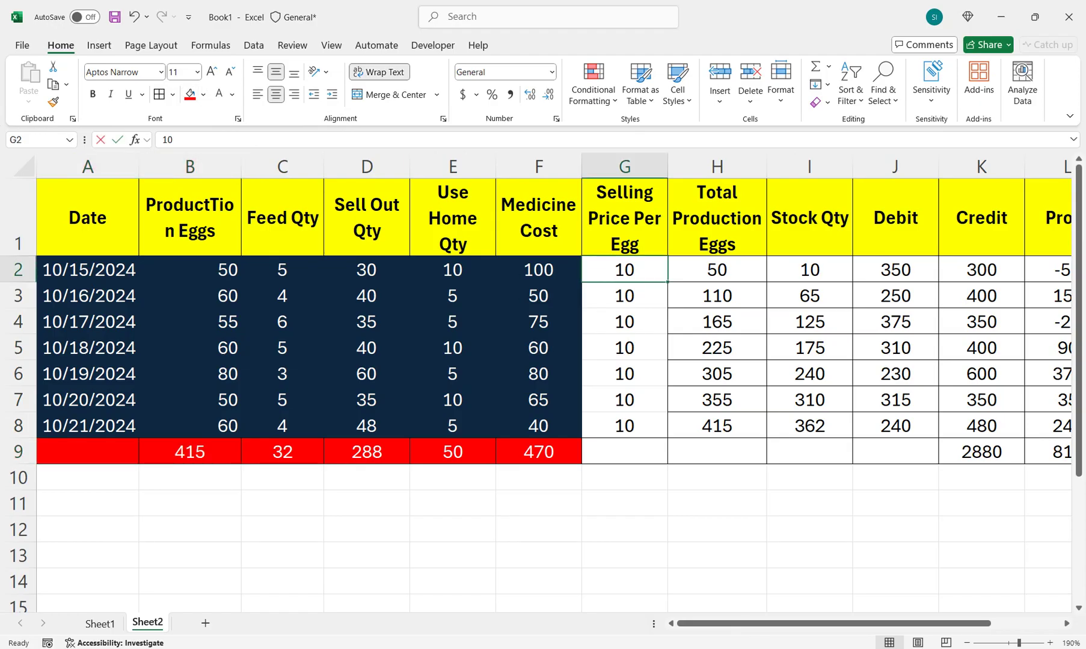
pyautogui.click(614, 322)
pyautogui.click(613, 270)
pyautogui.moveTo(614, 270); pyautogui.dragTo(541, 425)
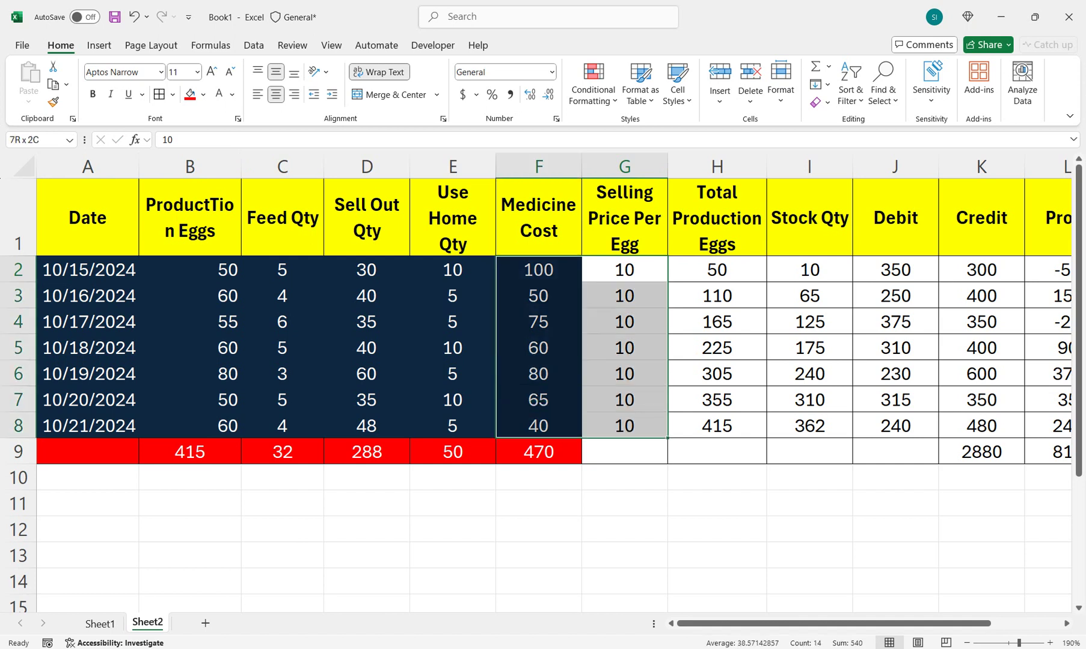
pyautogui.click(203, 94)
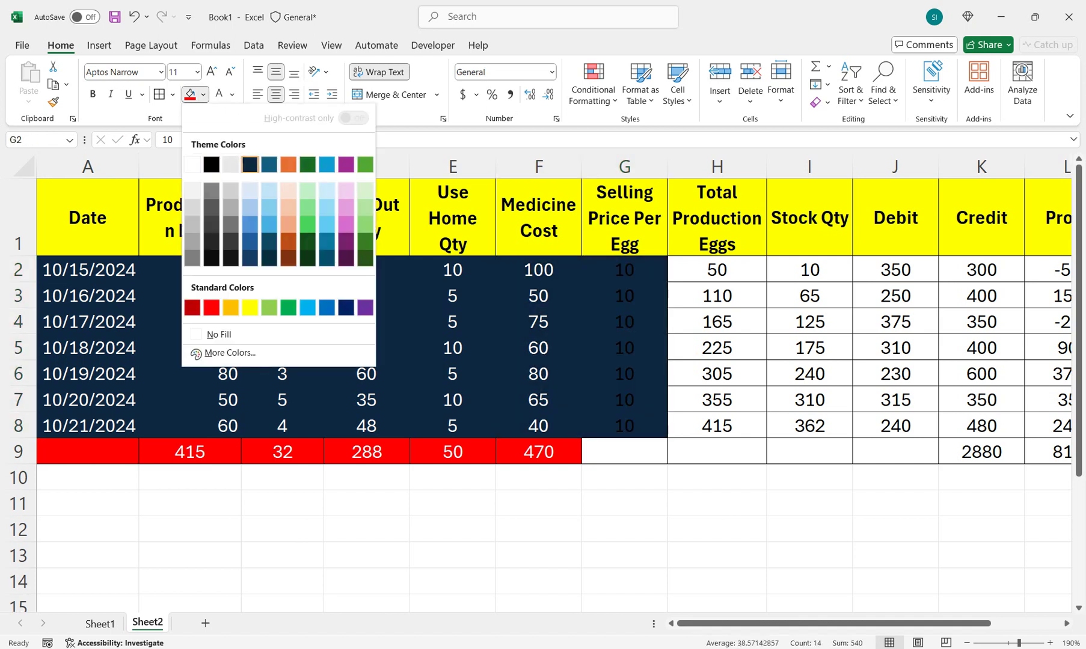
pyautogui.click(247, 104)
pyautogui.click(716, 296)
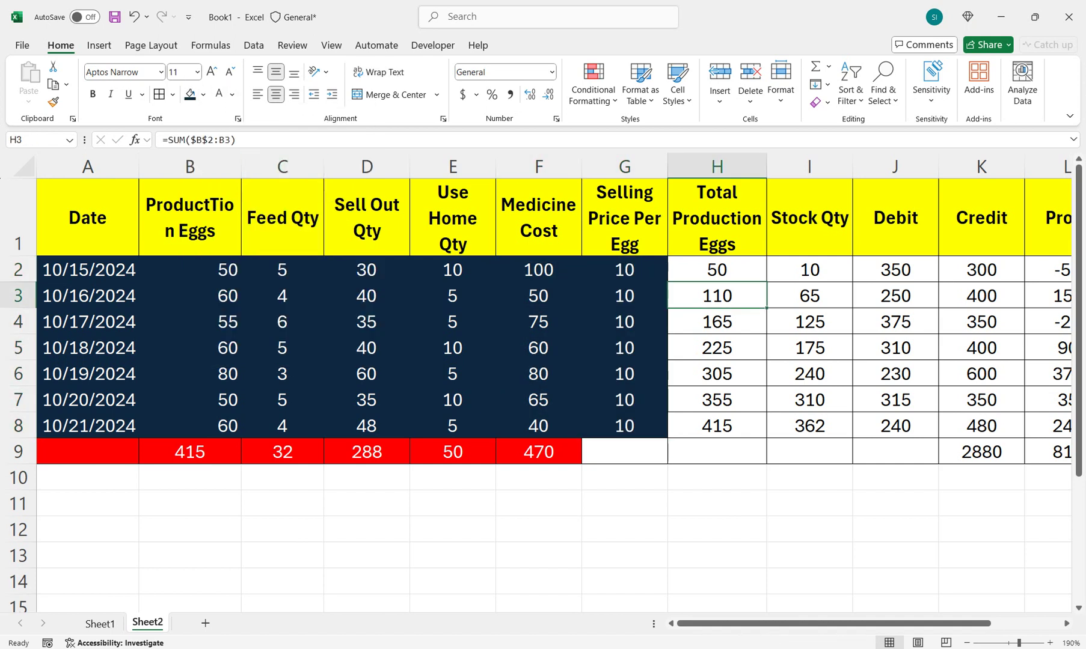
pyautogui.click(717, 270)
pyautogui.click(809, 270)
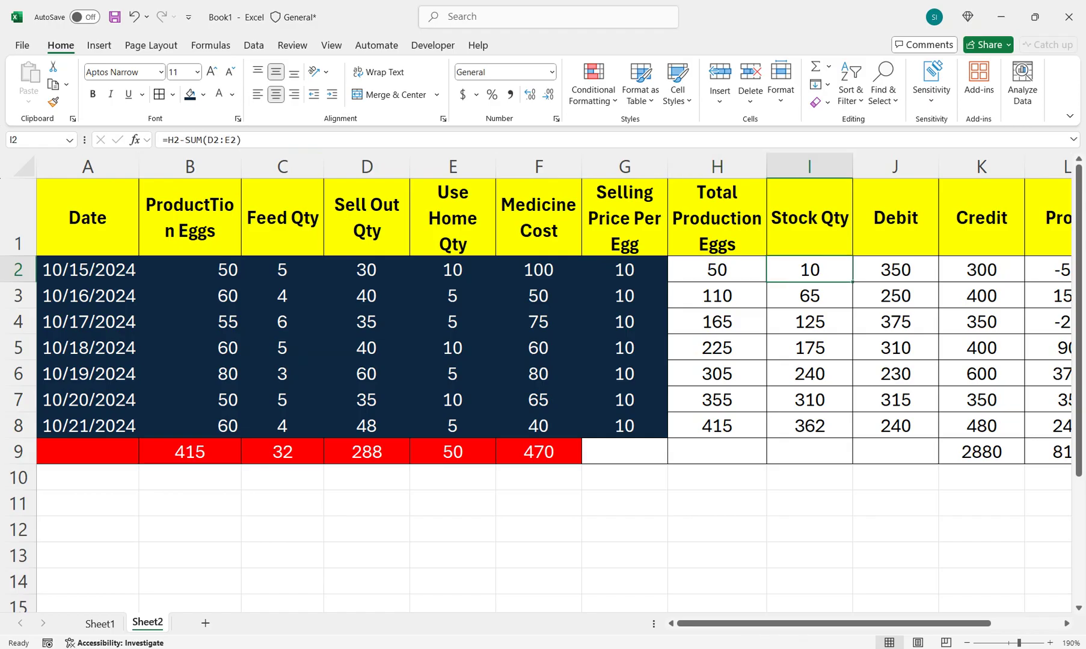
pyautogui.click(895, 270)
pyautogui.click(981, 270)
pyautogui.click(1055, 270)
pyautogui.moveTo(717, 270); pyautogui.dragTo(956, 427)
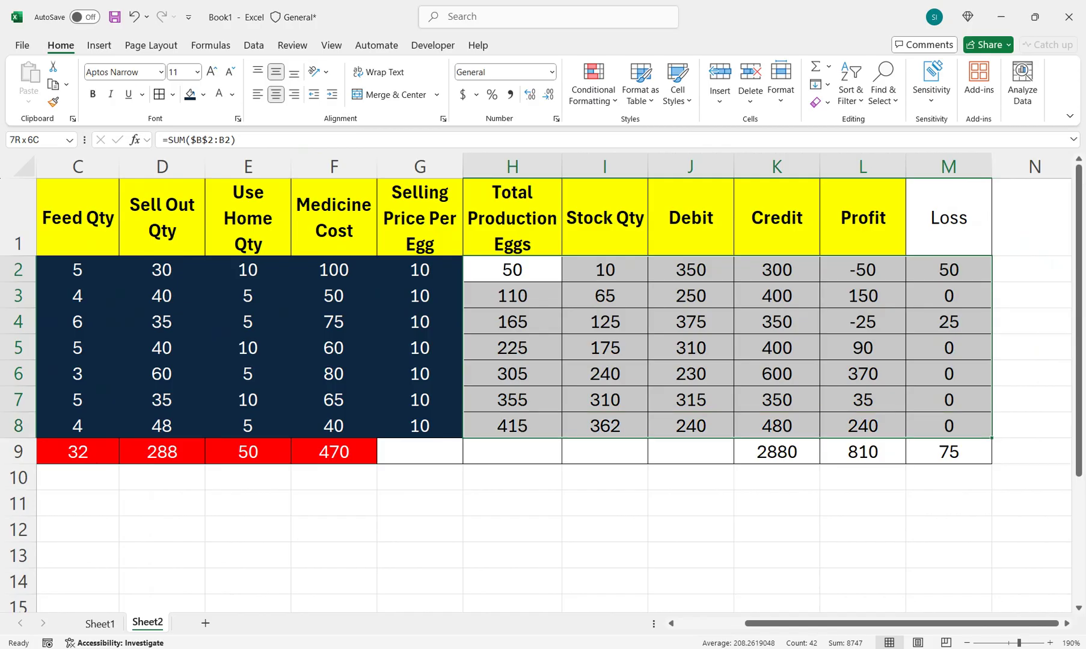
# Fill the Loss header cell M1 with yellow
pyautogui.click(948, 218)
pyautogui.click(204, 94)
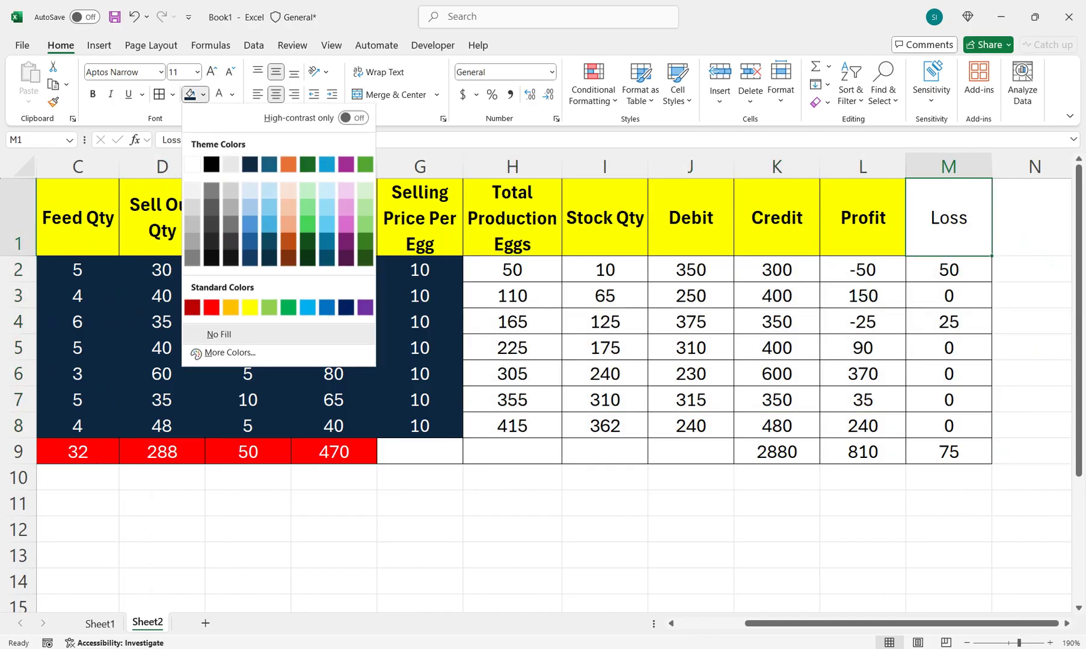
pyautogui.click(250, 304)
# Format the calculated cells H2:M8, Total Production Eggs through Loss, with a dark green fill and white text
pyautogui.click(777, 270)
pyautogui.moveTo(512, 270); pyautogui.dragTo(948, 425)
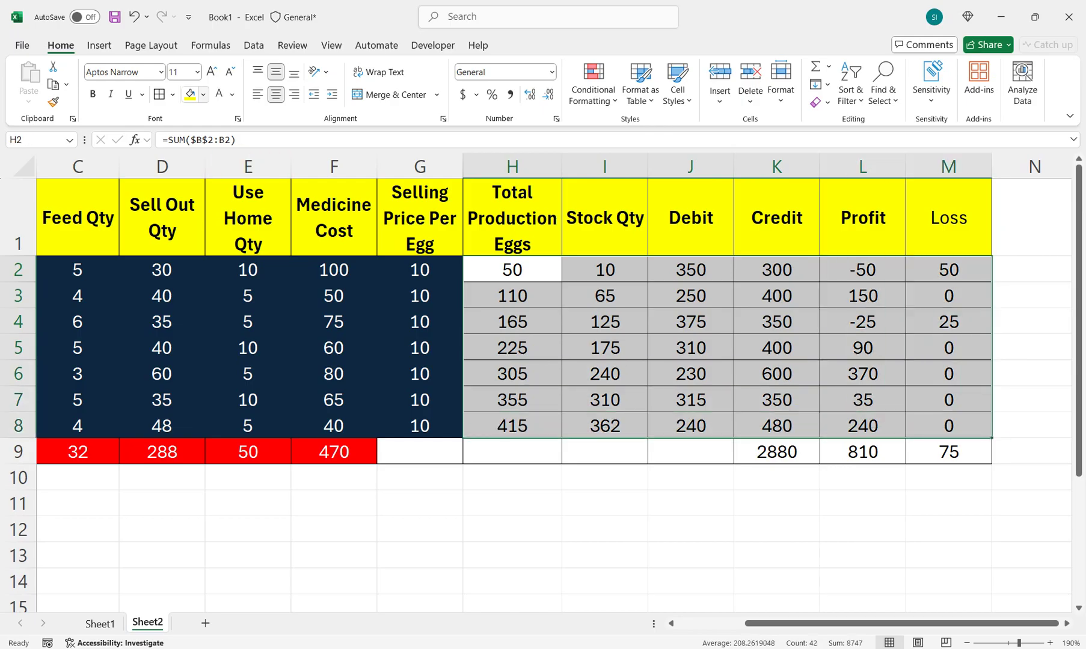
pyautogui.click(203, 95)
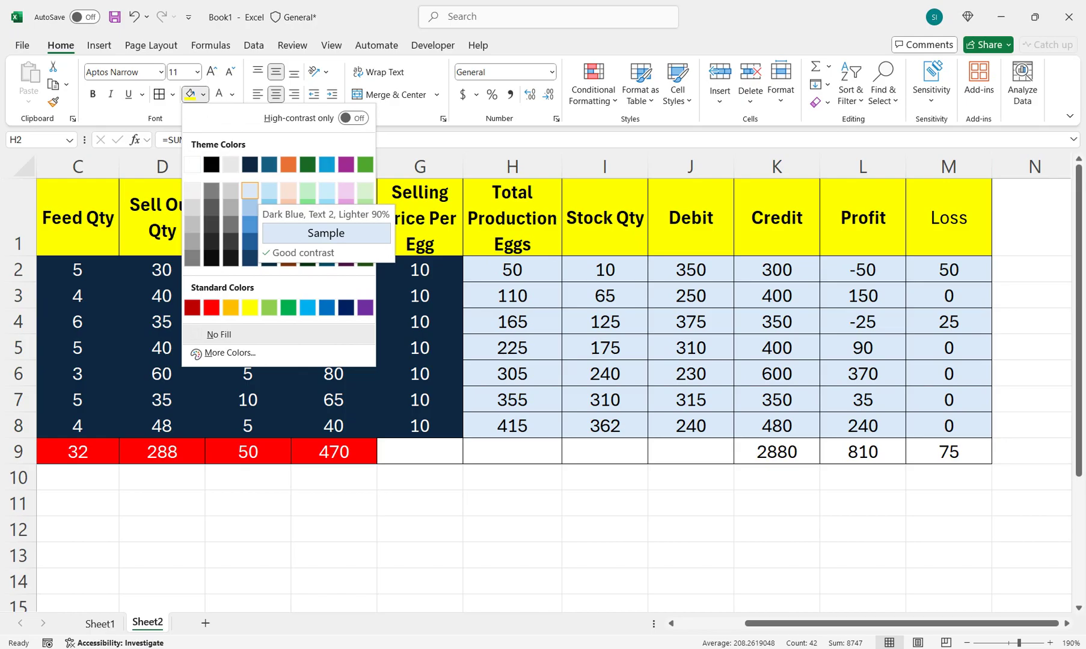
pyautogui.click(365, 259)
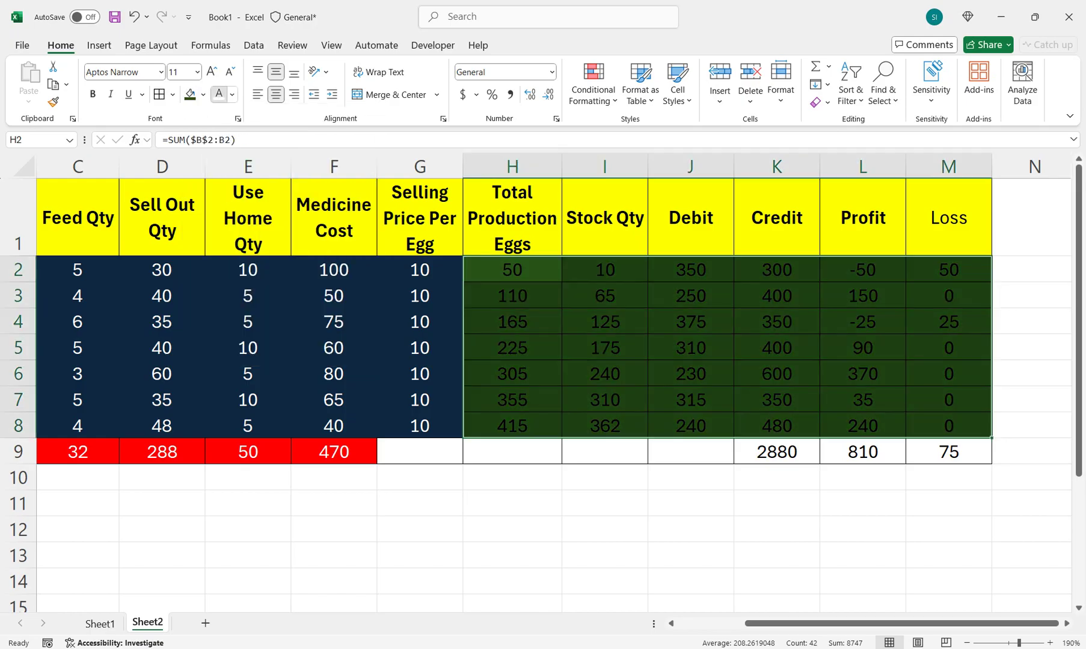
pyautogui.click(219, 94)
# Format the totals row cells G9:M9 with a black fill and white text
pyautogui.moveTo(948, 452); pyautogui.dragTo(419, 451)
pyautogui.click(203, 95)
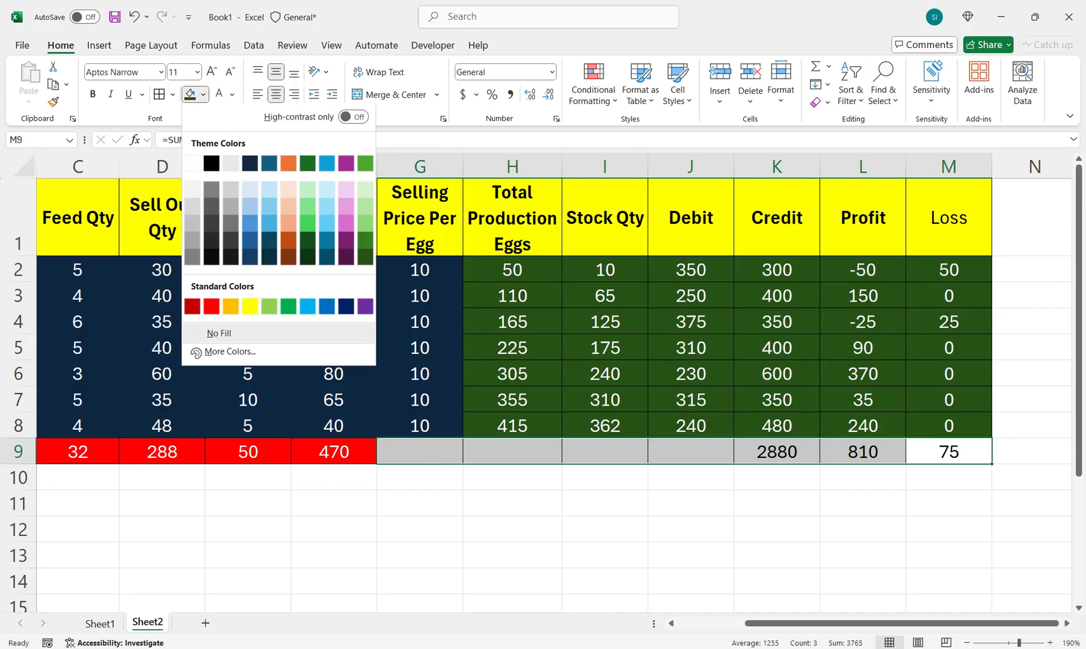
pyautogui.click(218, 159)
pyautogui.click(512, 374)
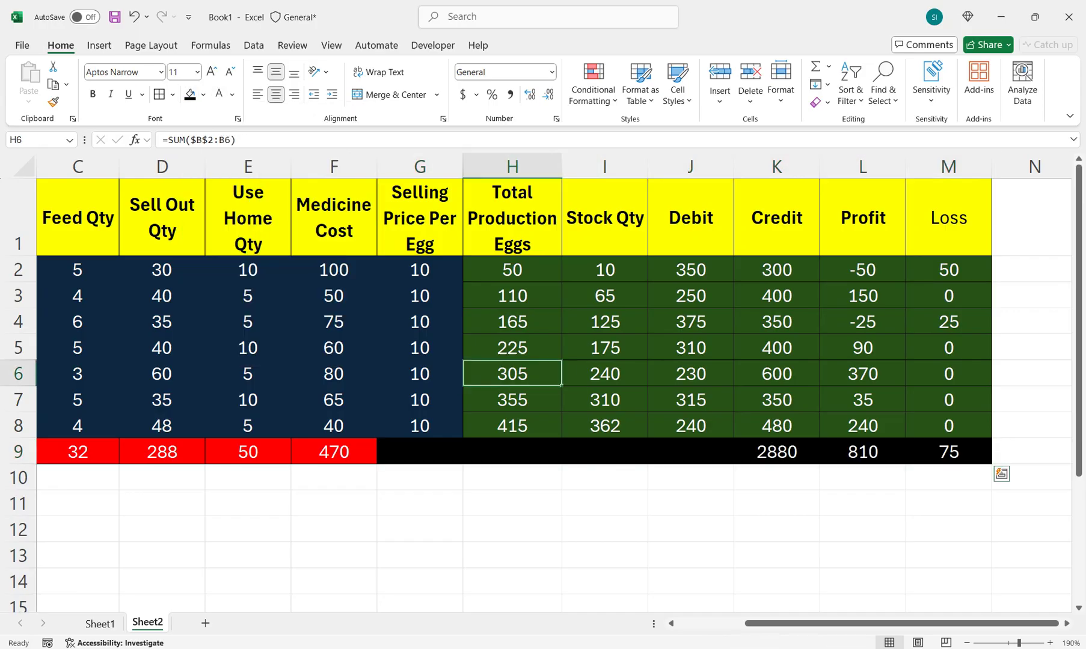
# Change the fill of the Medicine Cost and Selling Price Per Egg cells F2:G8 to dark red
pyautogui.moveTo(780, 623); pyautogui.dragTo(712, 623)
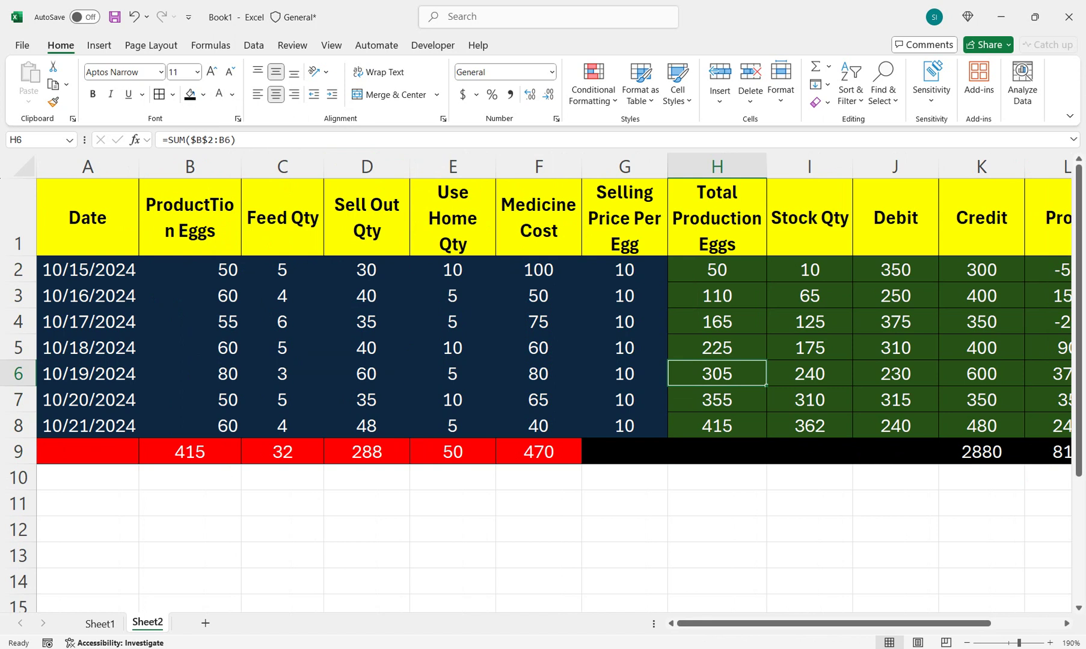
pyautogui.click(538, 348)
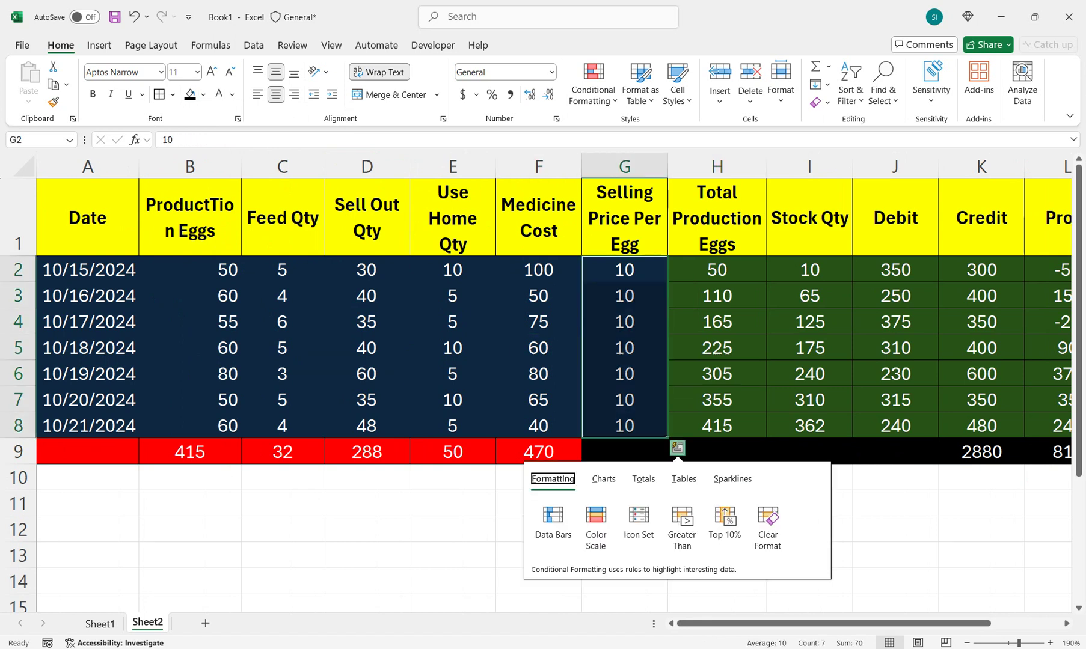
pyautogui.moveTo(538, 270); pyautogui.dragTo(624, 426)
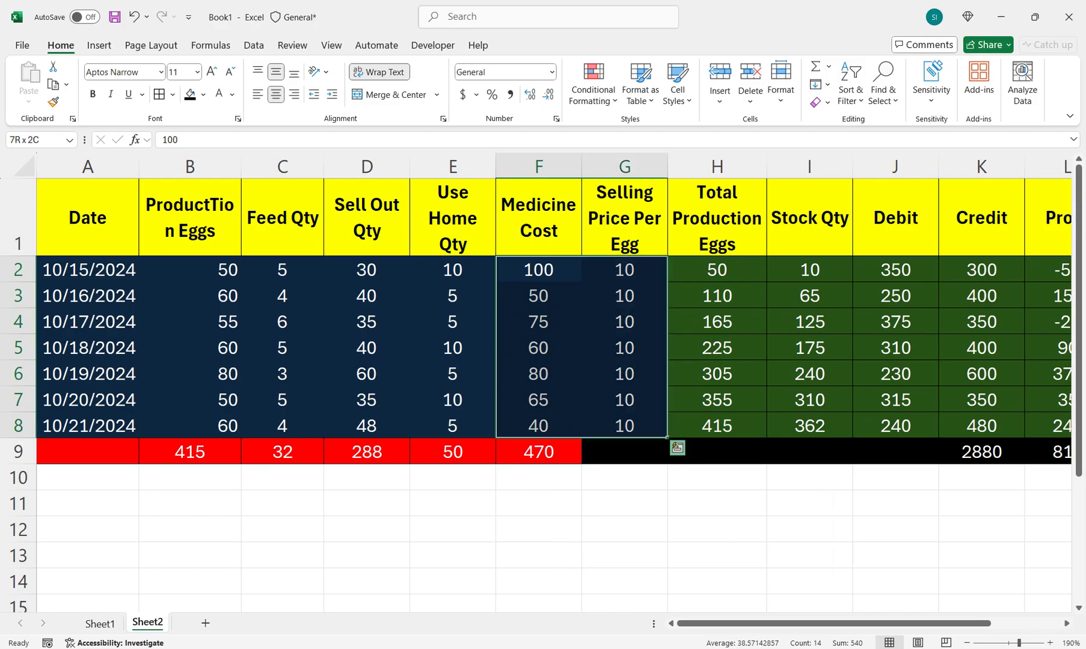
pyautogui.click(203, 95)
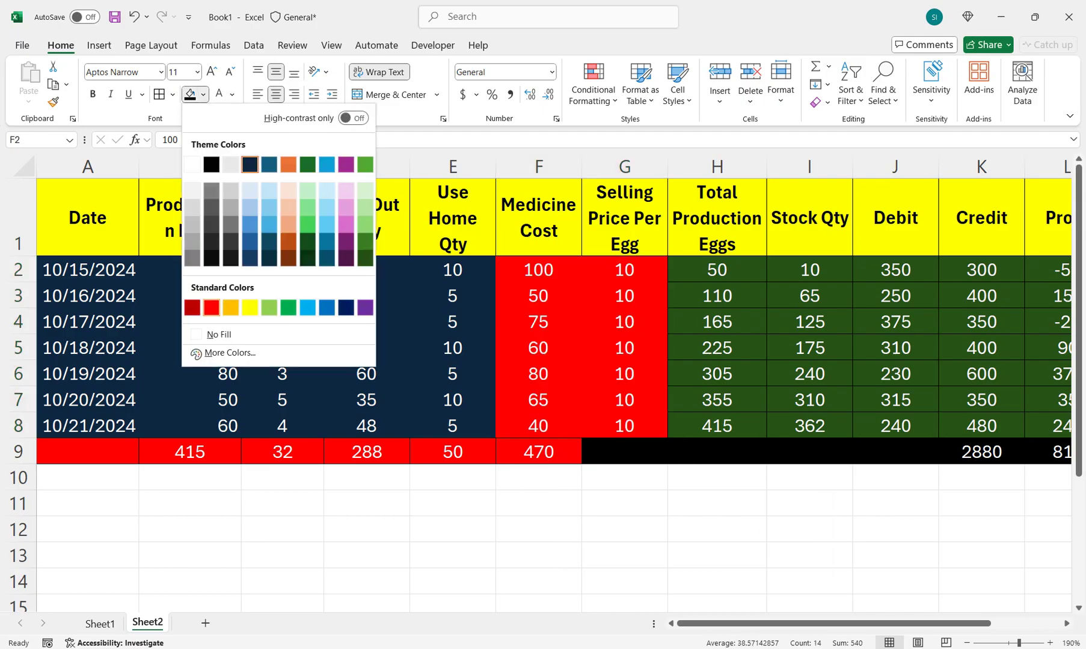
pyautogui.click(211, 308)
pyautogui.click(203, 94)
pyautogui.click(198, 308)
# Give the Feed Qty cells C2:C8 a dark red fill and bold text
pyautogui.moveTo(282, 270); pyautogui.dragTo(282, 426)
pyautogui.click(190, 94)
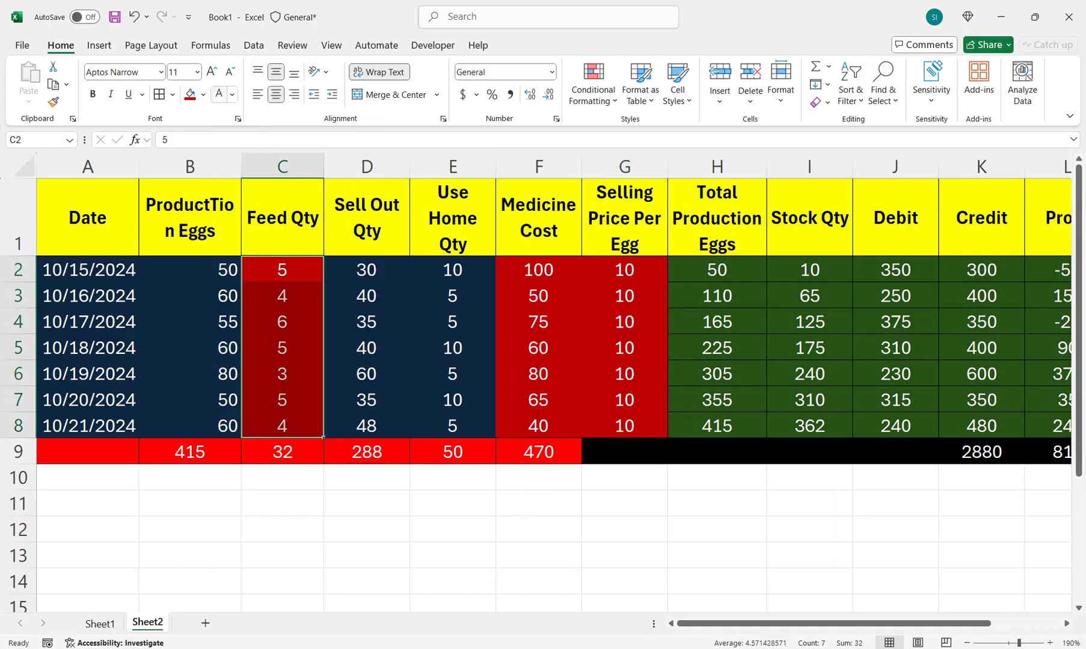
pyautogui.click(93, 94)
# Make the Medicine Cost and Selling Price Per Egg values in F2:G8 bold
pyautogui.moveTo(538, 270); pyautogui.dragTo(625, 426)
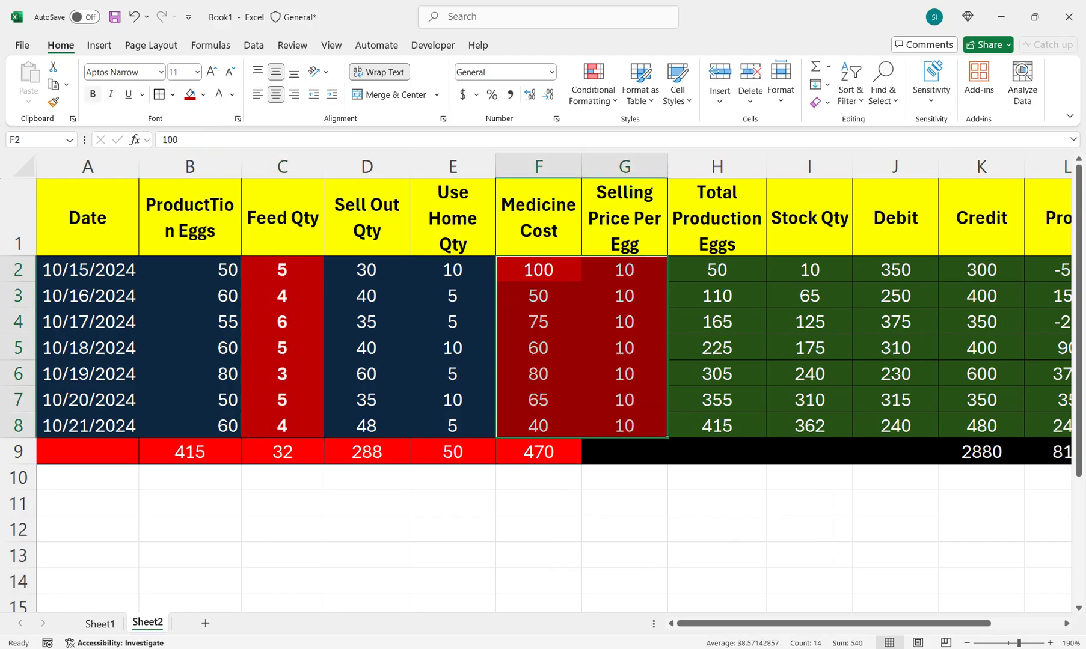
pyautogui.click(93, 94)
pyautogui.click(625, 321)
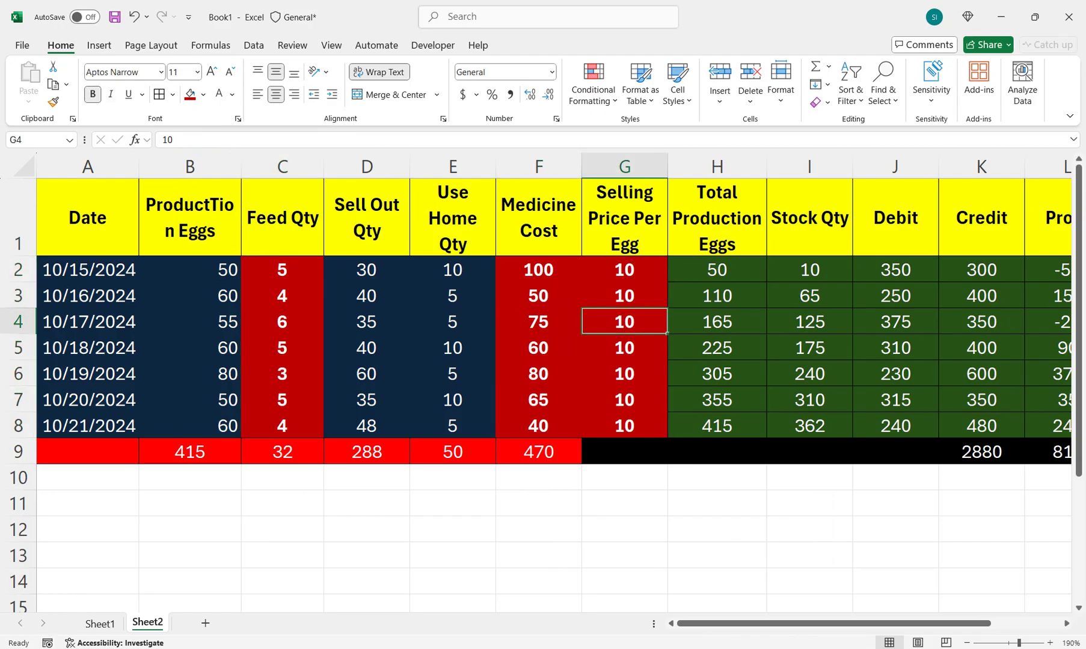
# Change the fill of the totals row cells G9:M9 to the standard red
pyautogui.moveTo(625, 452); pyautogui.dragTo(866, 451)
pyautogui.click(203, 94)
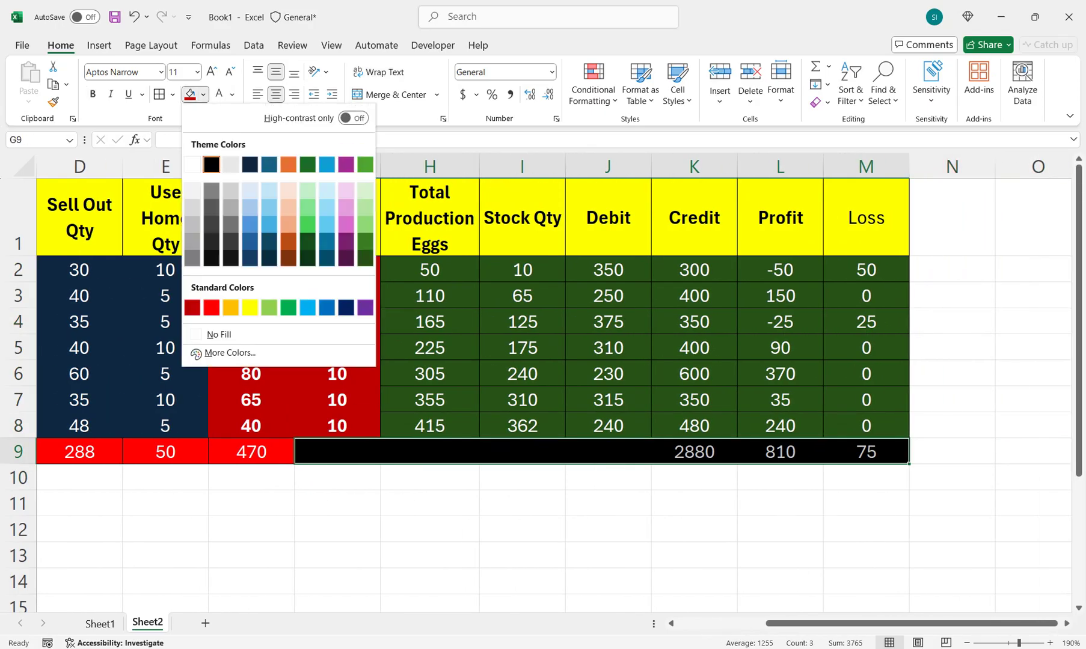
pyautogui.click(211, 307)
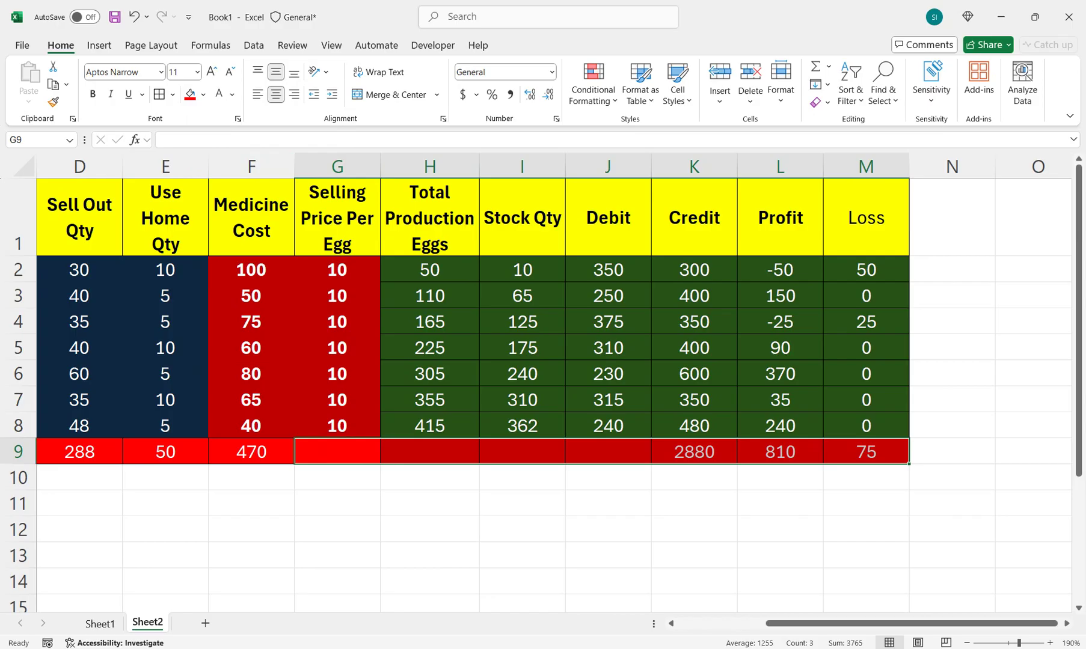
pyautogui.moveTo(783, 623); pyautogui.dragTo(688, 623)
pyautogui.click(538, 322)
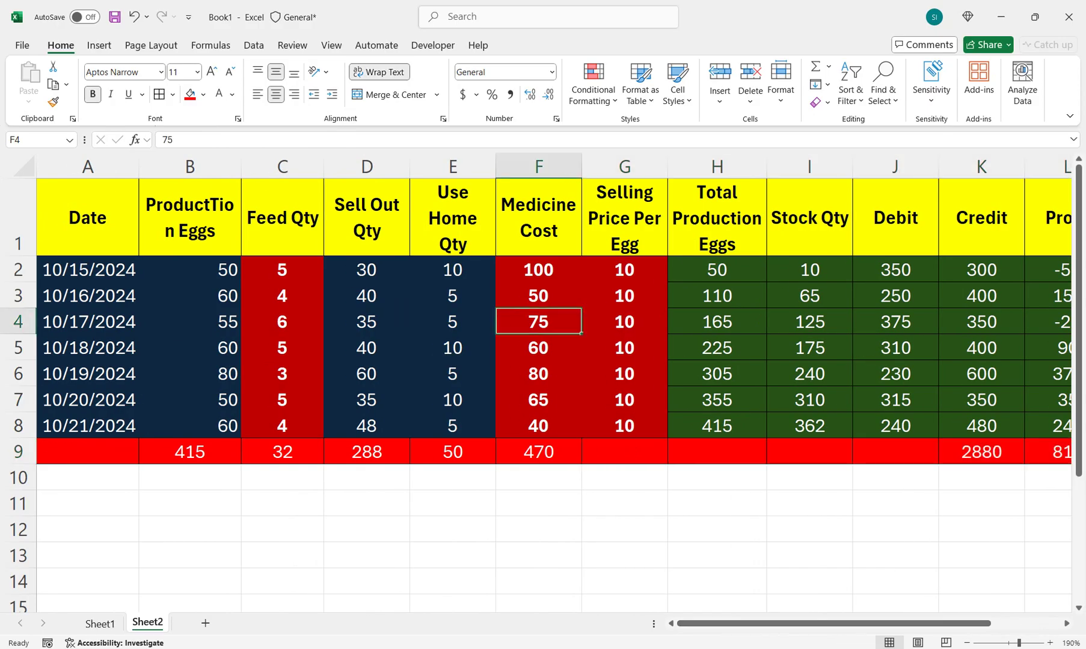
# Change the fill of the calculated cells H2:M8 to Dark Teal, Accent 1, Lighter 40%
pyautogui.moveTo(717, 269); pyautogui.dragTo(1049, 425)
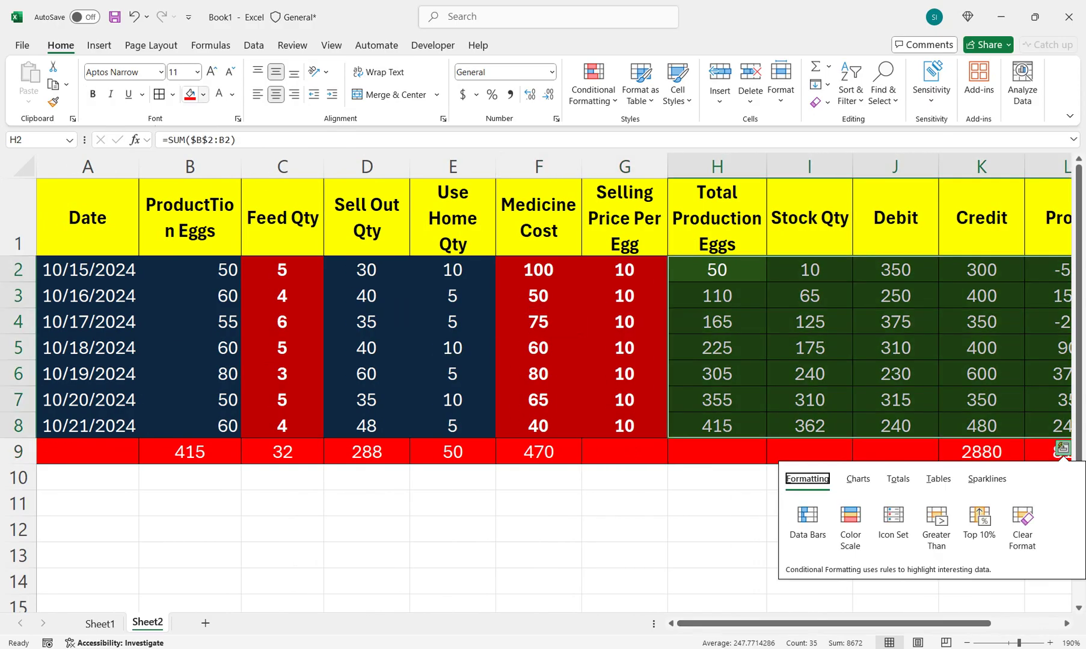
pyautogui.click(203, 95)
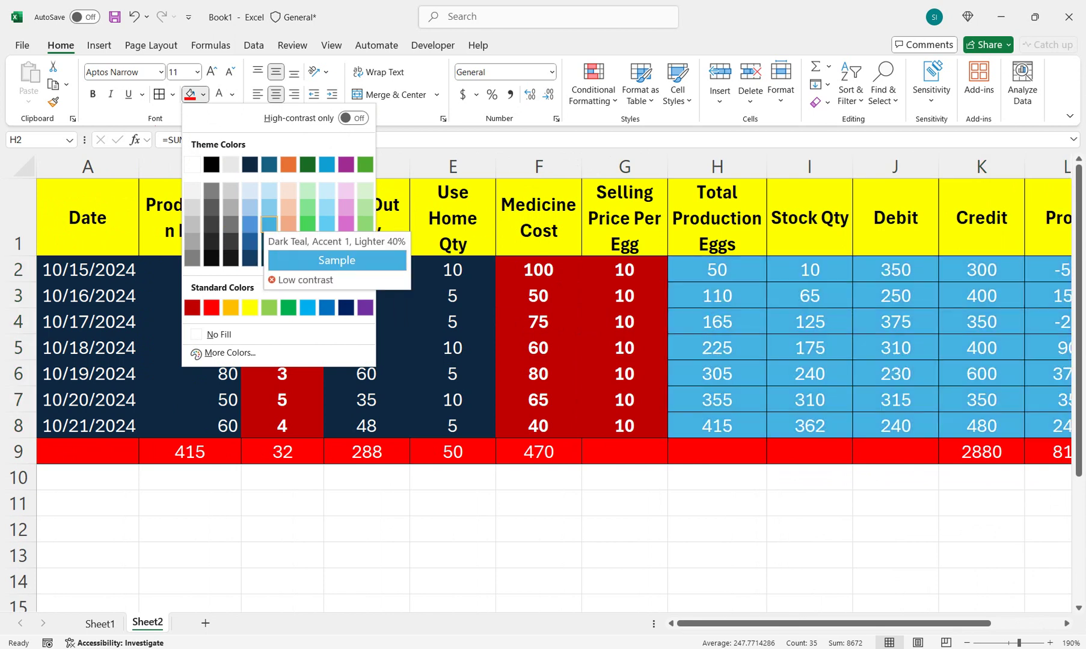
pyautogui.click(269, 223)
# Apply the same light teal-blue fill to the Sell Out Qty and Use Home Qty cells D2:E8
pyautogui.moveTo(367, 270); pyautogui.dragTo(452, 425)
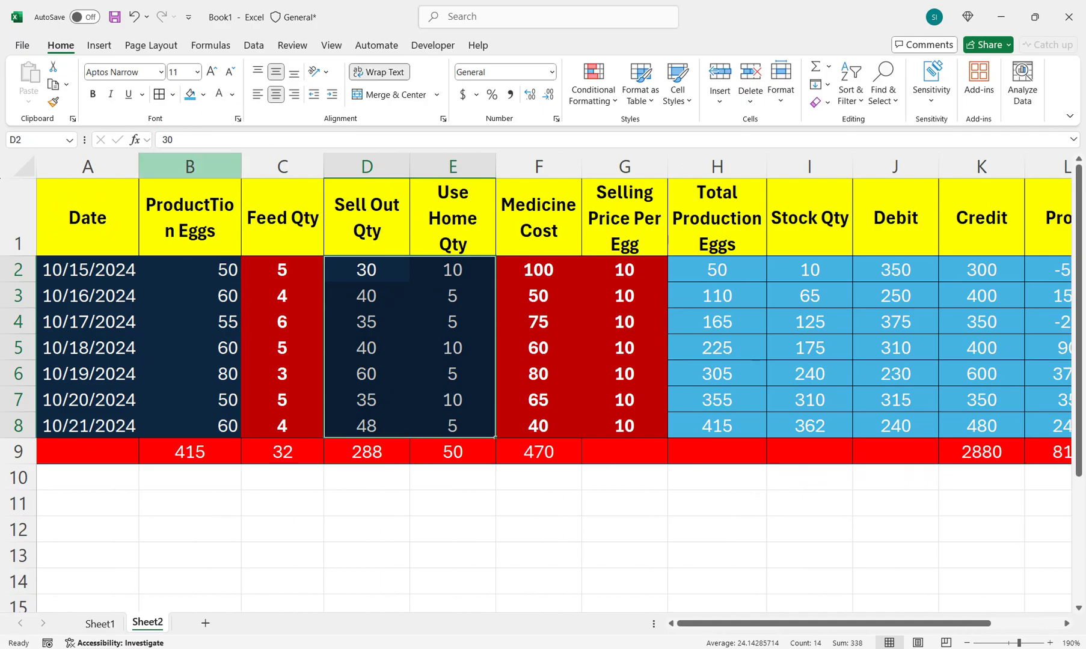
pyautogui.click(190, 94)
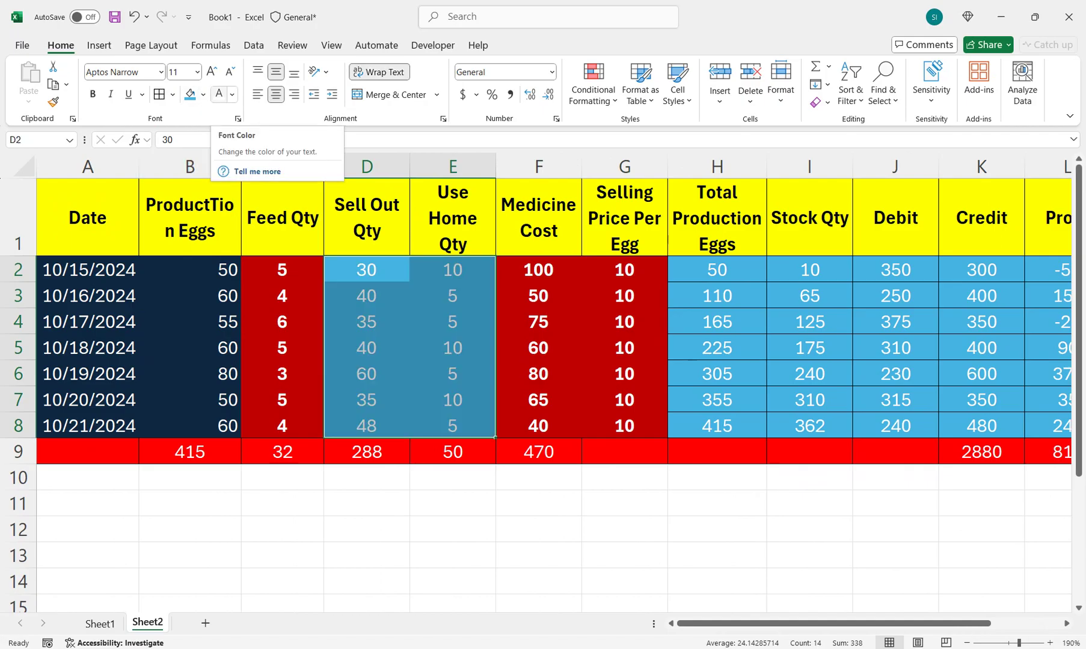
pyautogui.click(190, 295)
pyautogui.click(624, 400)
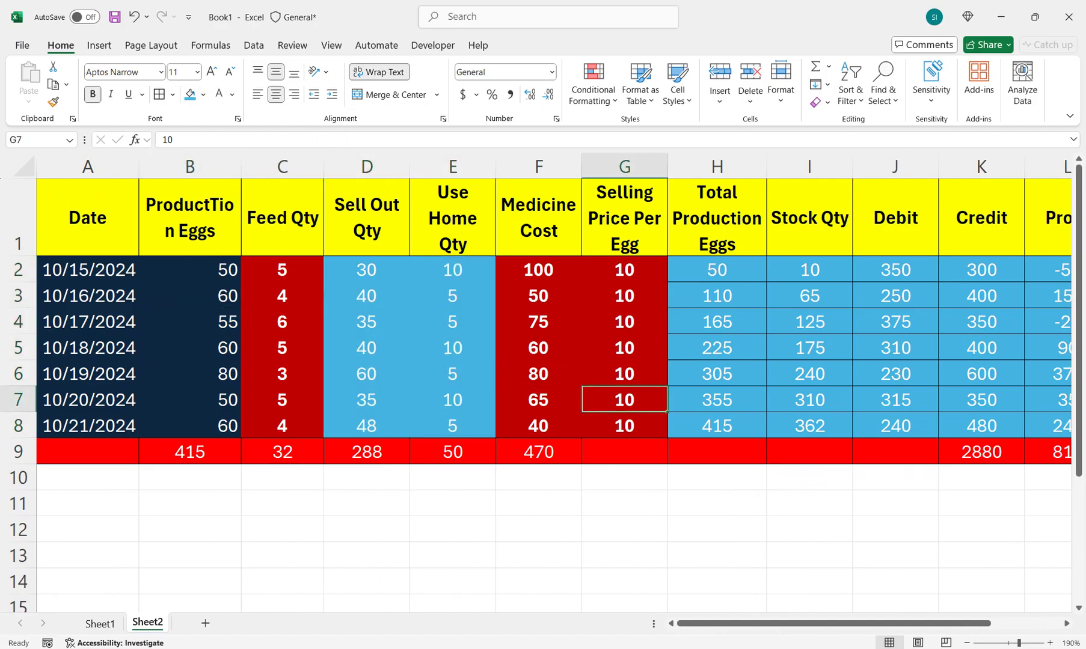